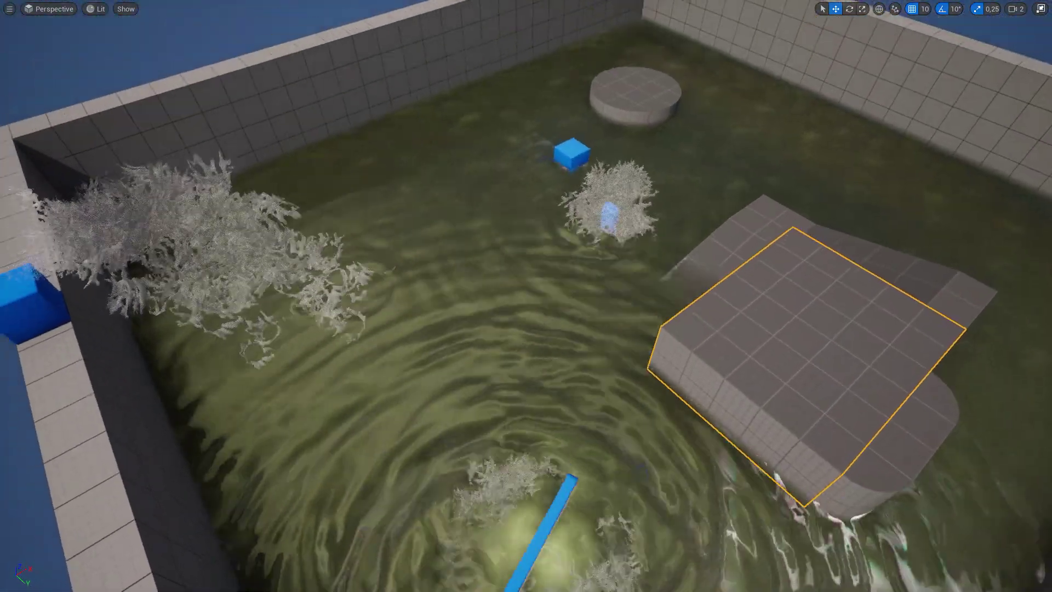
# Play-test the UIWS demo water level, then confirm UIWS is already installed to the engine.
pyautogui.hotkey('alt', 'p')
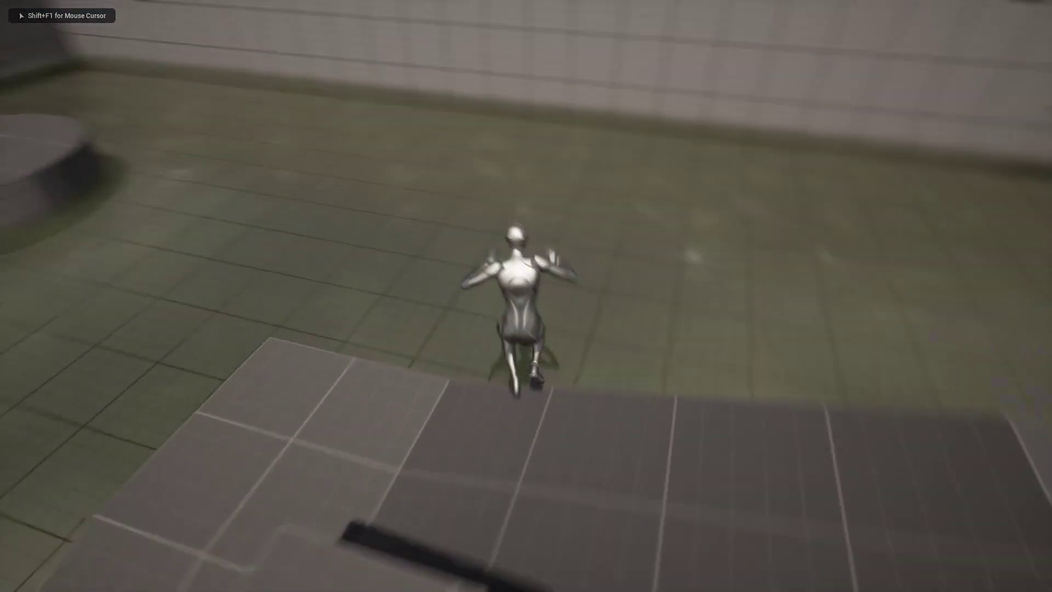
pyautogui.press('w')
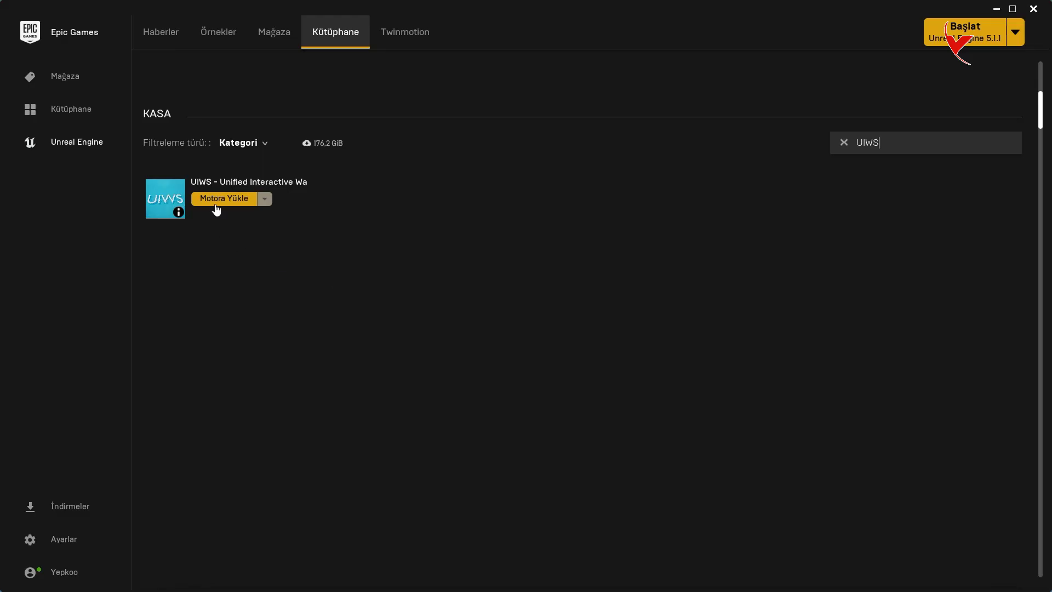
pyautogui.click(216, 199)
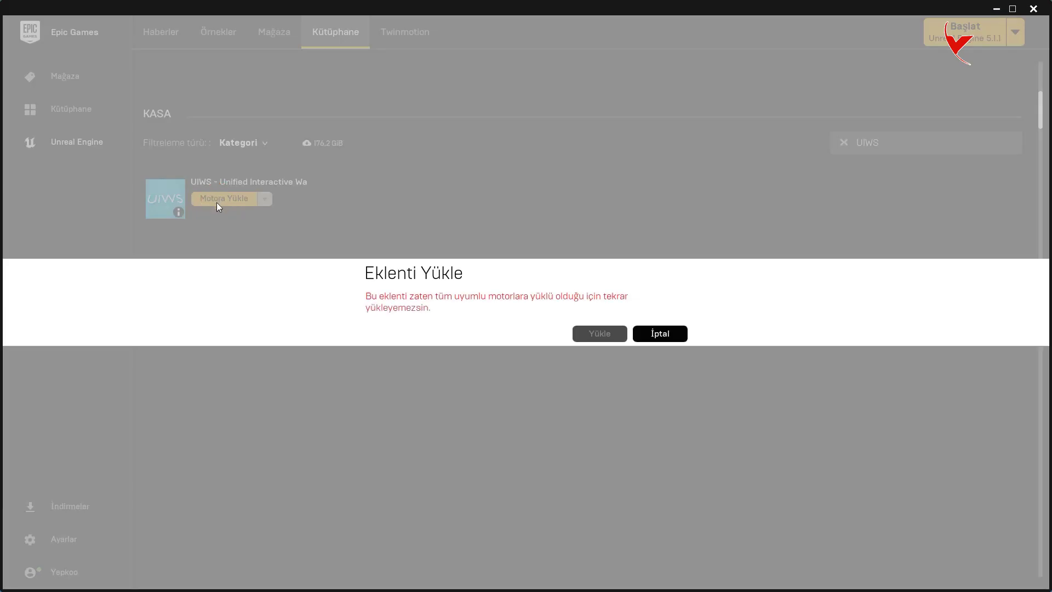
pyautogui.click(673, 336)
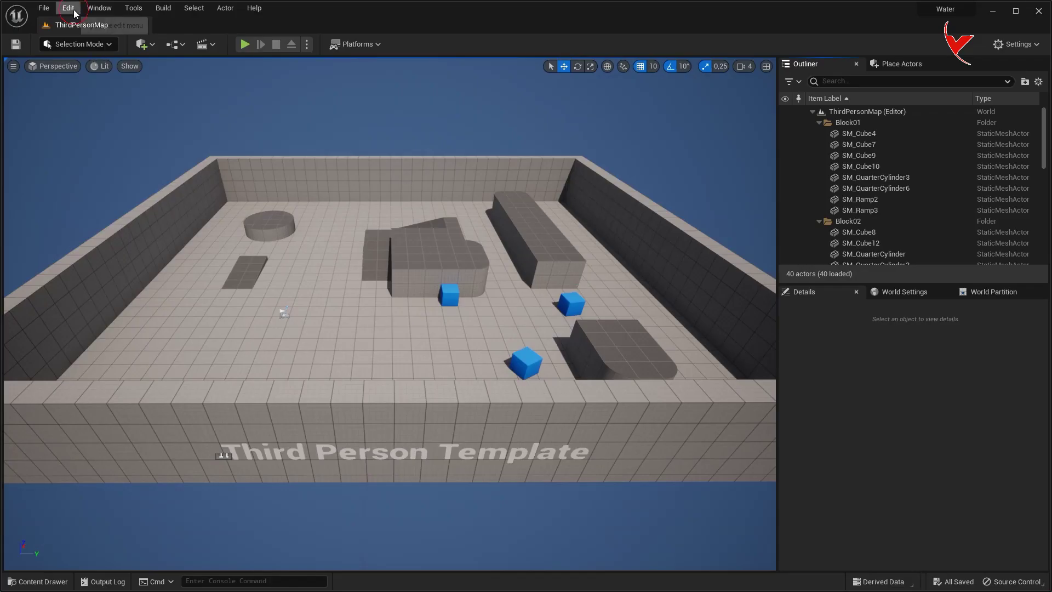
# Enable the UIWS plugin from the Plugins list and restart the editor.
pyautogui.click(69, 8)
pyautogui.click(118, 175)
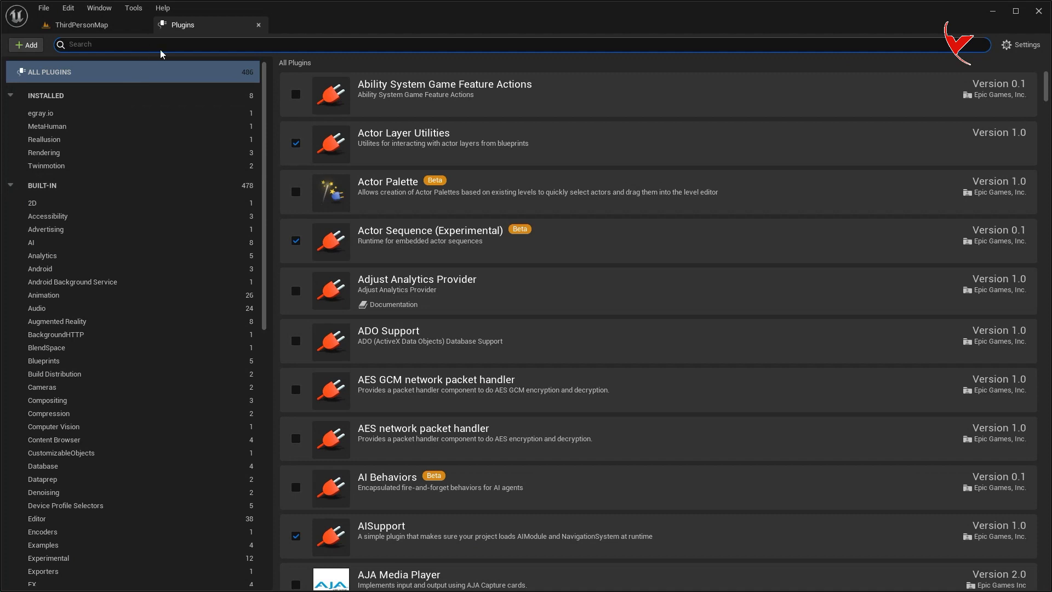
pyautogui.write('UIW')
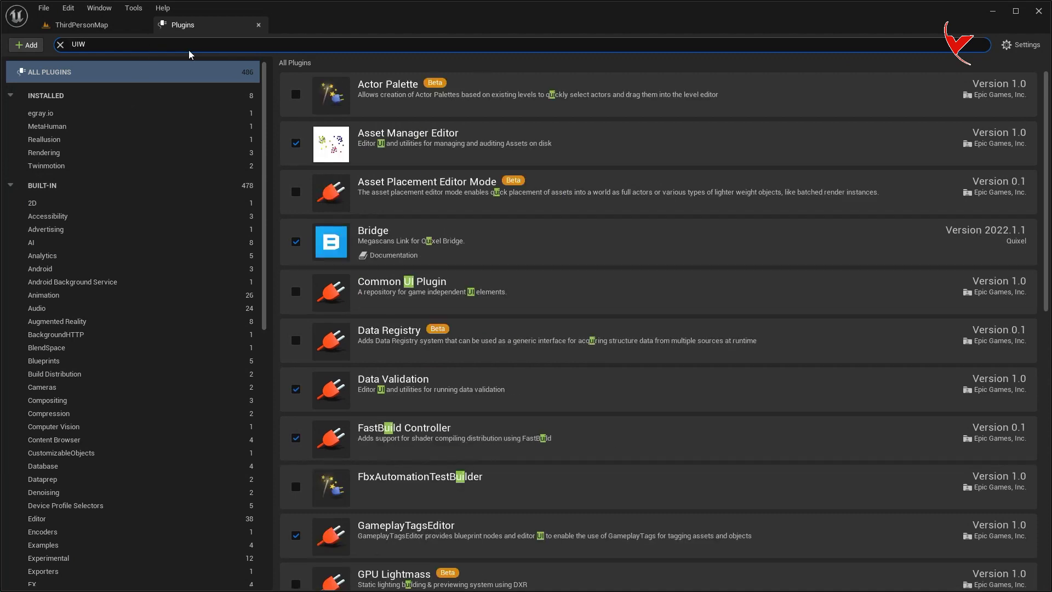
pyautogui.click(297, 97)
pyautogui.click(999, 563)
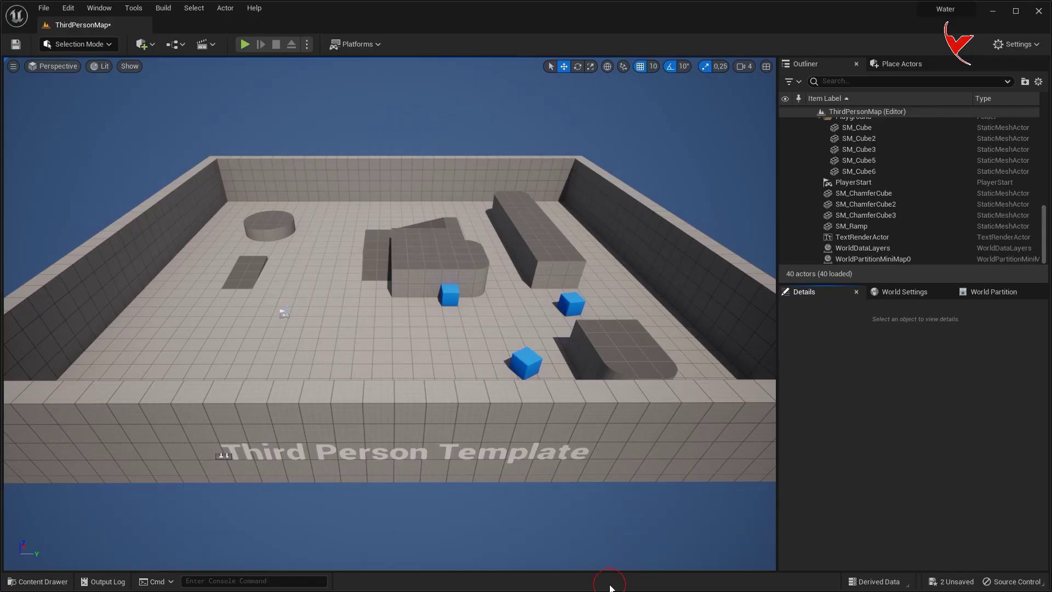
pyautogui.hotkey('ctrl', 'space')
# Create a UIWSWaterBody-based Blueprint named Water and drag it into the level.
pyautogui.rightClick(535, 434)
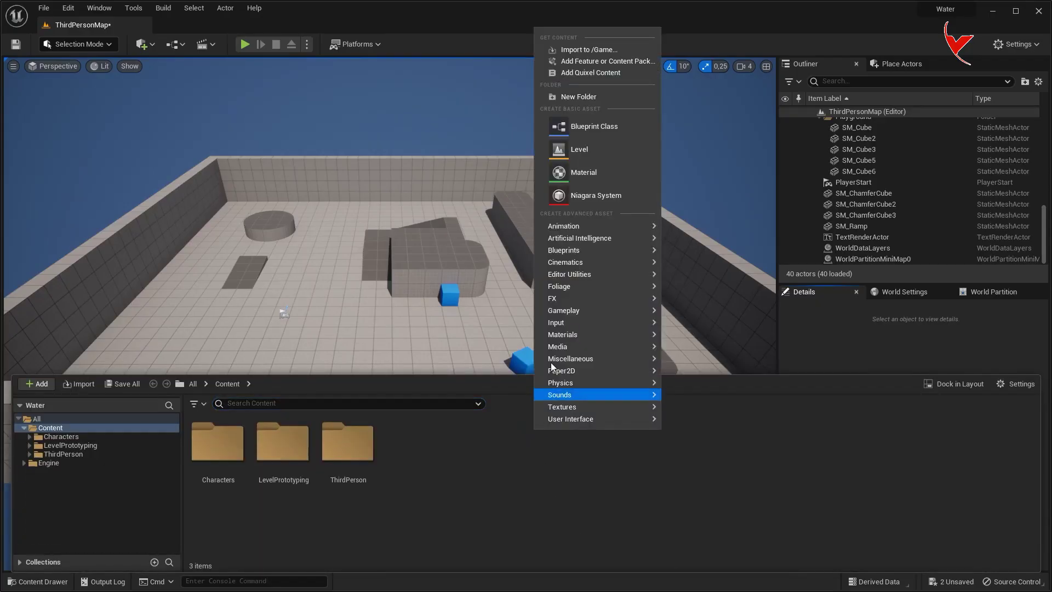
pyautogui.click(569, 127)
pyautogui.click(420, 370)
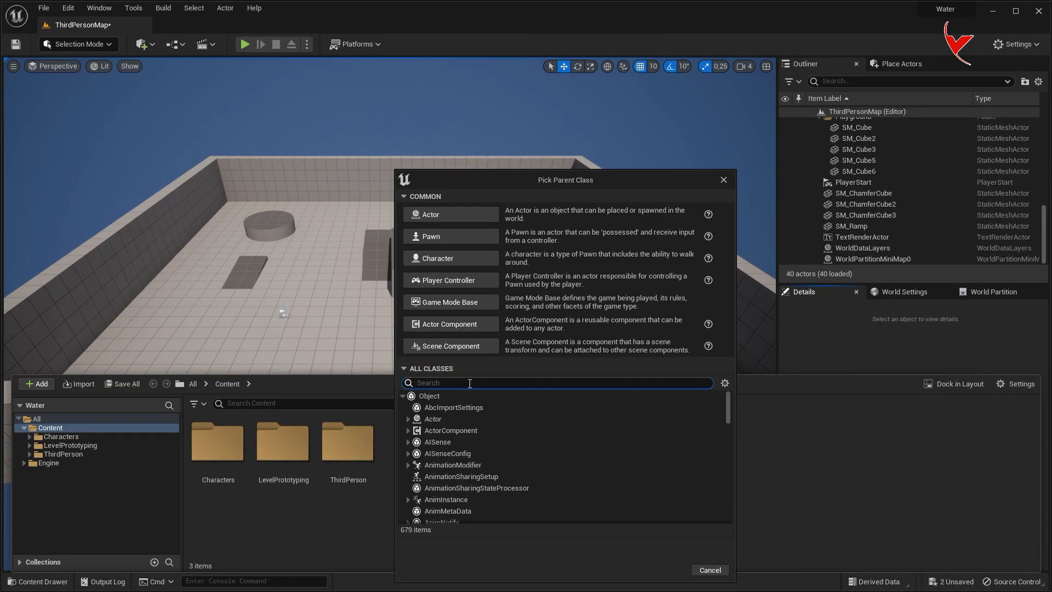
pyautogui.write('UIWS')
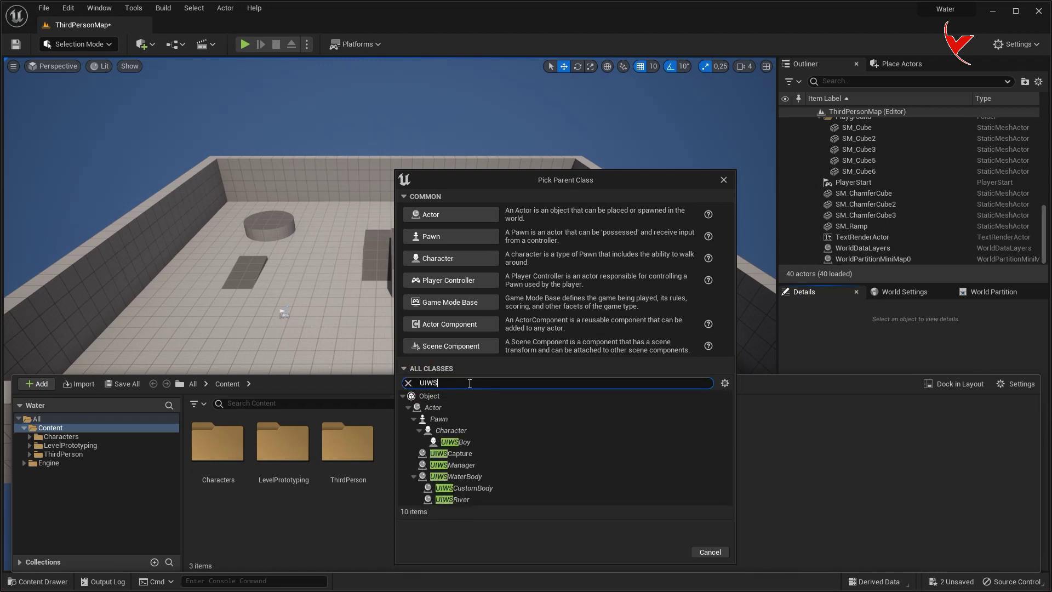
pyautogui.click(465, 475)
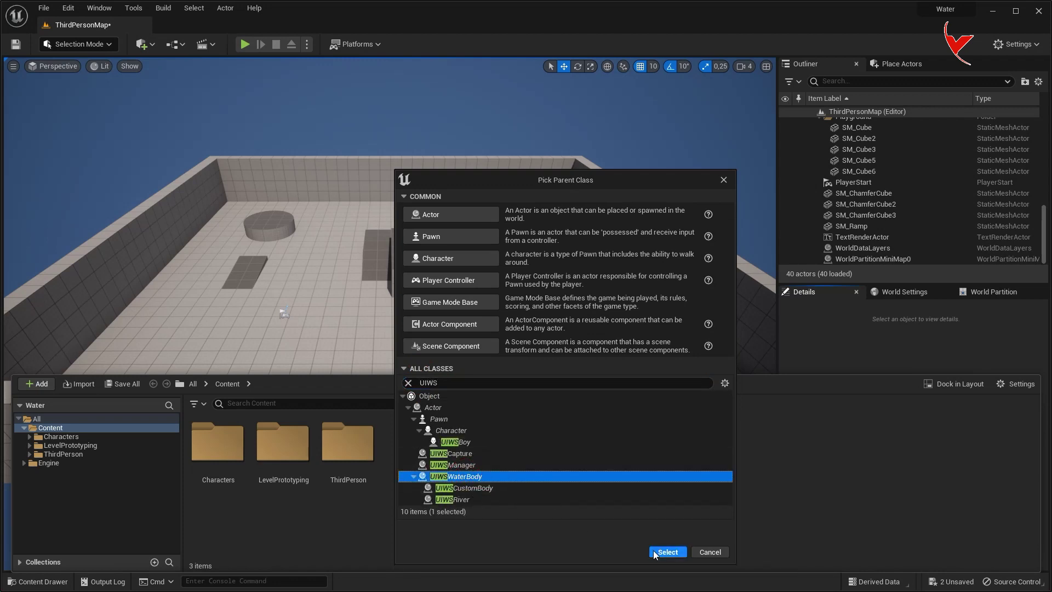
pyautogui.click(660, 551)
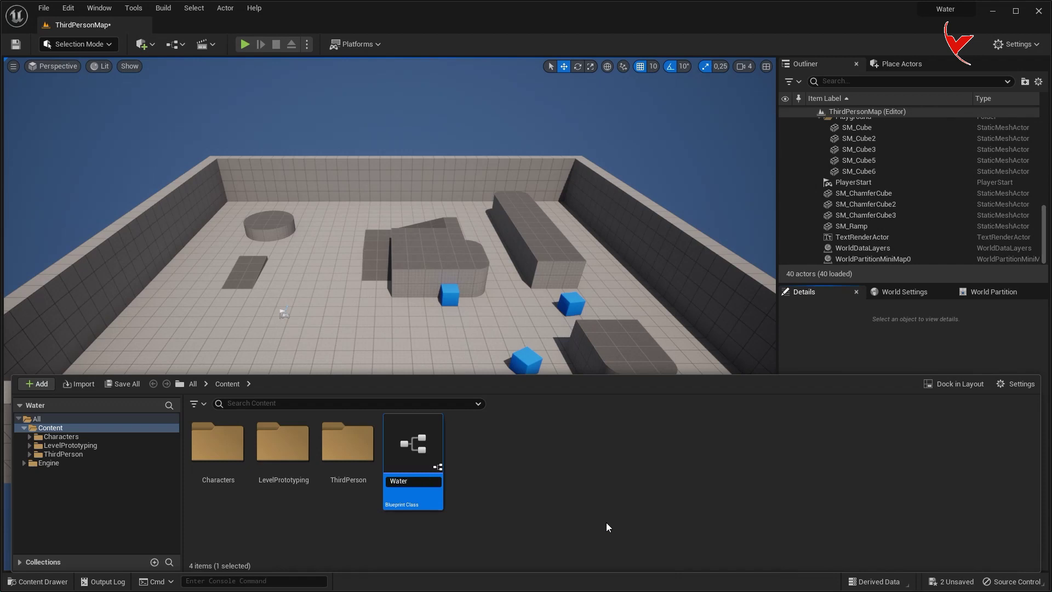
pyautogui.moveTo(413, 444)
pyautogui.mouseDown()
pyautogui.moveTo(258, 327)
pyautogui.moveTo(350, 329)
pyautogui.mouseUp()
# Scale and move the Water body to 3.0 × 3.5 at 50, 50, 50 inside the arena walls.
pyautogui.click(590, 67)
pyautogui.scroll(1, 274, 318)
pyautogui.moveTo(261, 318)
pyautogui.mouseDown()
pyautogui.moveTo(261, 296)
pyautogui.moveTo(284, 346)
pyautogui.moveTo(137, 324)
pyautogui.moveTo(443, 323)
pyautogui.mouseUp()
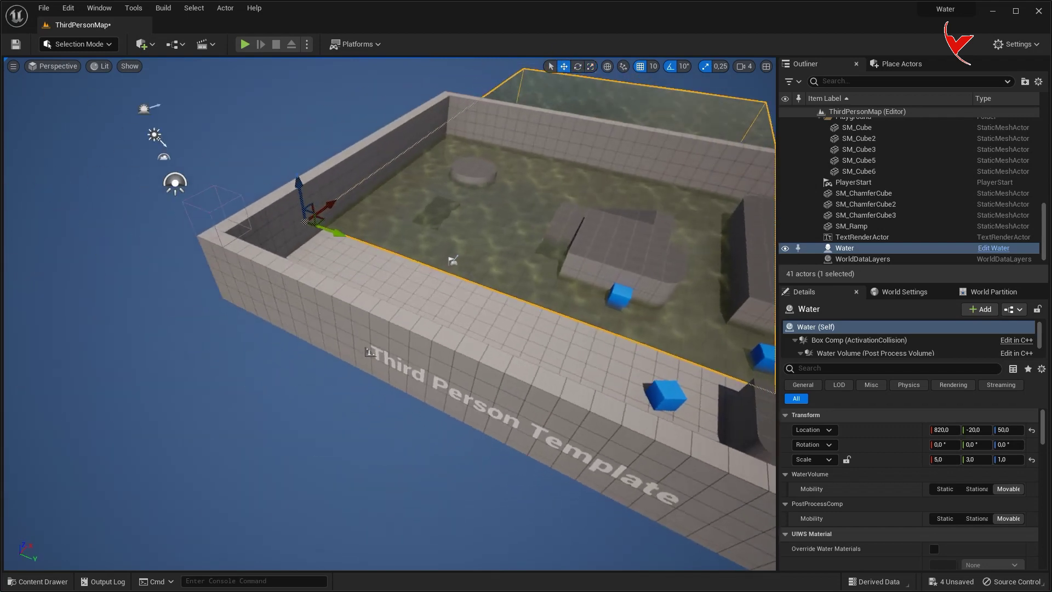
pyautogui.moveTo(305, 277)
pyautogui.mouseDown()
pyautogui.moveTo(291, 308)
pyautogui.moveTo(568, 259)
pyautogui.mouseUp()
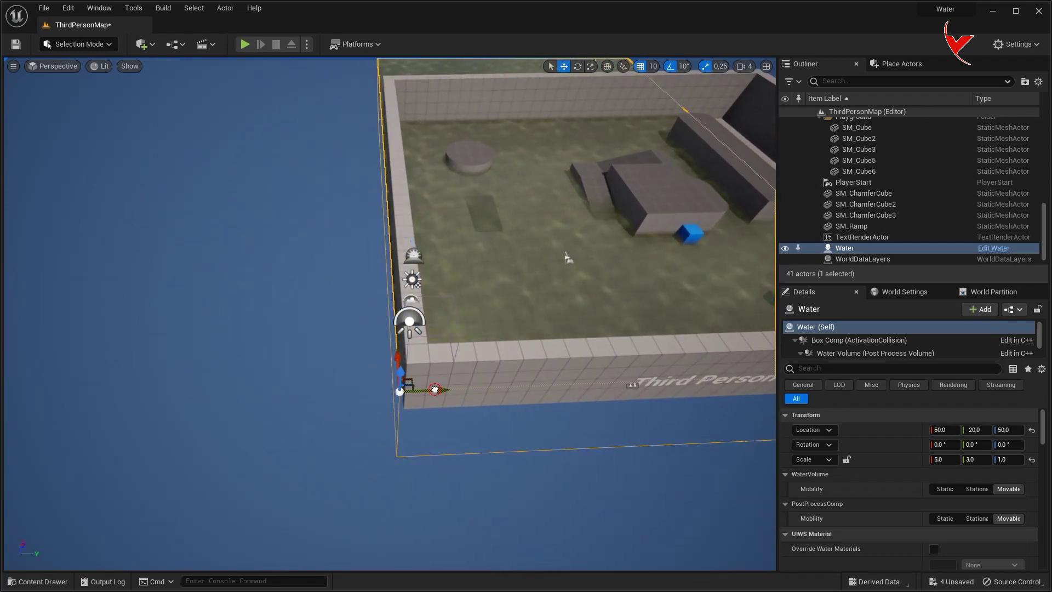
pyautogui.press('f')
pyautogui.press('r')
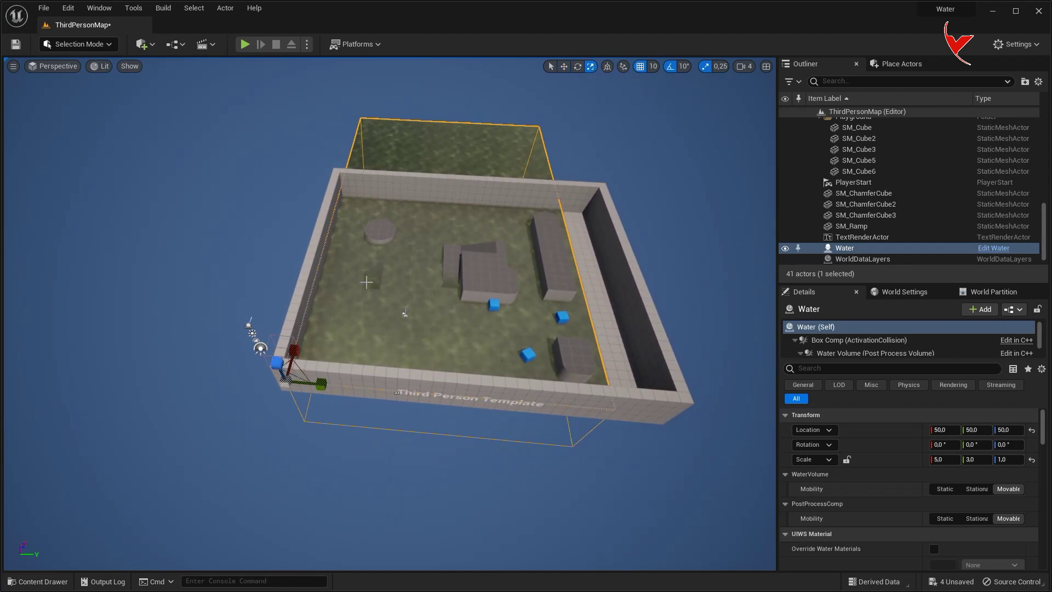
pyautogui.moveTo(299, 355); pyautogui.dragTo(332, 384)
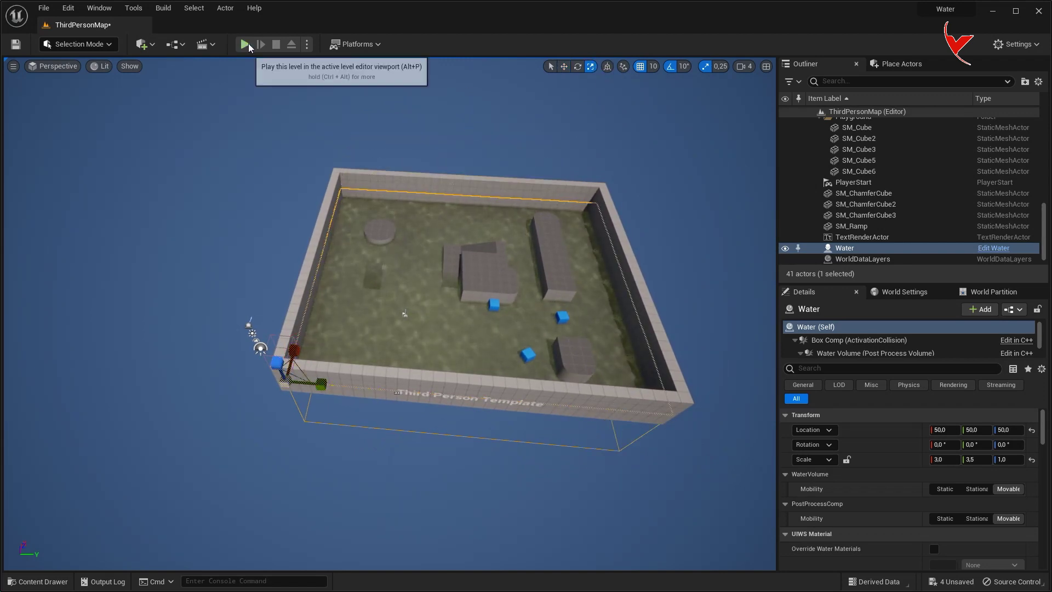
# Play-test the level to check the water, then stop.
pyautogui.click(245, 44)
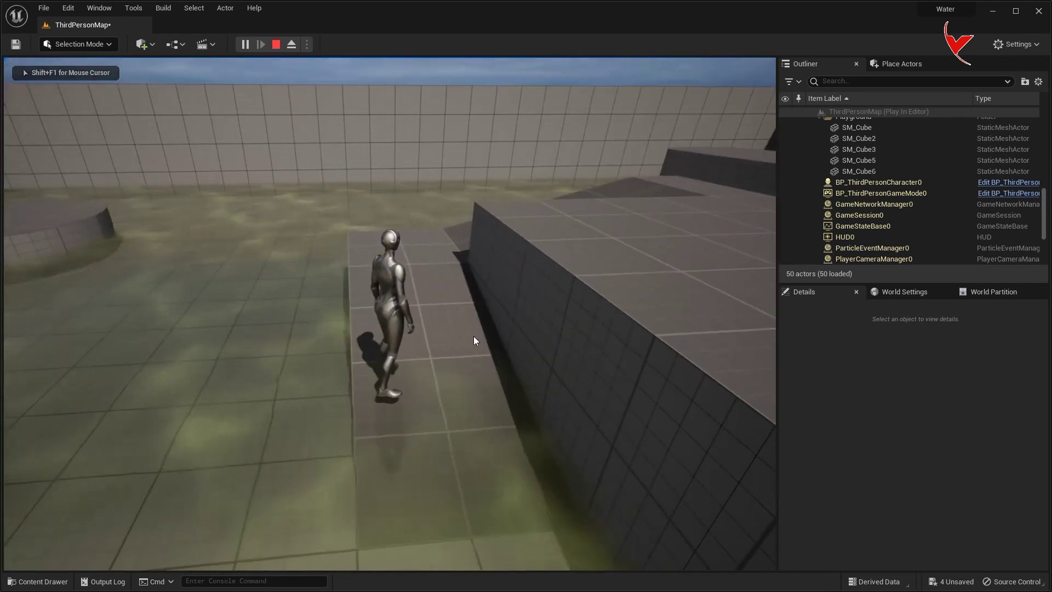
pyautogui.press('Escape')
pyautogui.hotkey('ctrl', 'space')
pyautogui.rightClick(487, 471)
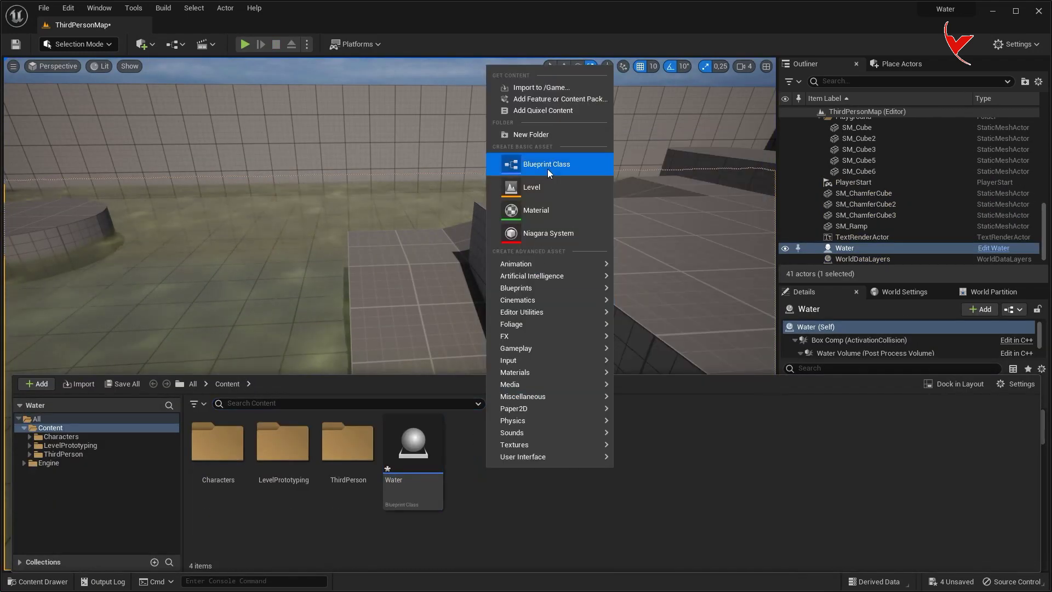
# Create a Blueprint named WaterManager from the UIWSManager class.
pyautogui.click(548, 169)
pyautogui.write('UIWS')
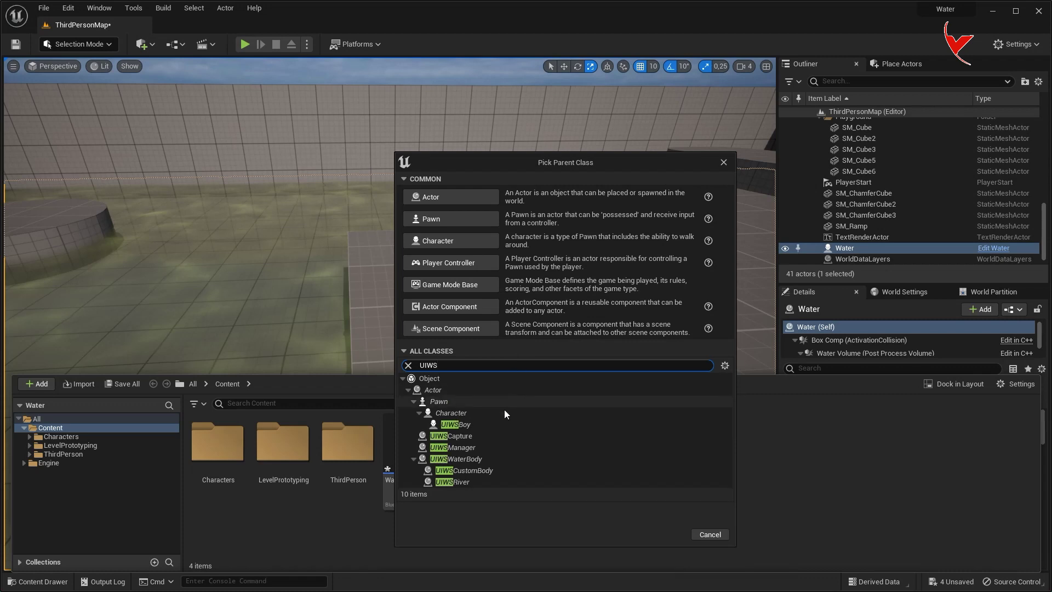
pyautogui.click(504, 447)
pyautogui.click(651, 533)
pyautogui.write('WaterManager')
pyautogui.press('Return')
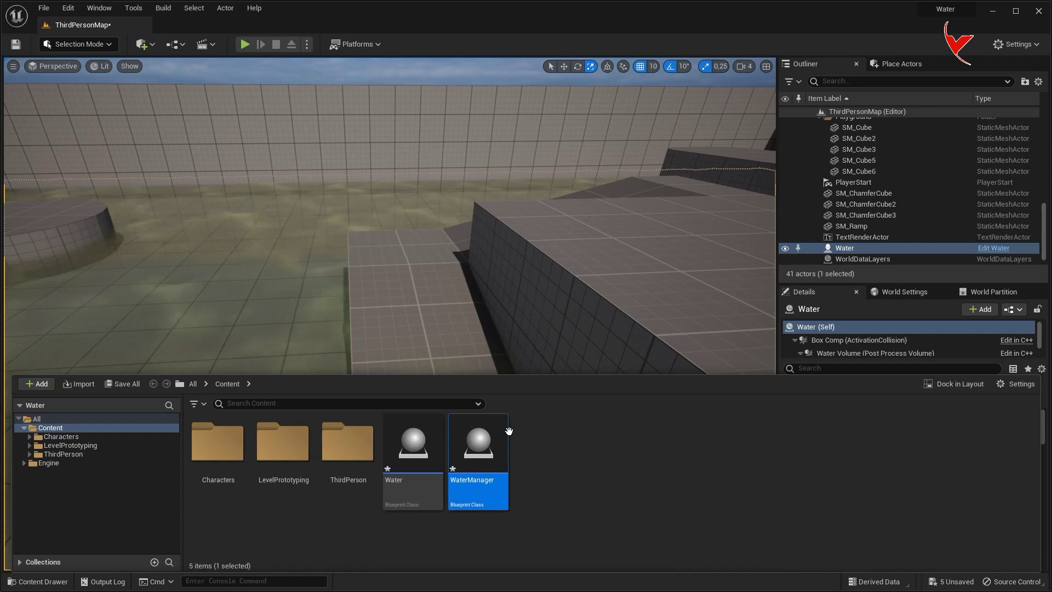
# Place WaterManager in the level at 2310, 1280, 0 and save the map.
pyautogui.moveTo(477, 444); pyautogui.dragTo(271, 235)
pyautogui.hotkey('ctrl', 's')
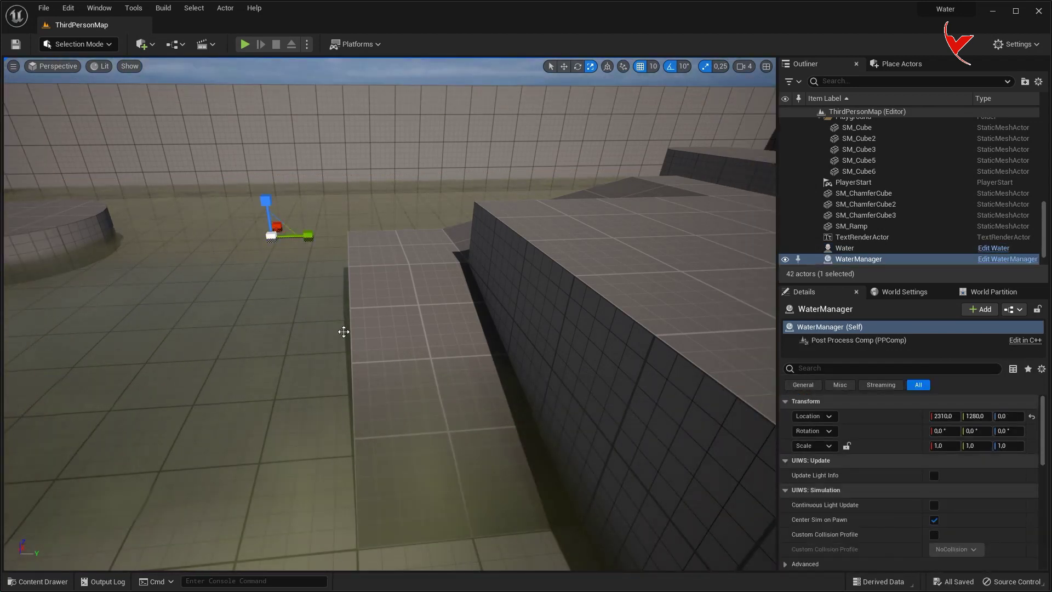
pyautogui.hotkey('ctrl', 'space')
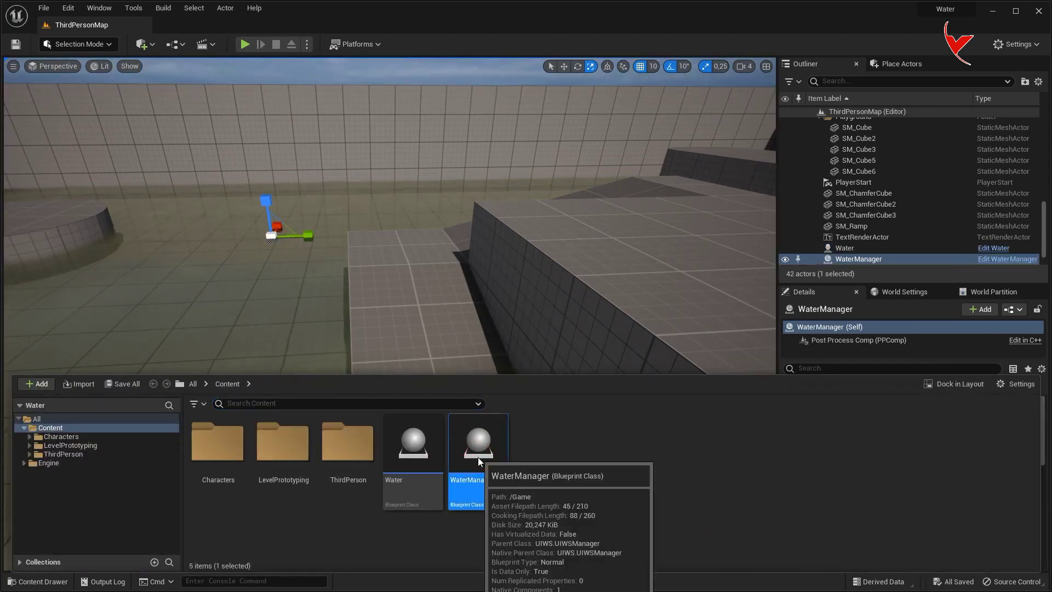
# Give WaterManager a custom OverlapAllDynamic collision profile, compile it, and play the level.
pyautogui.doubleClick(478, 457)
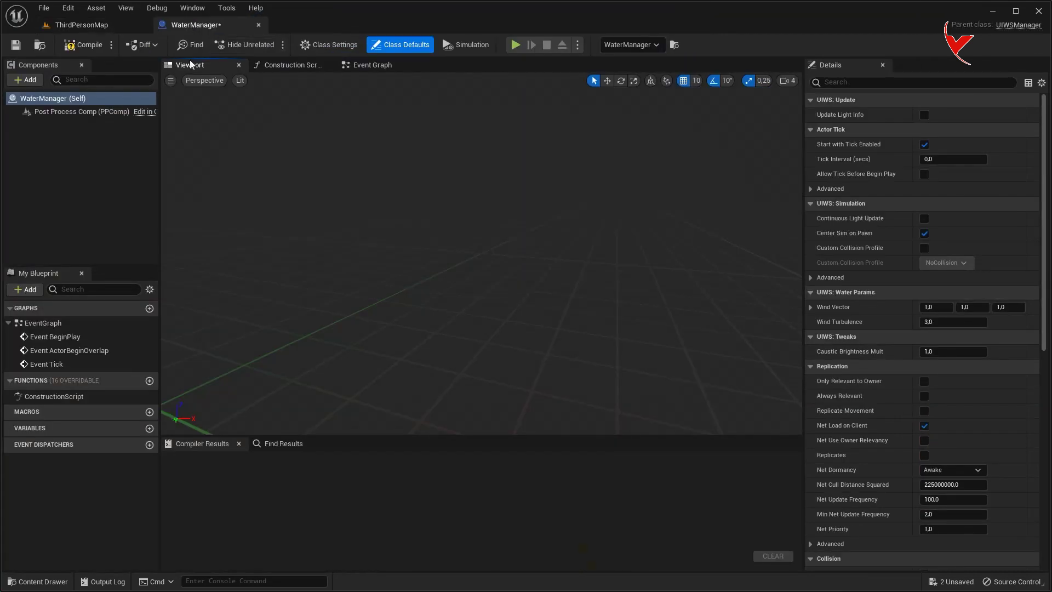
pyautogui.click(877, 81)
pyautogui.write('s')
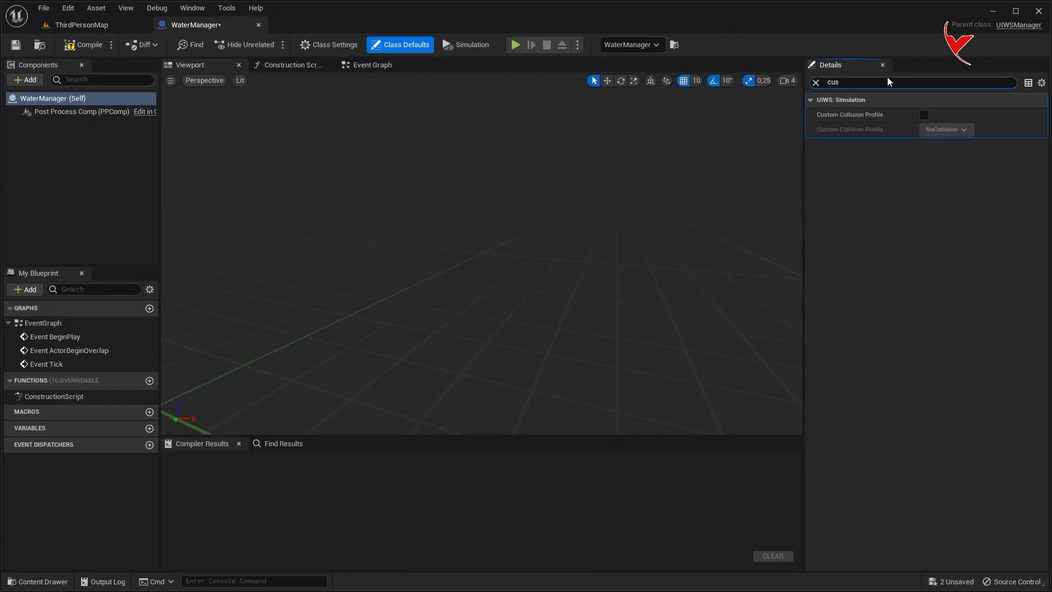
pyautogui.click(924, 115)
pyautogui.click(946, 129)
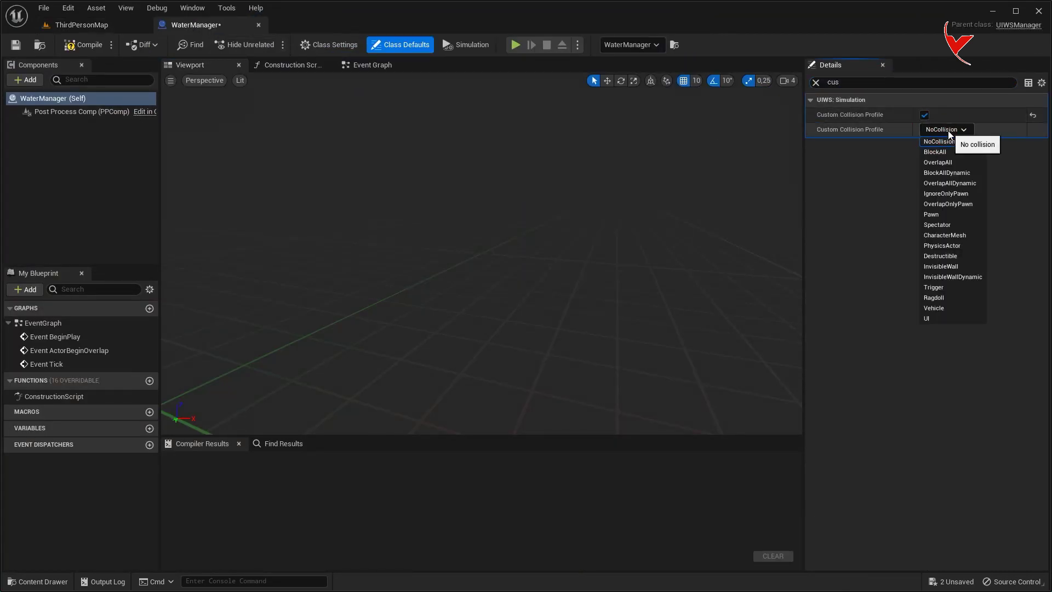
pyautogui.click(969, 186)
pyautogui.click(82, 45)
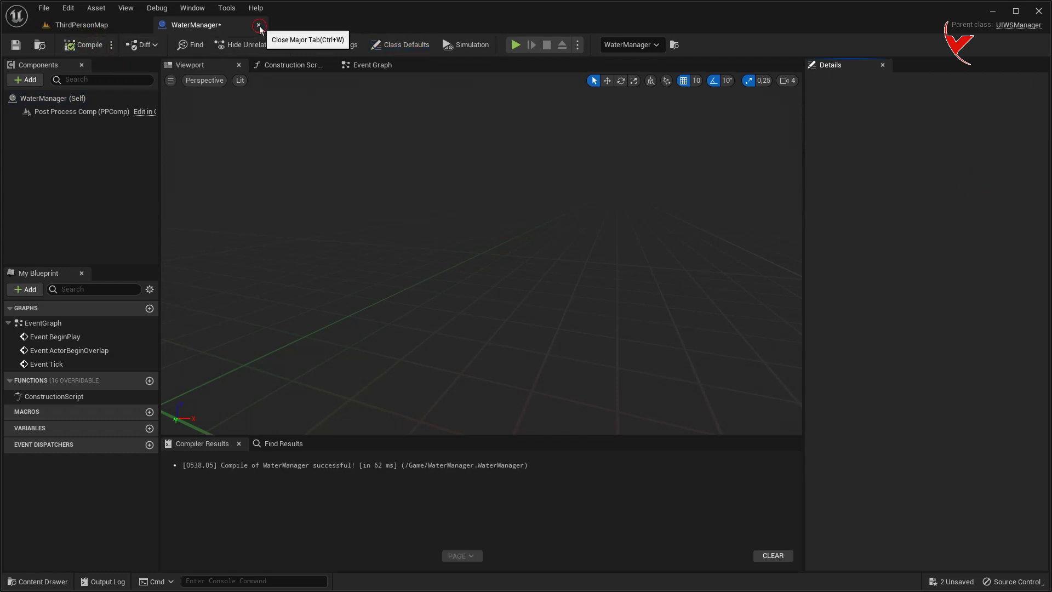
pyautogui.click(259, 25)
pyautogui.click(246, 46)
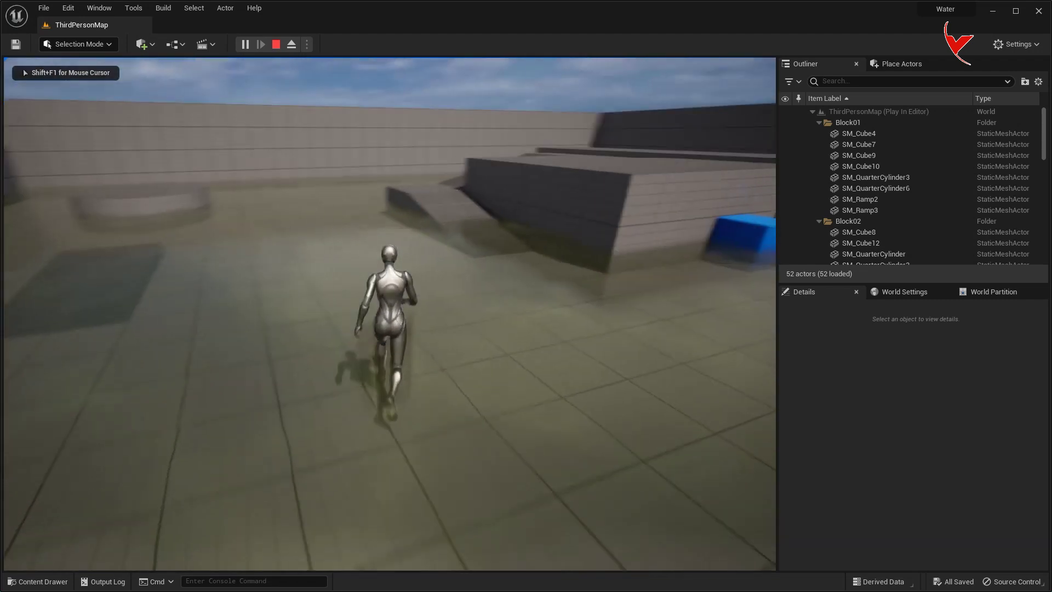
# Stop the play test and move PlayerStart onto the ramp block at 1910, 1550, 192.125.
pyautogui.press('space')
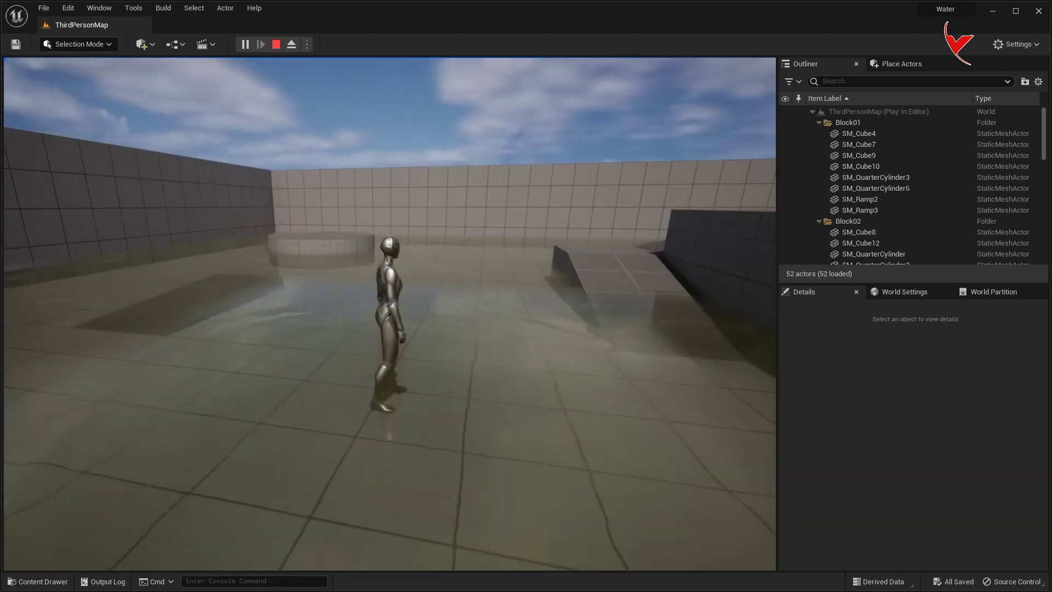
pyautogui.press('Escape')
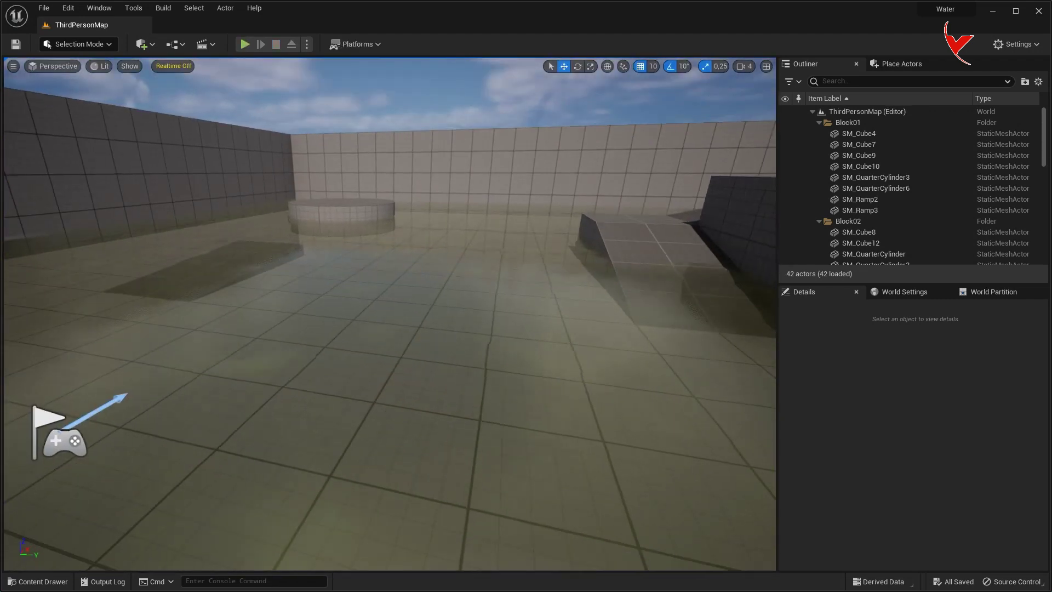
pyautogui.scroll(-3, 493, 373)
pyautogui.click(302, 352)
pyautogui.moveTo(318, 338); pyautogui.dragTo(515, 242)
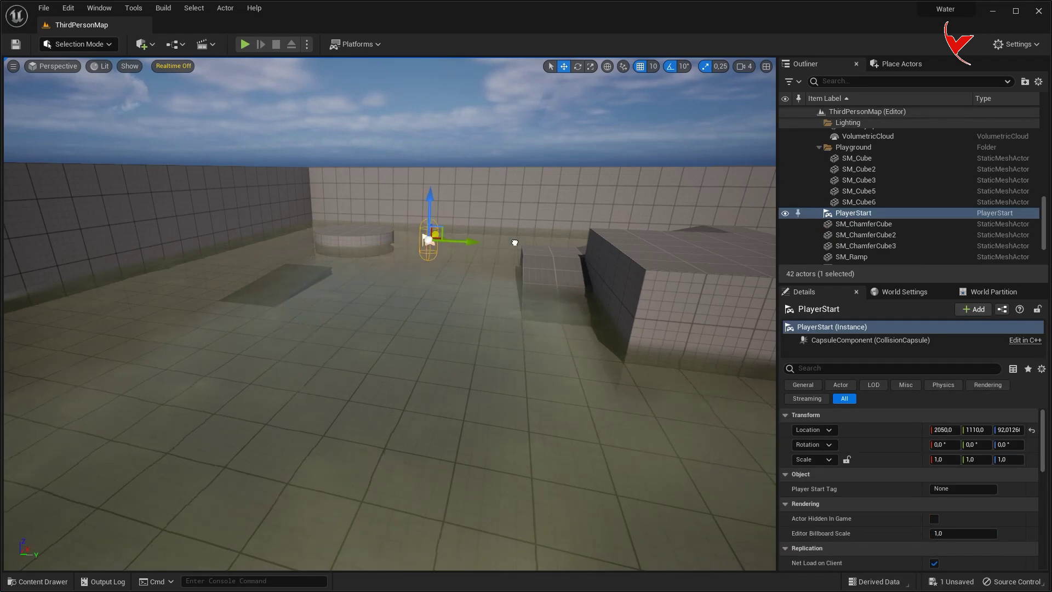
pyautogui.press('f')
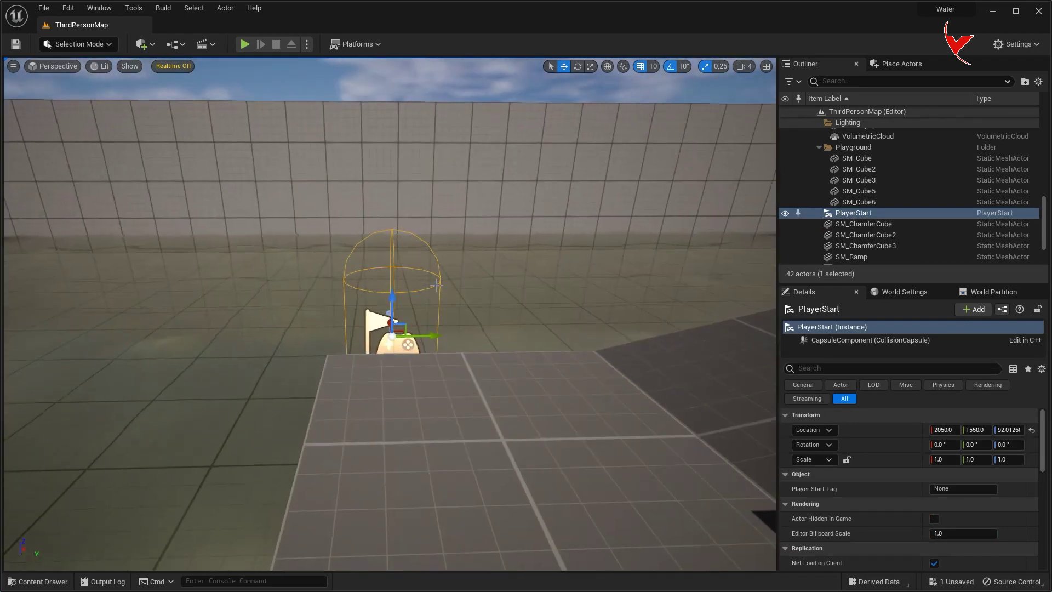
pyautogui.scroll(-3, 371, 286)
pyautogui.moveTo(371, 287); pyautogui.dragTo(377, 261)
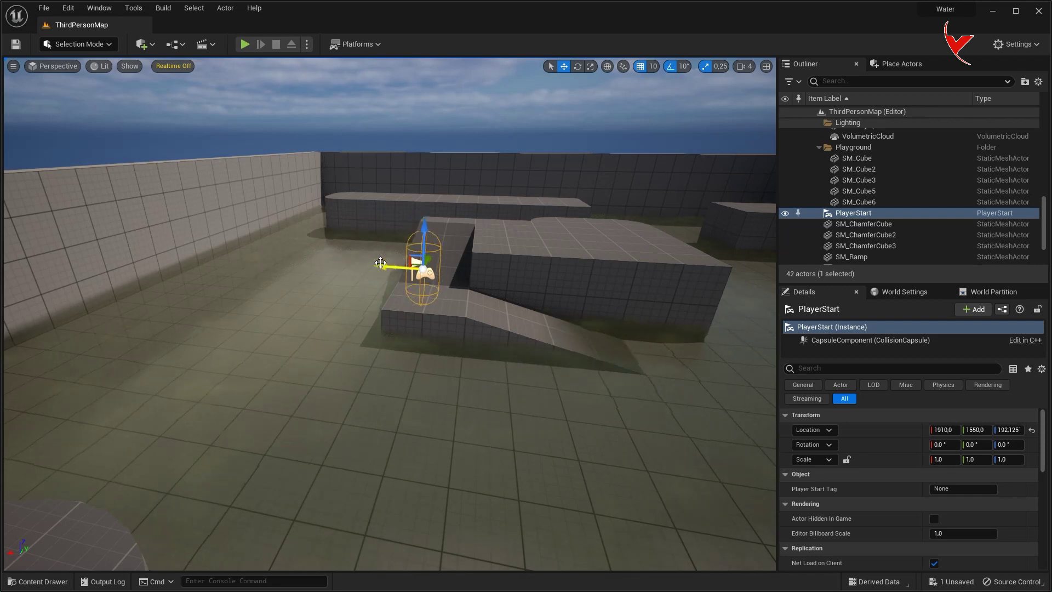
pyautogui.hotkey('ctrl', 'space')
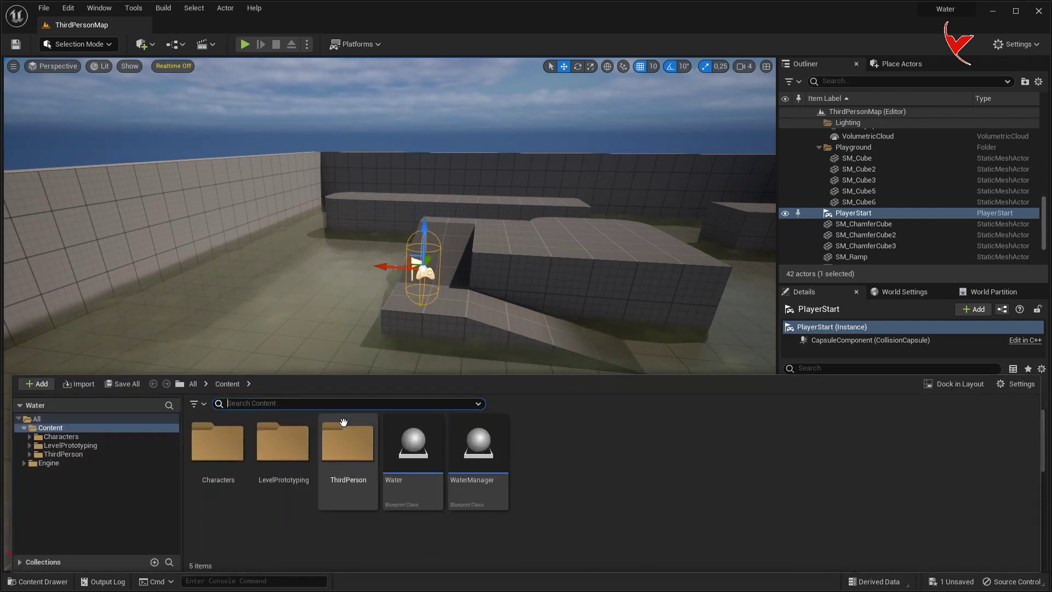
# Open BP_ThirdPersonCharacter and add a UIWSInteractor component.
pyautogui.doubleClick(349, 447)
pyautogui.doubleClick(220, 444)
pyautogui.click(222, 445)
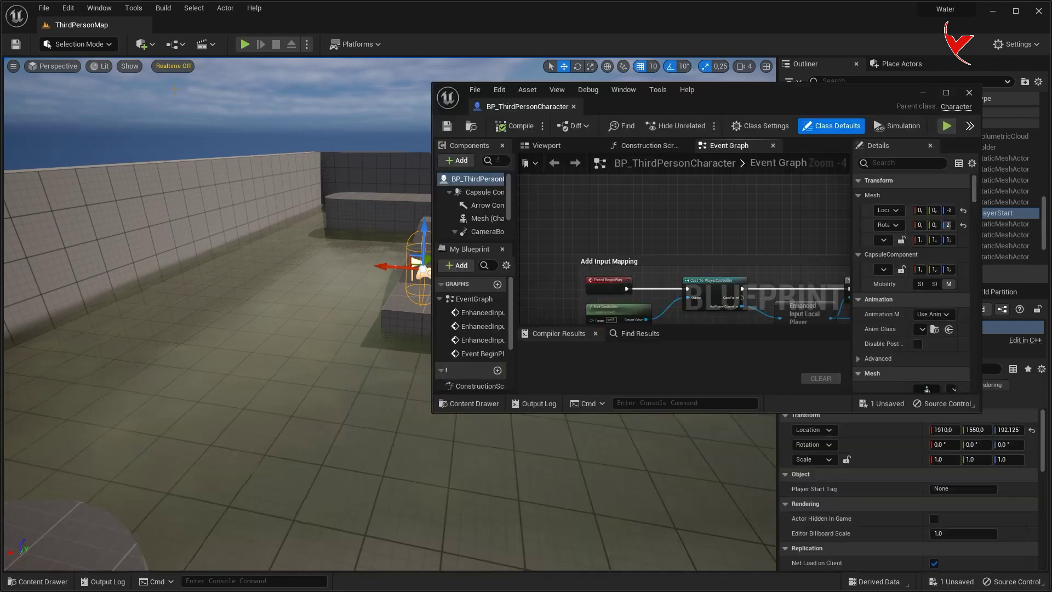
pyautogui.moveTo(518, 108); pyautogui.dragTo(219, 27)
pyautogui.click(28, 78)
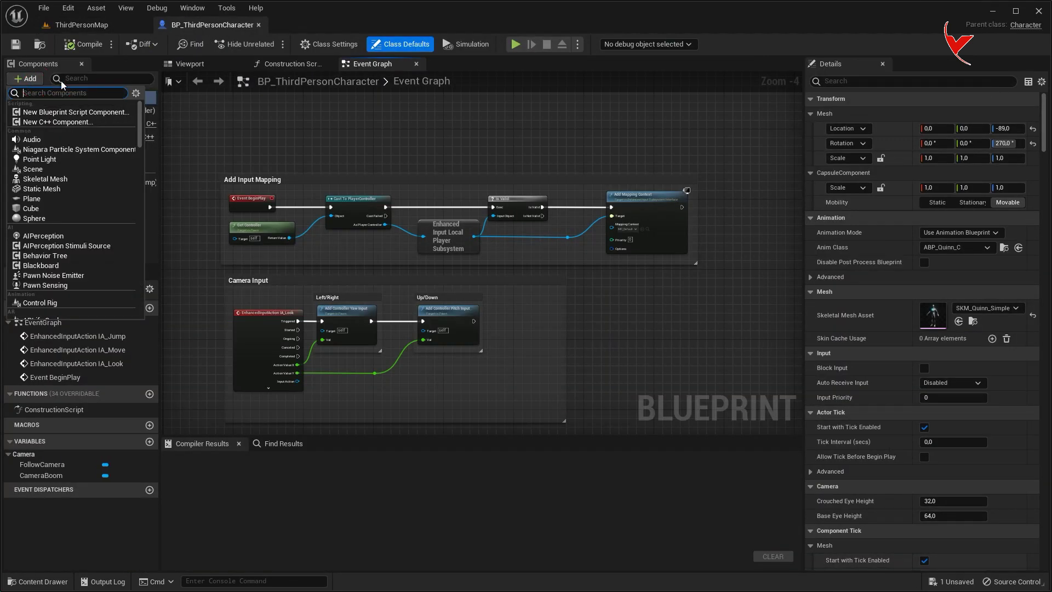
pyautogui.write('uiws')
pyautogui.click(101, 155)
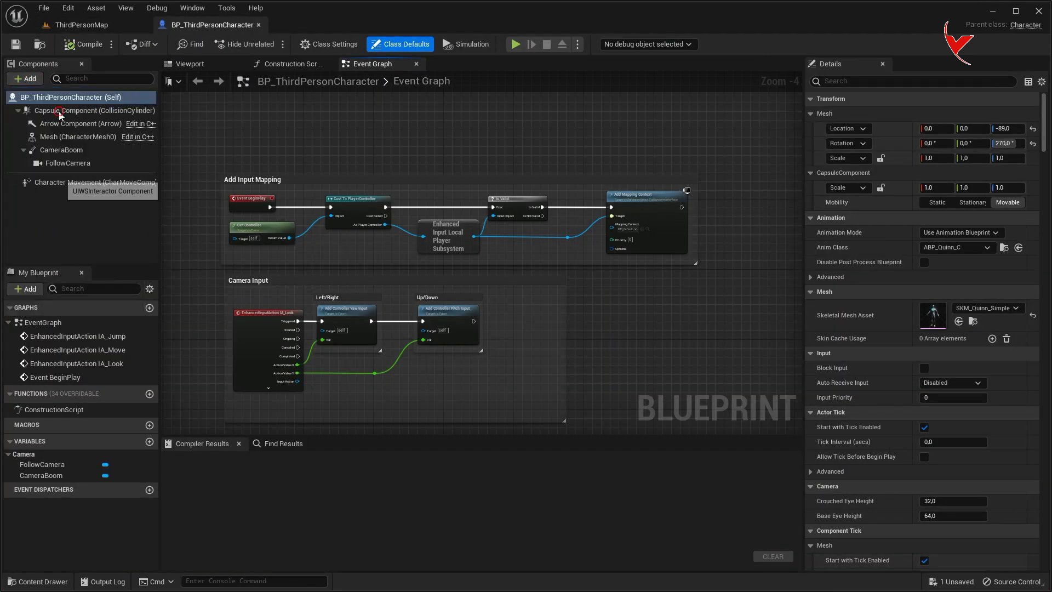
# Enable Mesh Render CustomDepth Pass on the character, compile, and play the level.
pyautogui.click(71, 97)
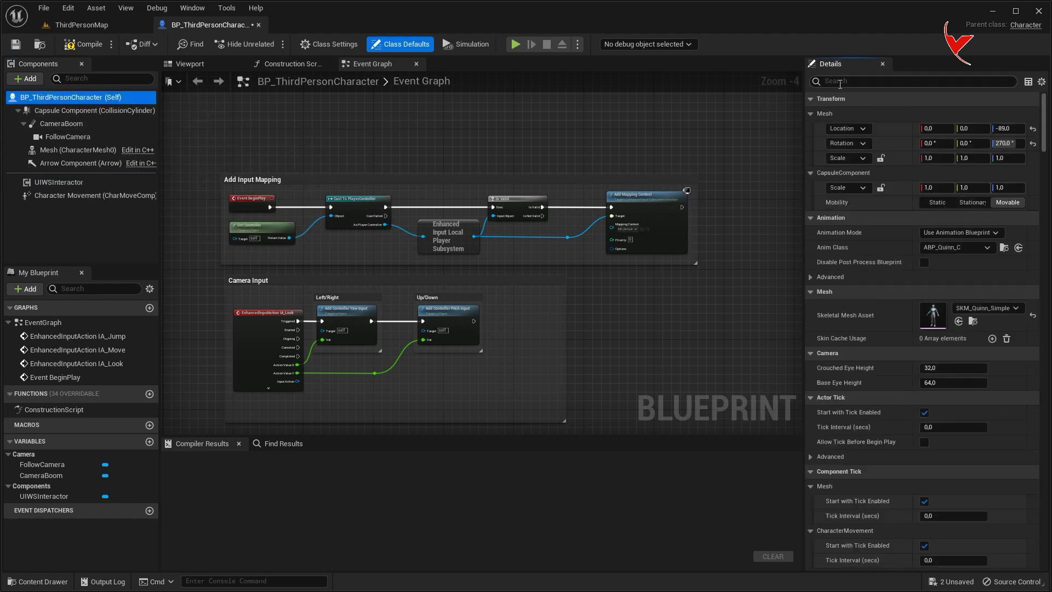
pyautogui.write('cus')
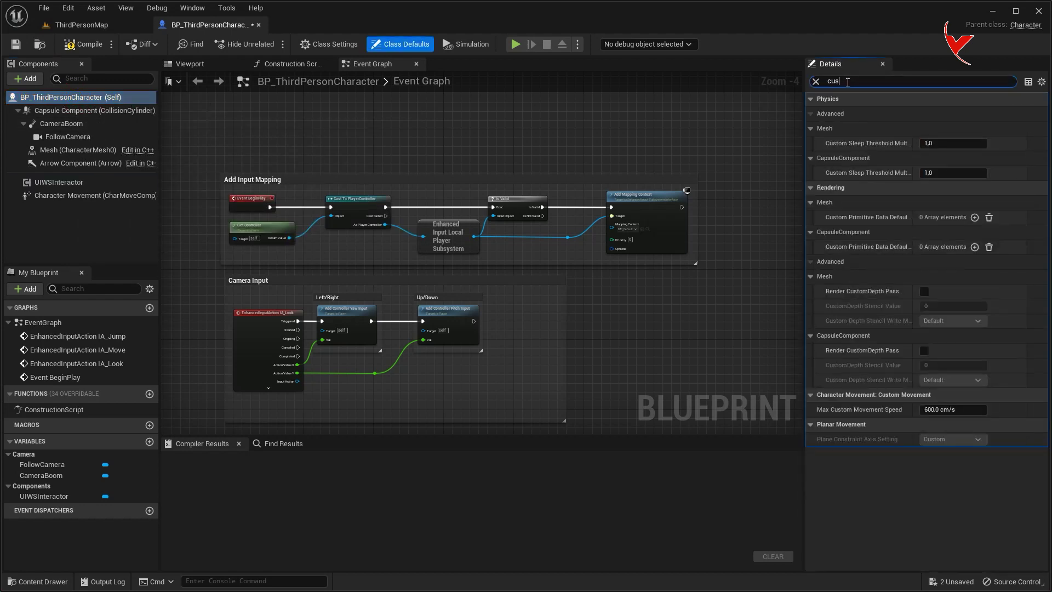
pyautogui.click(924, 291)
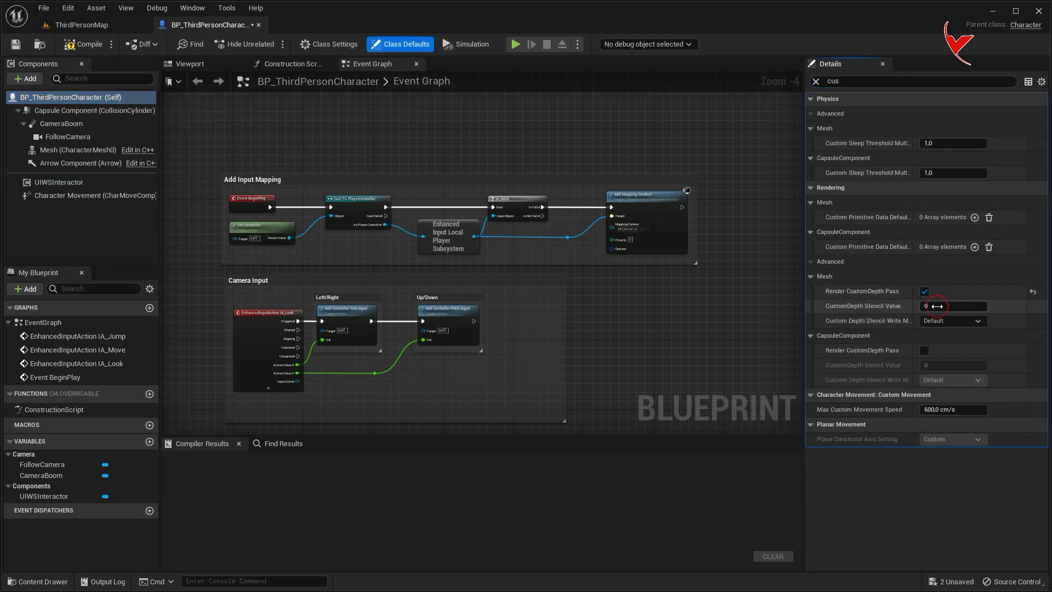
pyautogui.write('1')
pyautogui.click(71, 47)
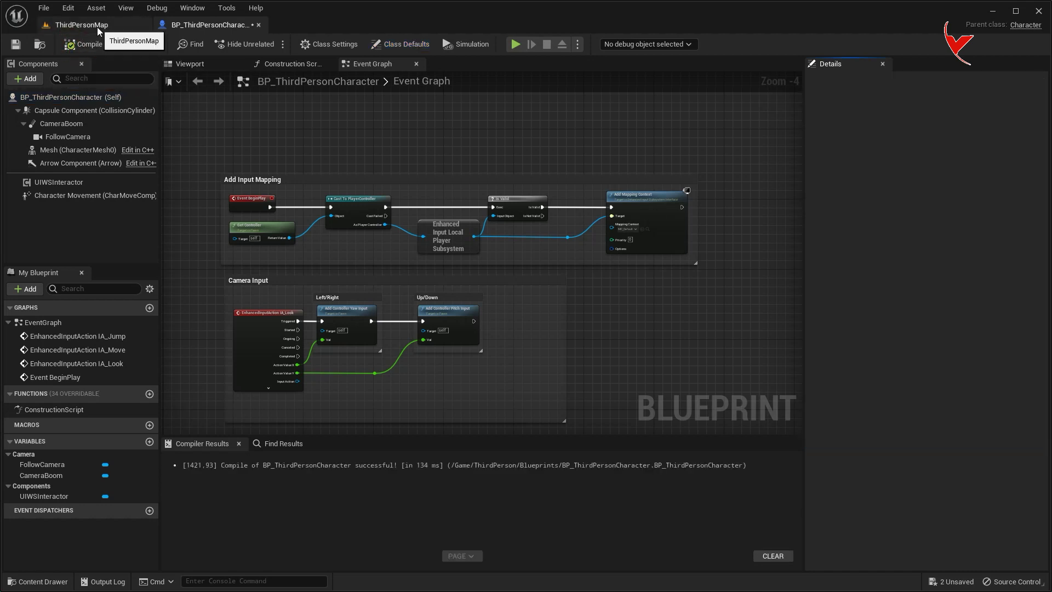
pyautogui.click(82, 24)
pyautogui.click(245, 44)
# Run the character through the water leaving ripples, then stop and save all changes.
pyautogui.press('w')
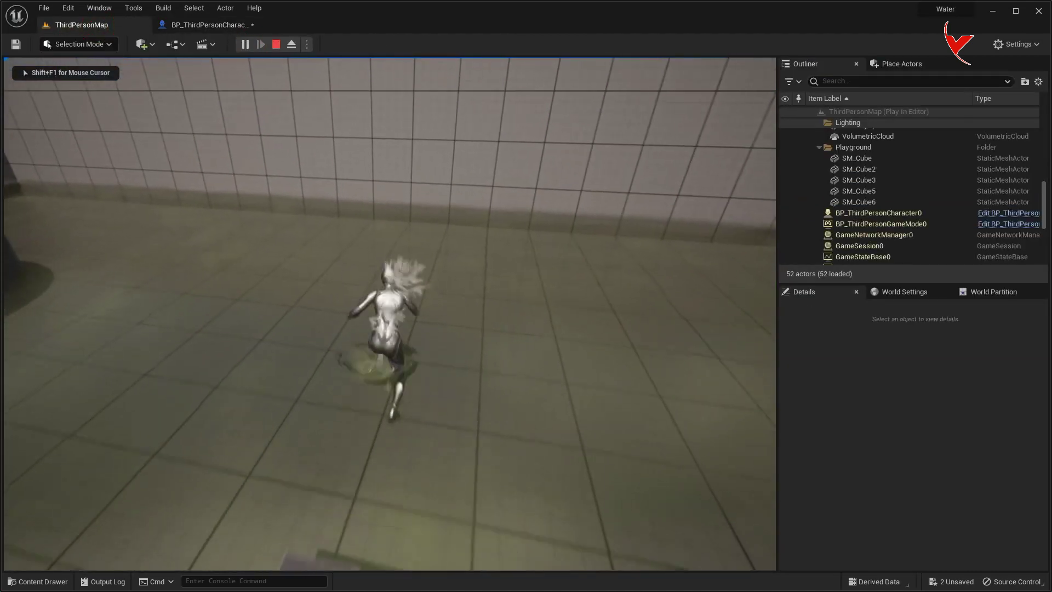
pyautogui.press('w')
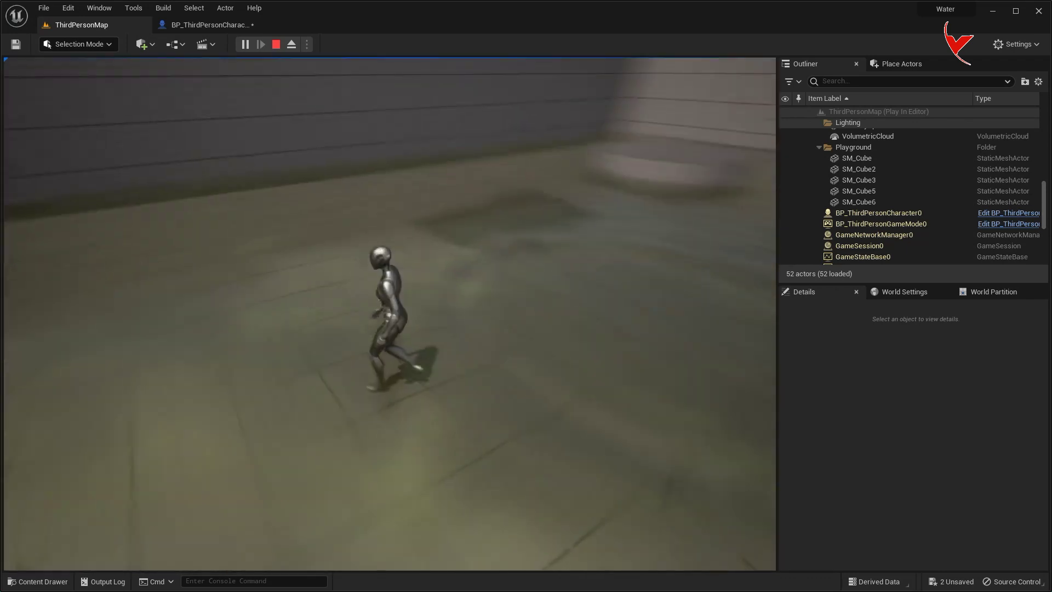
pyautogui.press('w')
pyautogui.press('w')
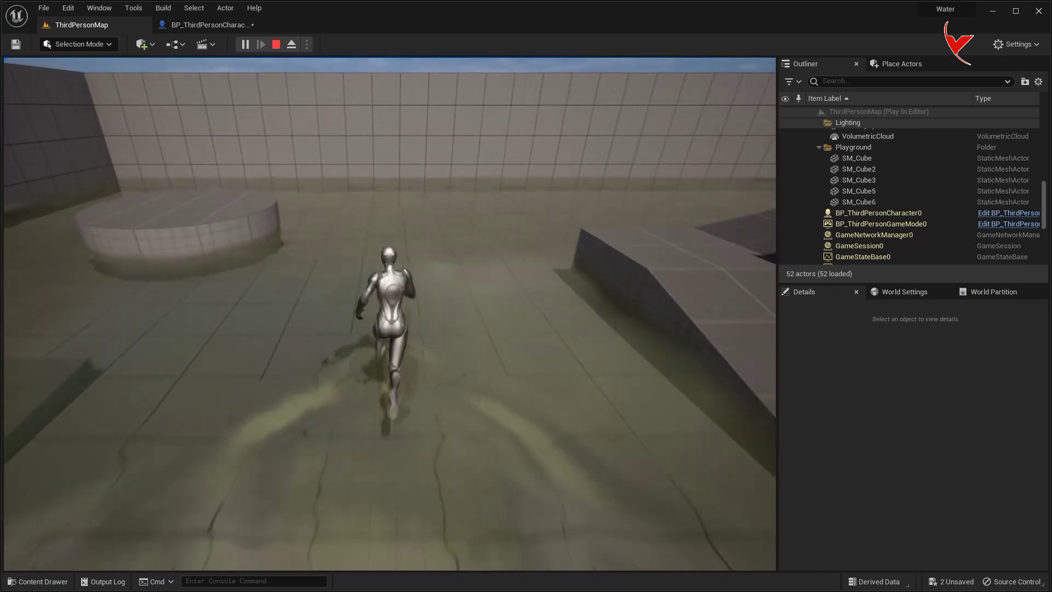
pyautogui.press('Escape')
pyautogui.hotkey('ctrl', 'shift', 's')
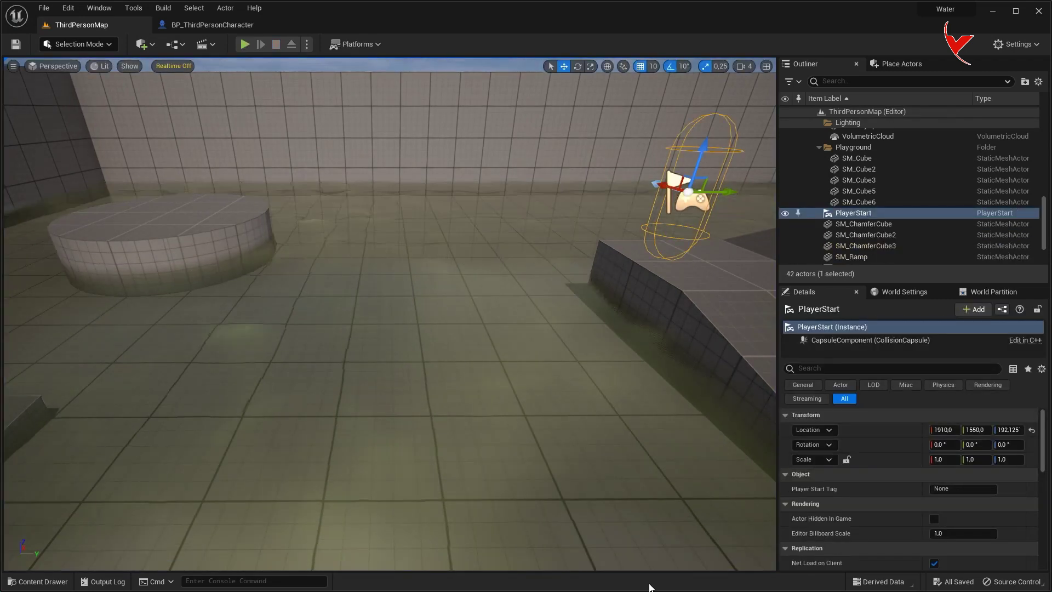
# Create an Actor-based Blueprint named ActorTest in the Content folder and open it.
pyautogui.hotkey('ctrl', 'space')
pyautogui.click(229, 387)
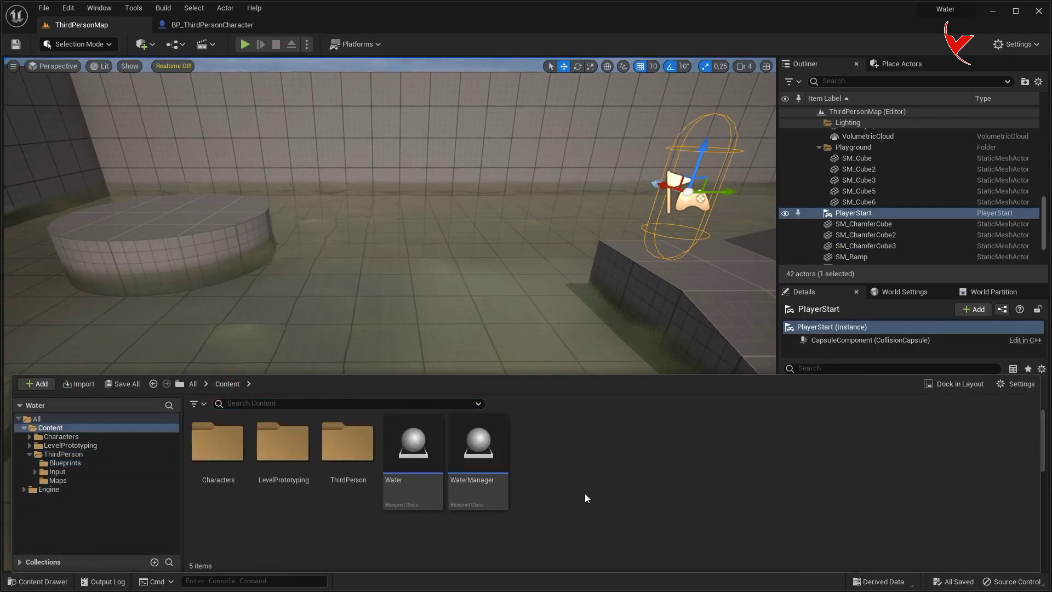
pyautogui.rightClick(588, 491)
pyautogui.click(630, 207)
pyautogui.click(446, 200)
pyautogui.write('ActorTest')
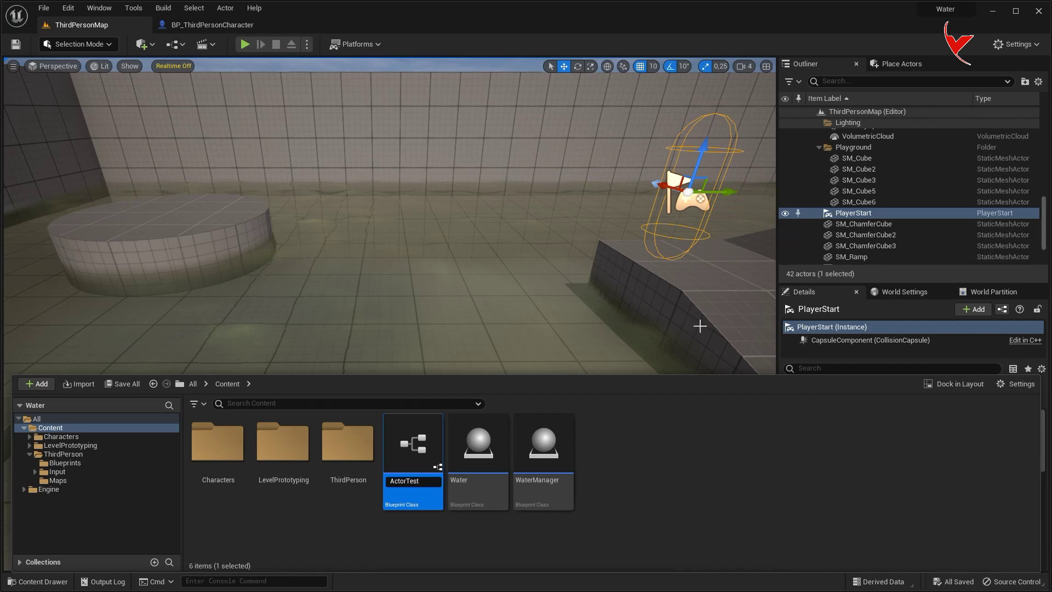
pyautogui.doubleClick(413, 444)
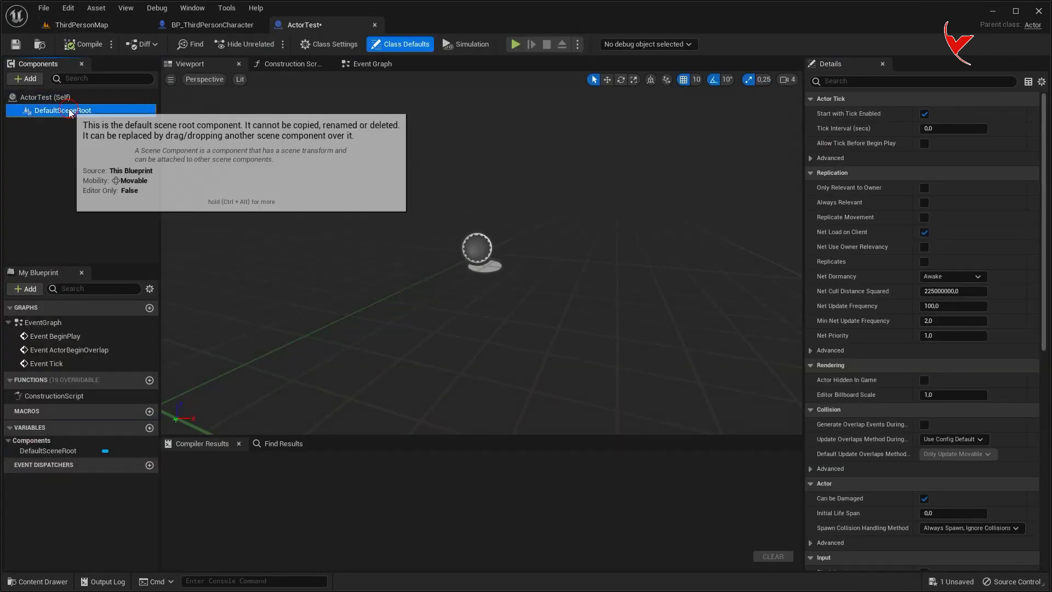
# Add a Static Mesh component using SM_ChamferCube.
pyautogui.click(26, 78)
pyautogui.write('tat')
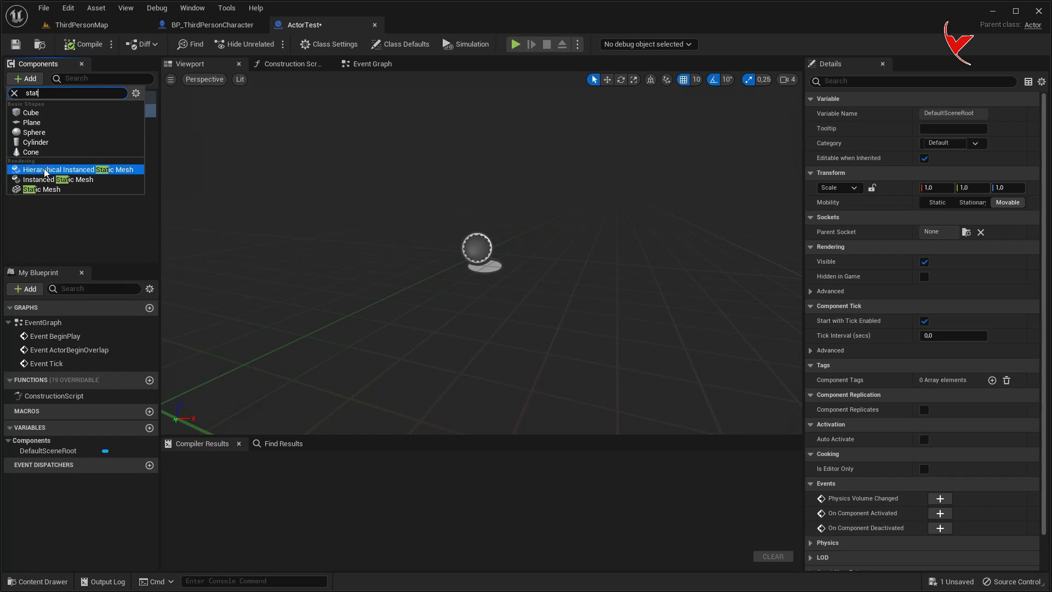
pyautogui.click(55, 191)
pyautogui.scroll(-5, 973, 159)
pyautogui.click(972, 160)
pyautogui.write('cube')
pyautogui.scroll(-3, 970, 318)
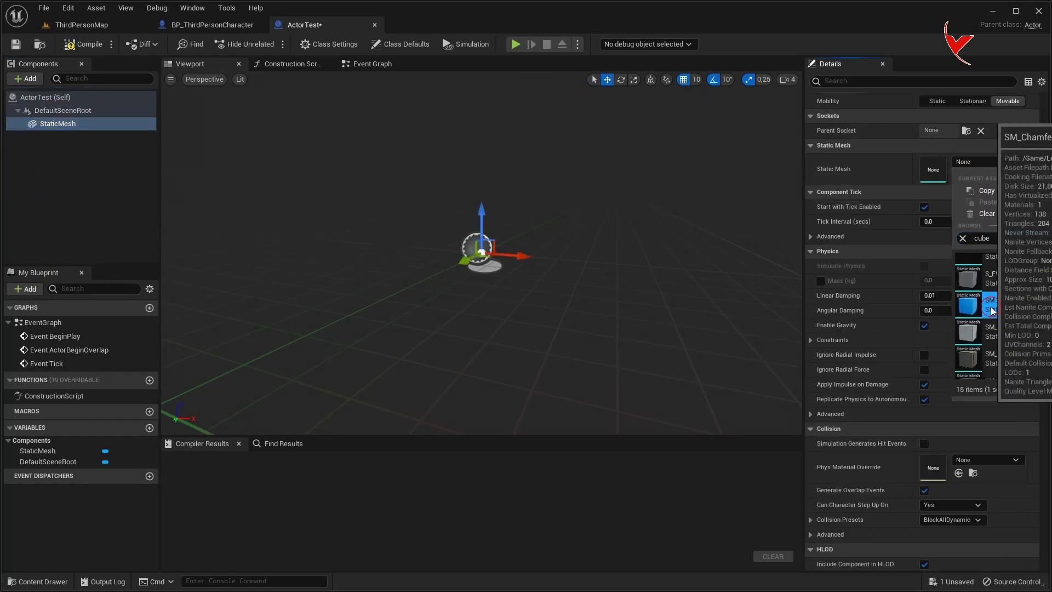
pyautogui.click(979, 313)
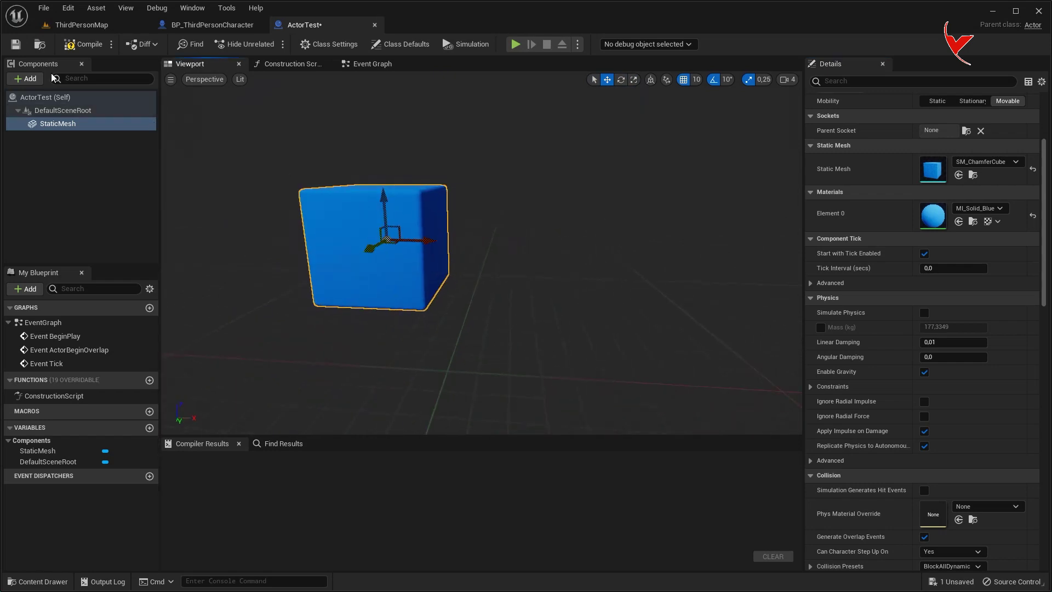
# Add a Box Collision around the cube and enable physics simulation on the mesh.
pyautogui.click(25, 79)
pyautogui.write('box')
pyautogui.click(74, 130)
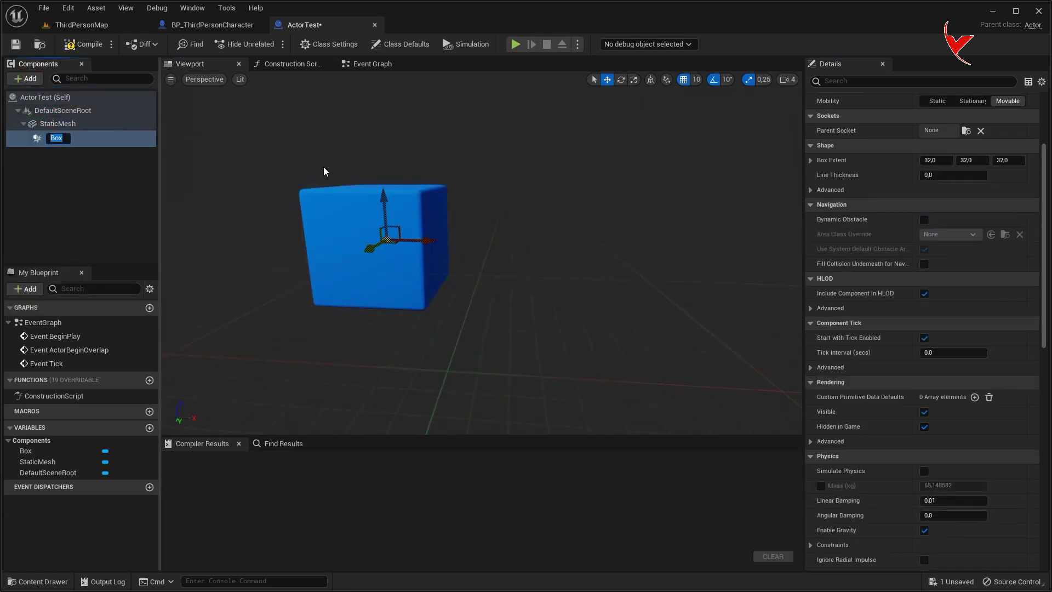
pyautogui.click(634, 80)
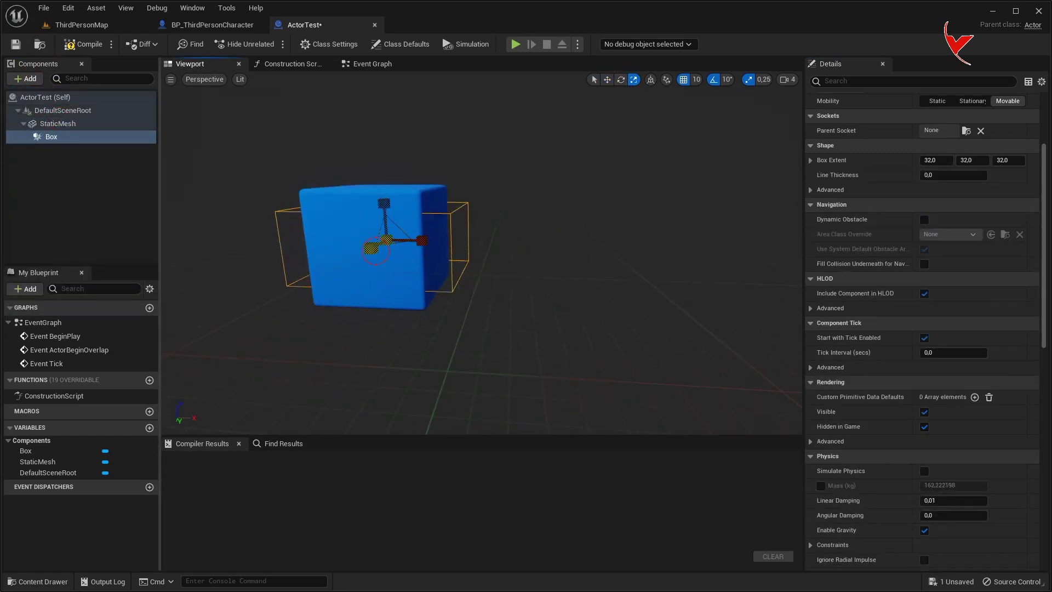
pyautogui.moveTo(384, 203); pyautogui.dragTo(387, 204)
pyautogui.click(75, 126)
pyautogui.write('sim')
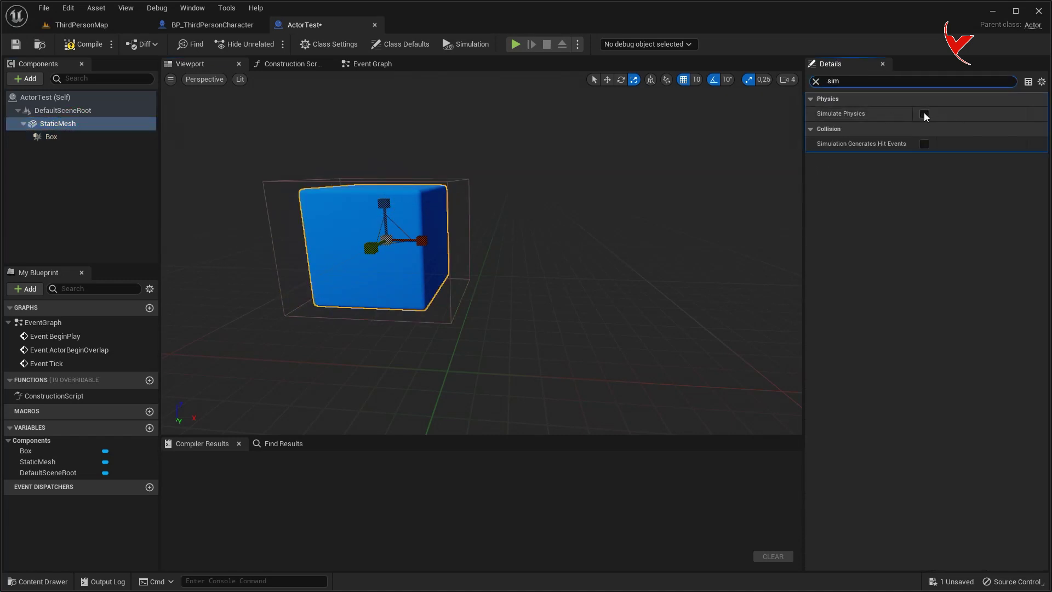
pyautogui.click(51, 137)
# Add an On Component Begin Overlap event for the Box and compile ActorTest.
pyautogui.click(816, 80)
pyautogui.scroll(-10, 934, 458)
pyautogui.scroll(-10, 939, 330)
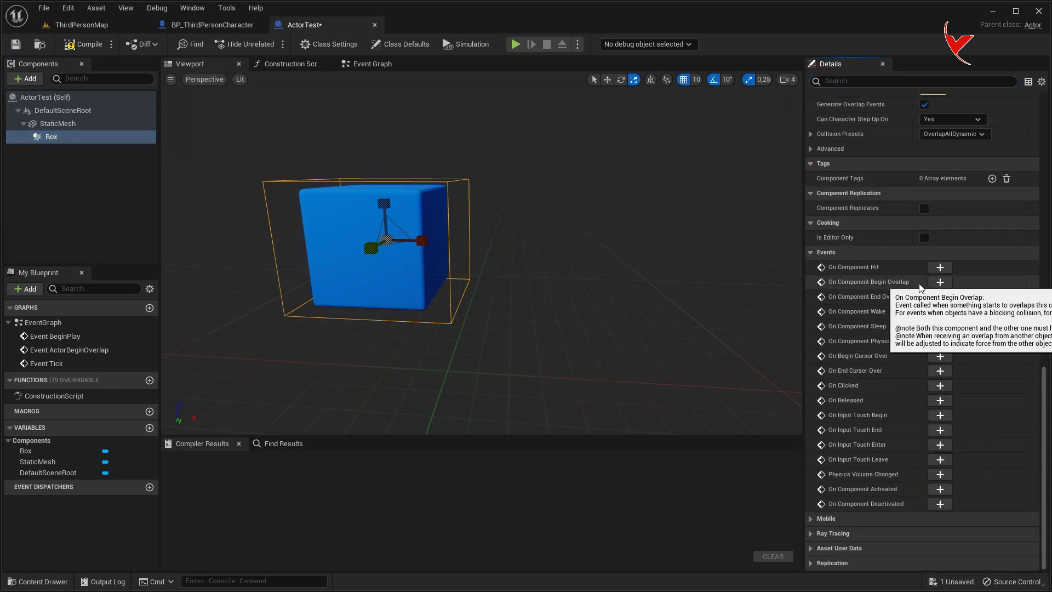
pyautogui.click(940, 283)
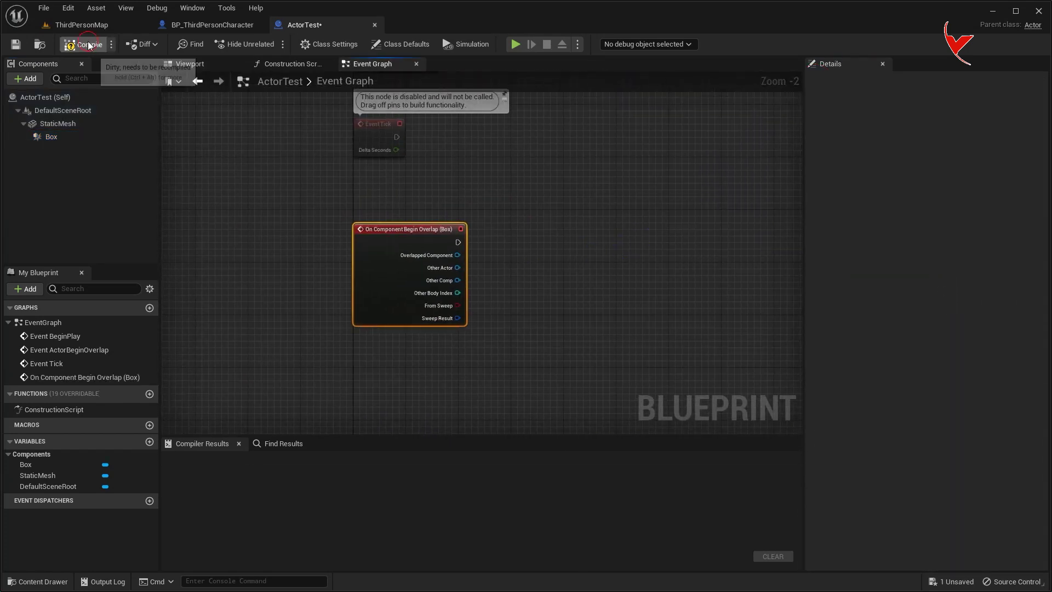
pyautogui.click(94, 27)
pyautogui.scroll(-5, 373, 204)
pyautogui.press('e')
pyautogui.hotkey('ctrl', 'space')
# Place an ActorTest cube in the level and raise it high above the floor.
pyautogui.moveTo(412, 494); pyautogui.dragTo(363, 345)
pyautogui.click(563, 66)
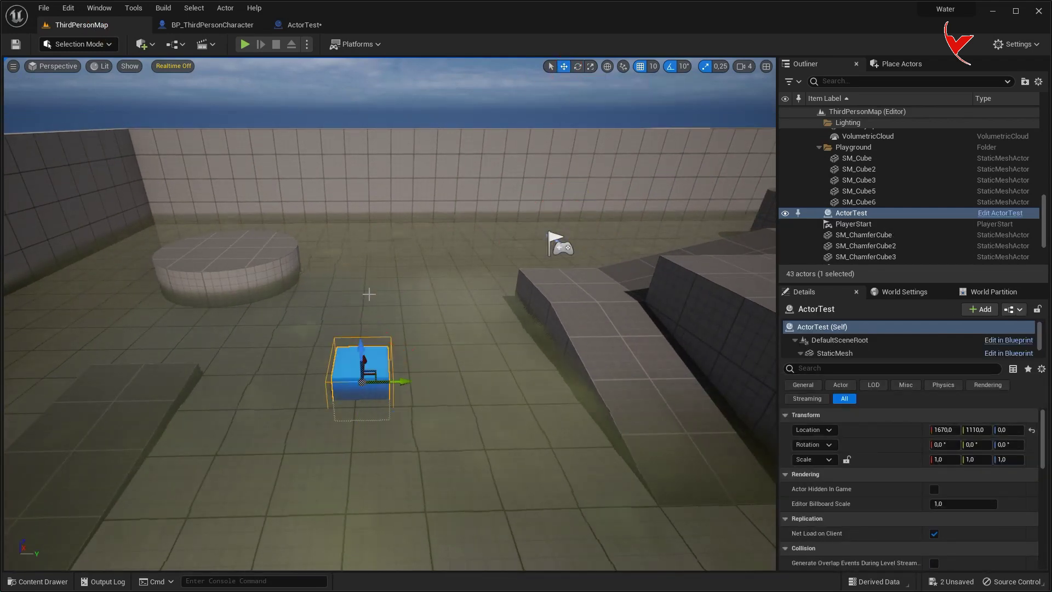
pyautogui.moveTo(367, 294); pyautogui.dragTo(361, 115)
# Simulate the level to watch the cube drop into the water, then stop and return to ActorTest's graph.
pyautogui.click(307, 44)
pyautogui.click(351, 135)
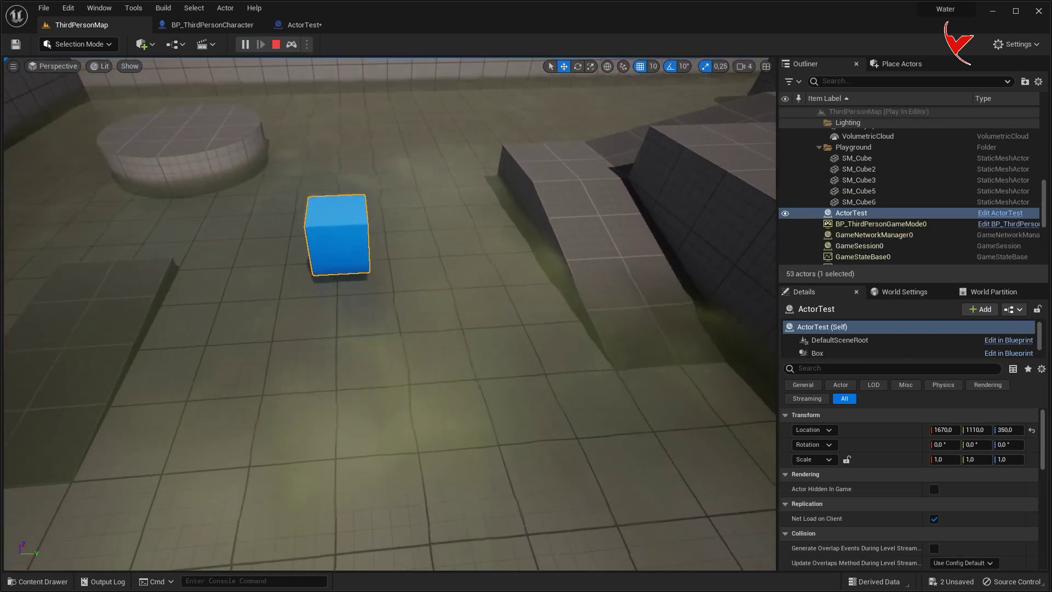
pyautogui.moveTo(413, 229); pyautogui.dragTo(413, 229, button='right')
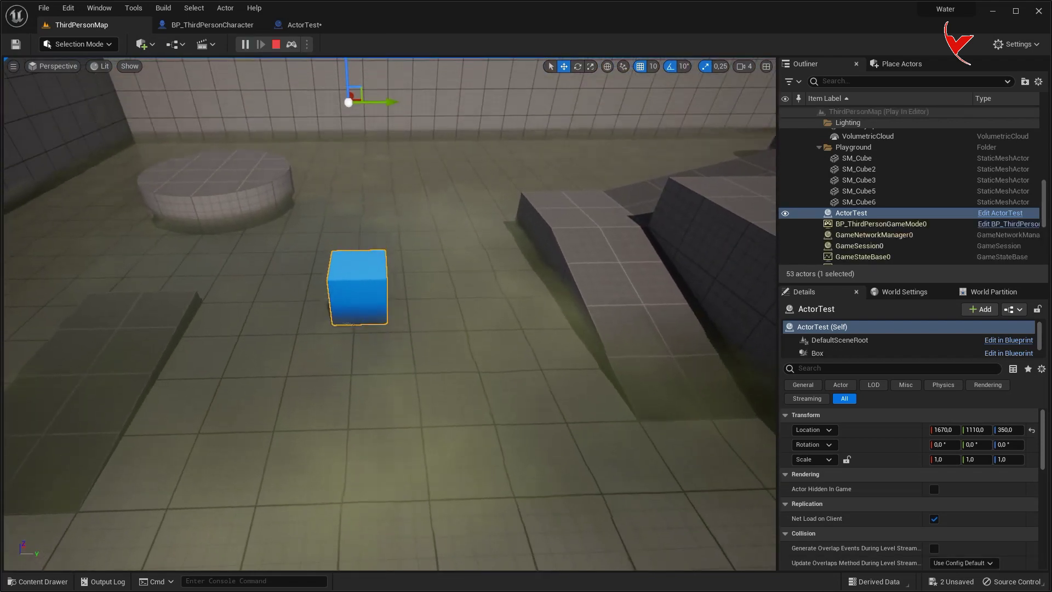
pyautogui.click(378, 80)
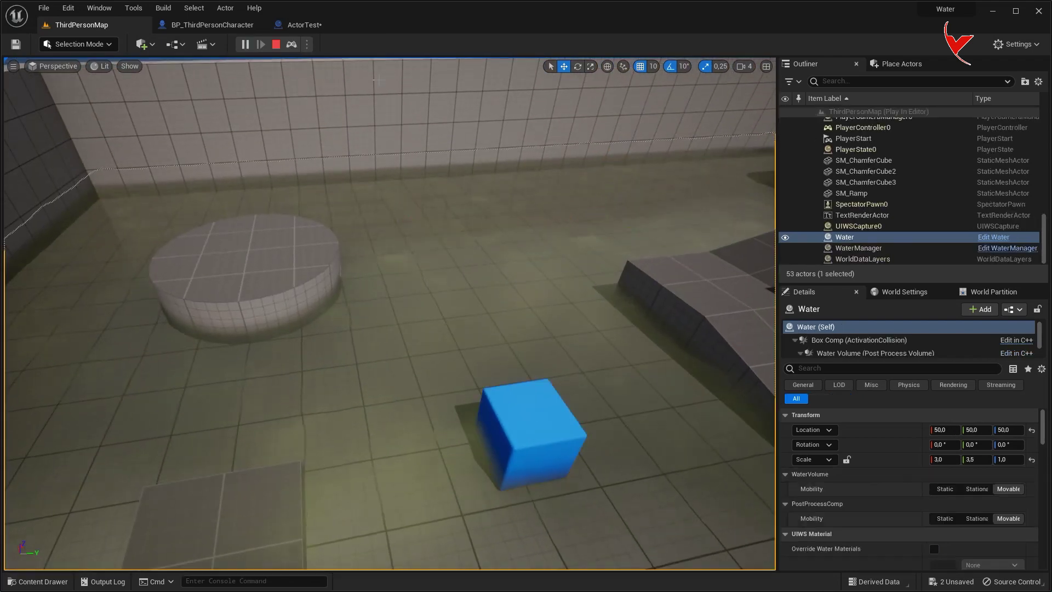
pyautogui.moveTo(287, 119); pyautogui.dragTo(302, 127, button='right')
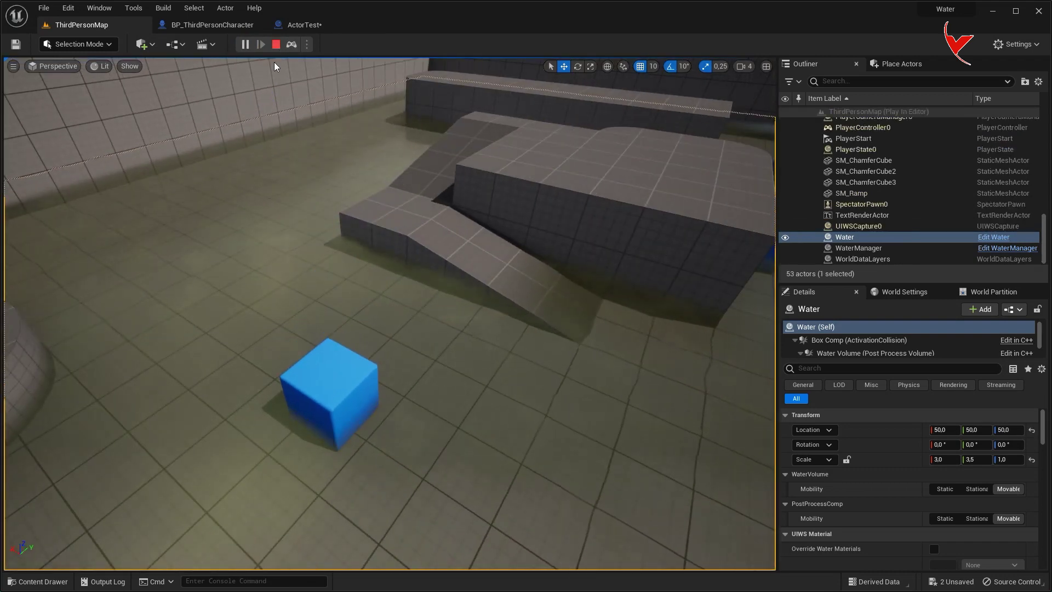
pyautogui.click(294, 46)
pyautogui.click(320, 25)
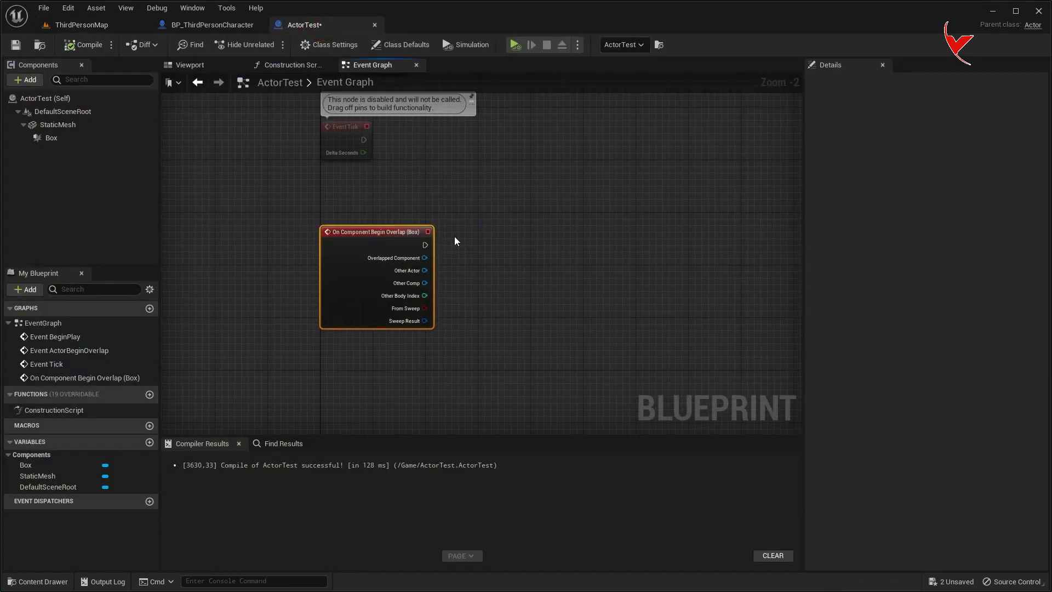
# Add a Cast To Water node after the Box overlap event.
pyautogui.moveTo(426, 245); pyautogui.dragTo(488, 245)
pyautogui.write('cast to water')
pyautogui.moveTo(546, 262); pyautogui.dragTo(571, 249)
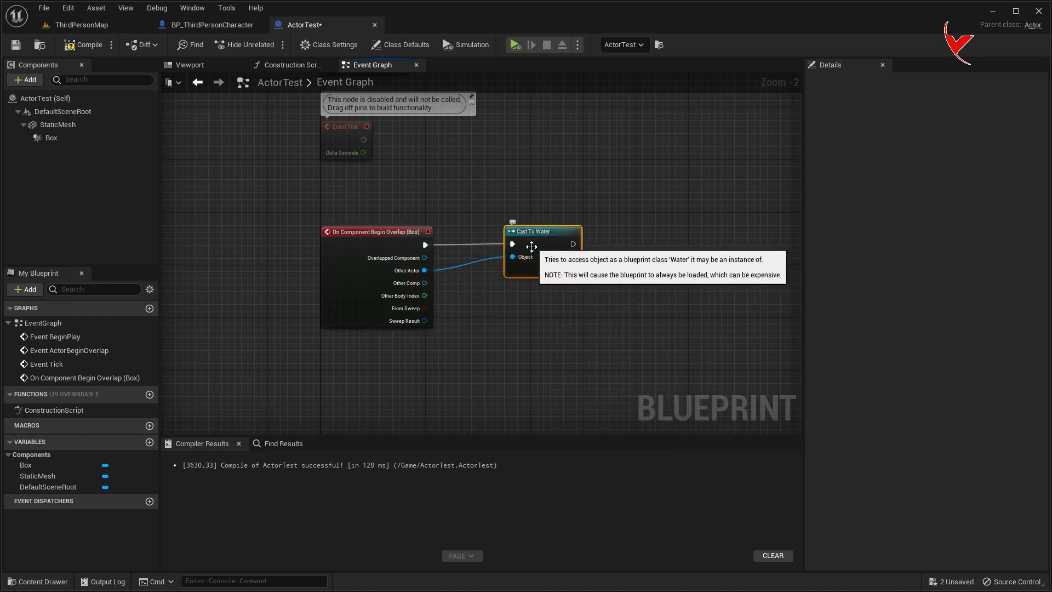
pyautogui.hotkey('ctrl', 'space')
pyautogui.click(580, 297)
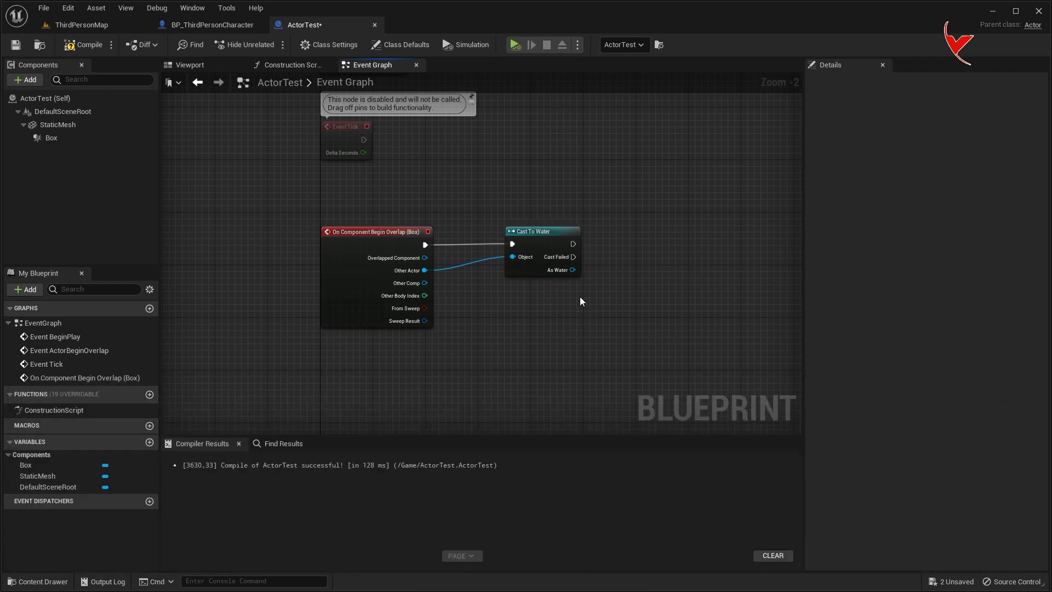
pyautogui.scroll(2, 580, 297)
# Add a Splash Atlocation node driven from the As Water output.
pyautogui.moveTo(473, 295); pyautogui.dragTo(545, 291)
pyautogui.write('splas')
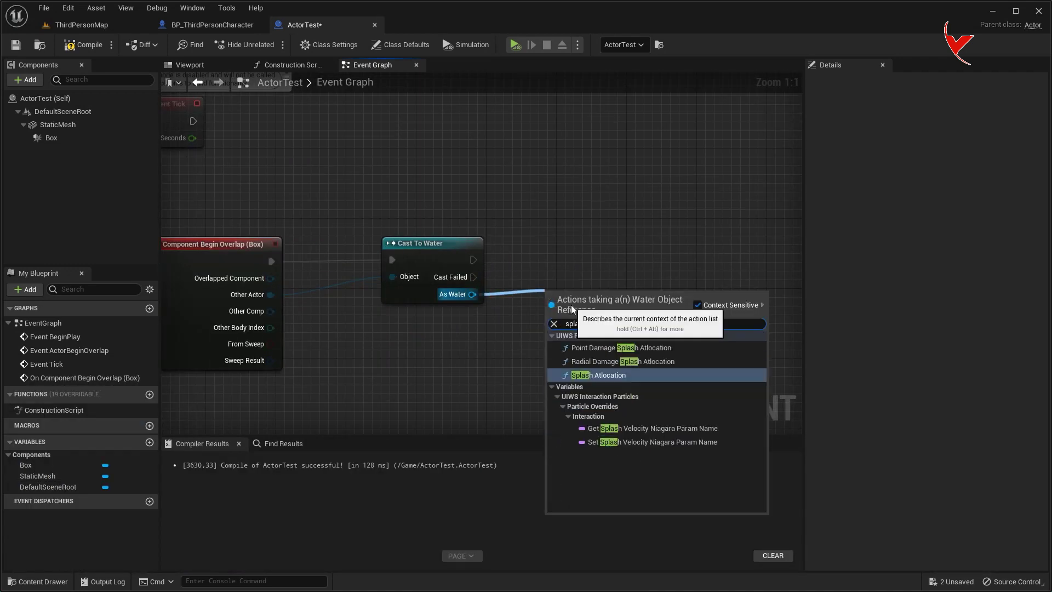
pyautogui.press('Return')
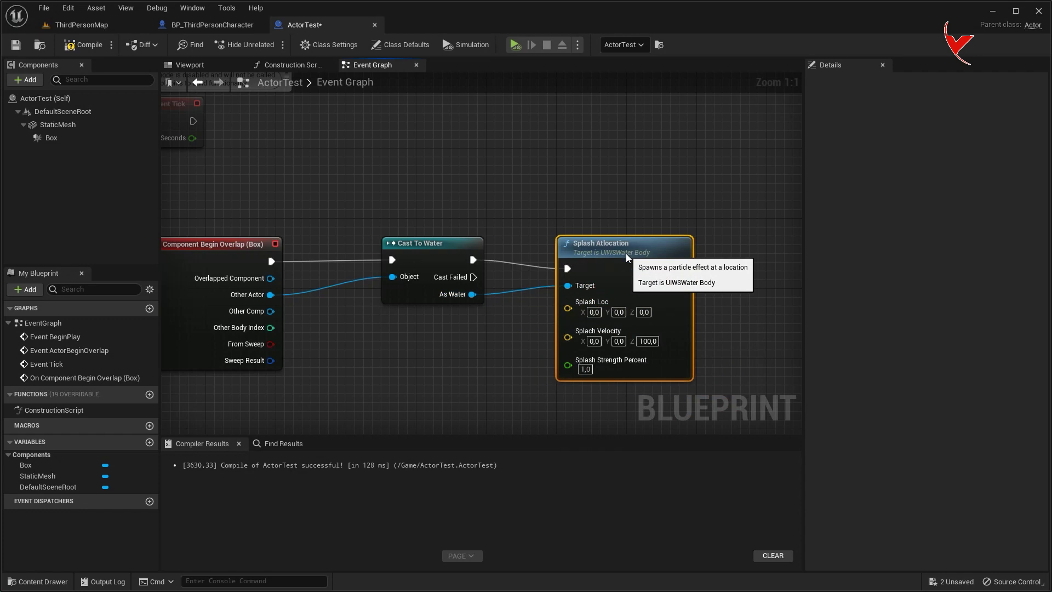
pyautogui.moveTo(627, 257); pyautogui.dragTo(636, 249)
pyautogui.moveTo(226, 250); pyautogui.dragTo(315, 171, button='right')
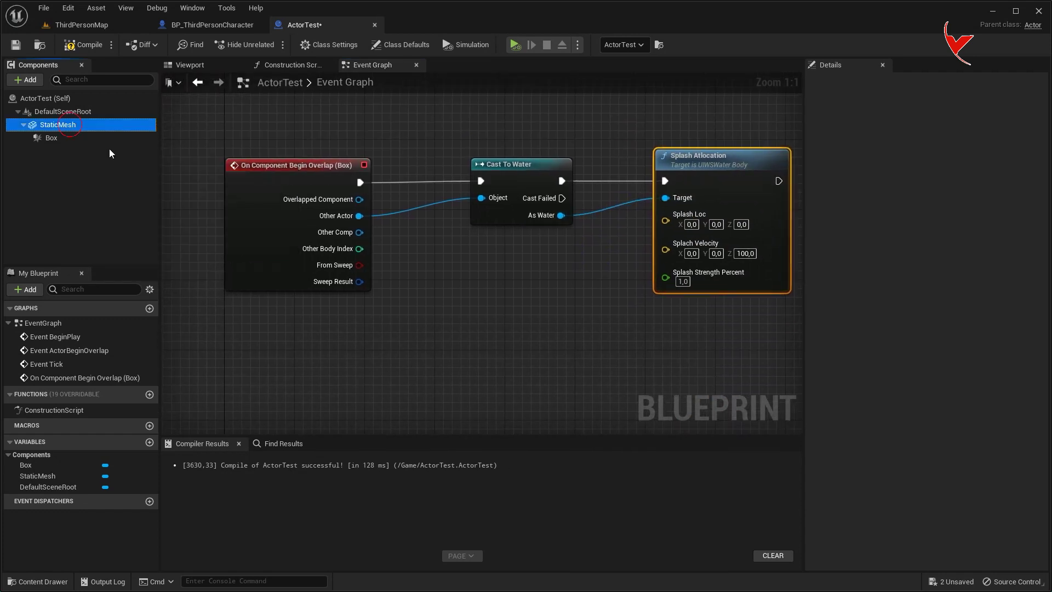
# Feed the StaticMesh's Get World Location into Splash Loc and set splash Z velocity to 50.
pyautogui.moveTo(58, 125)
pyautogui.mouseDown()
pyautogui.moveTo(411, 287)
pyautogui.moveTo(490, 294)
pyautogui.mouseUp()
pyautogui.write('get world location')
pyautogui.press('Return')
pyautogui.moveTo(593, 320); pyautogui.dragTo(665, 214)
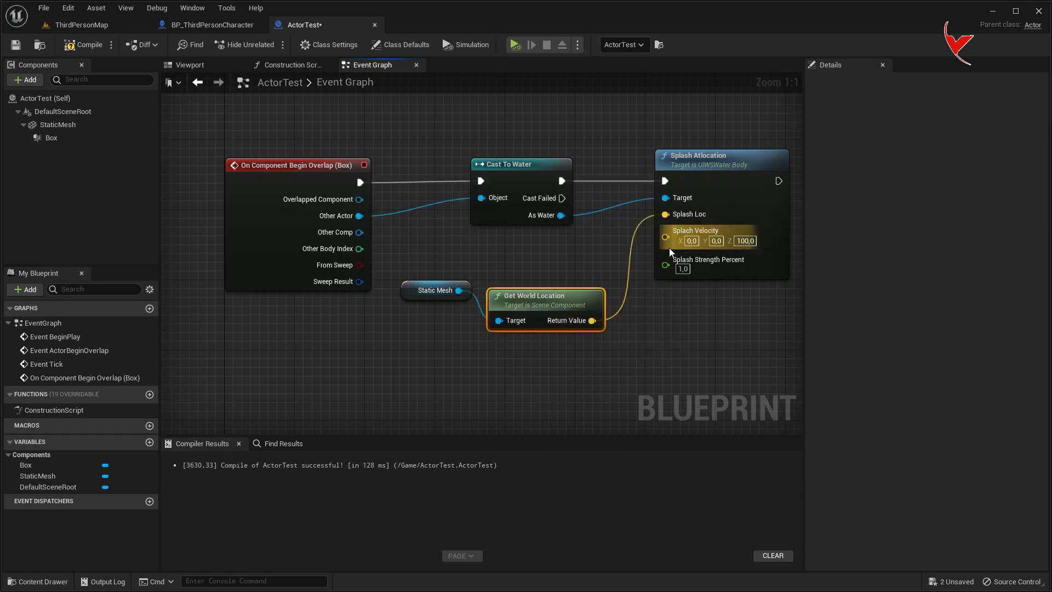
pyautogui.write('50')
pyautogui.press('Return')
pyautogui.click(104, 25)
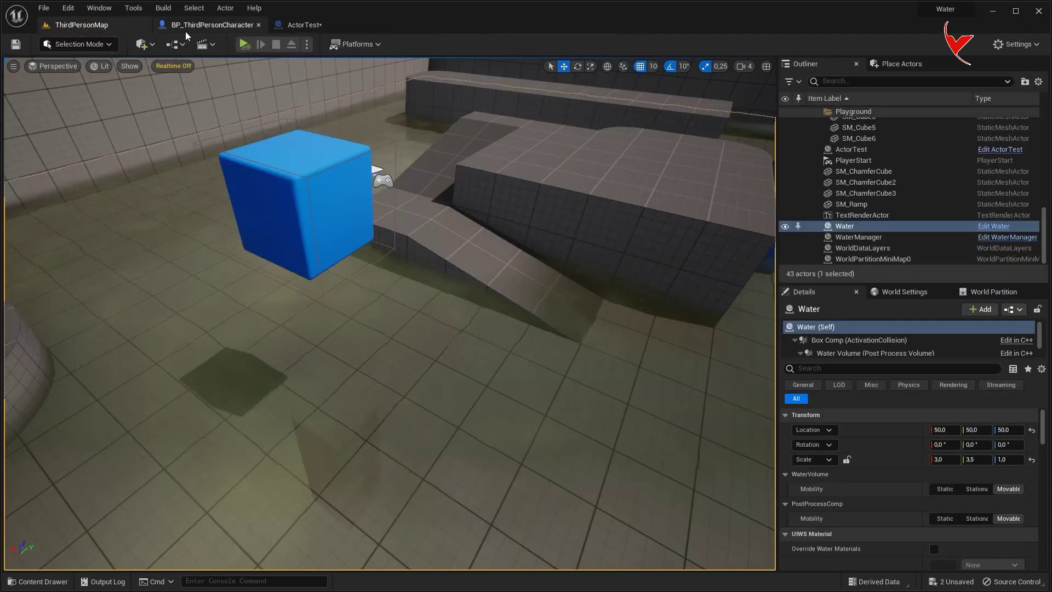
# Play-test the level twice to see the cube's splash.
pyautogui.click(240, 45)
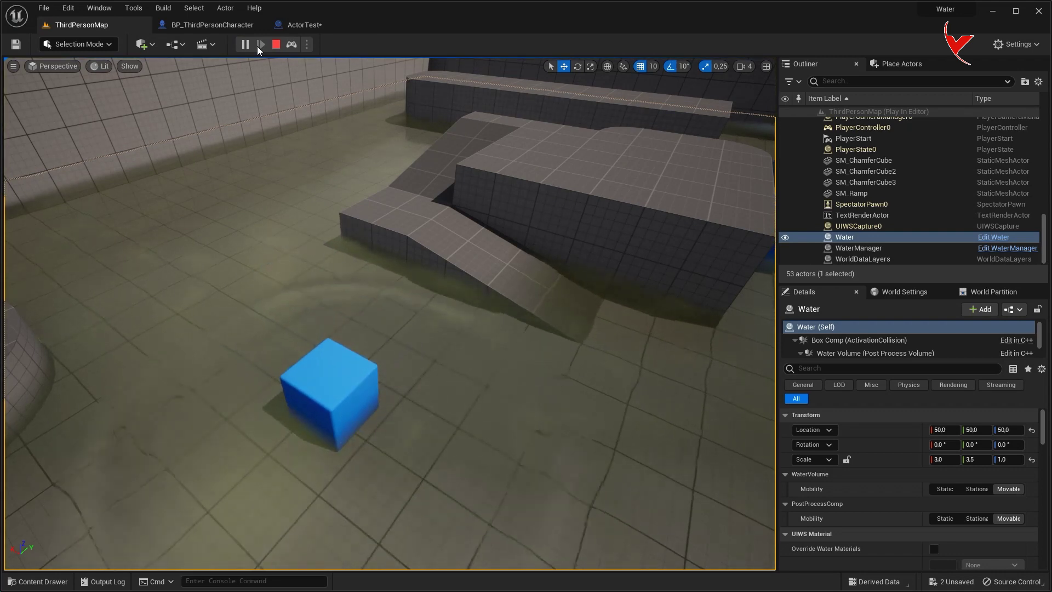
pyautogui.press('Escape')
pyautogui.click(251, 45)
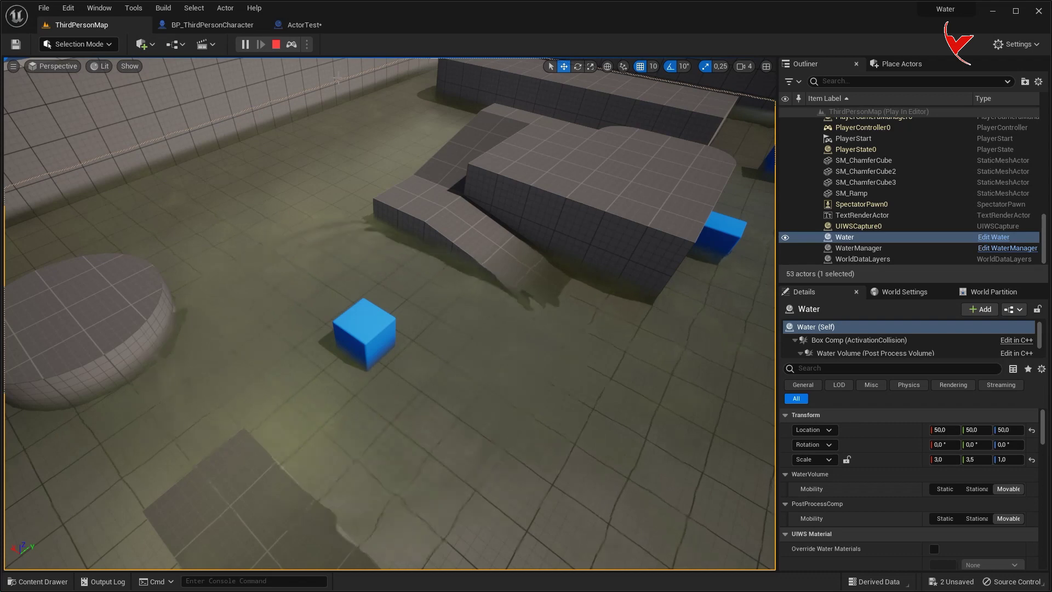
pyautogui.click(277, 45)
# Change ActorTest's splash Z velocity to 75 and compile the Blueprint.
pyautogui.click(300, 30)
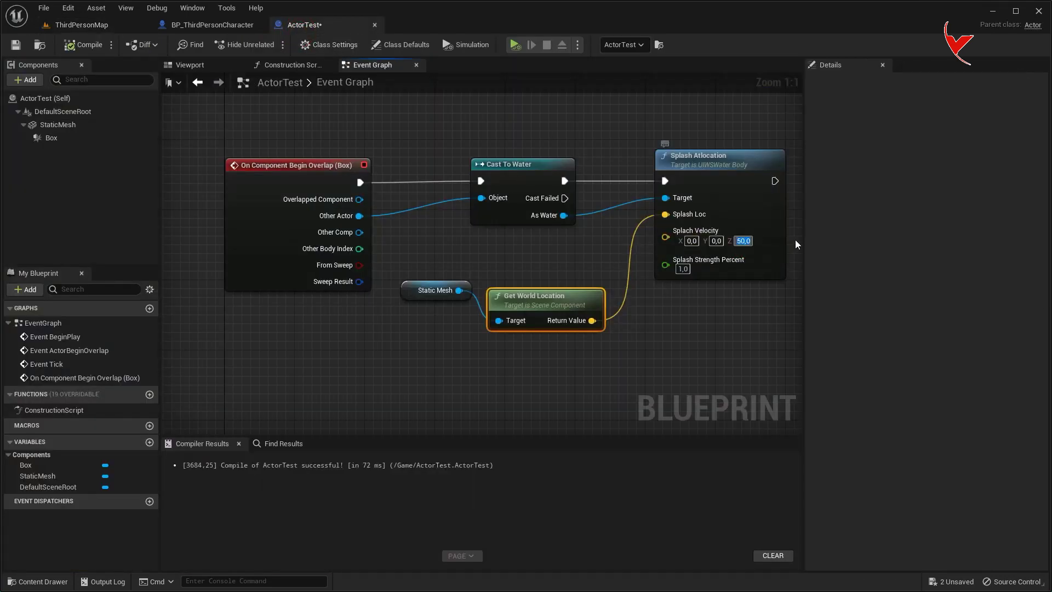
pyautogui.write('75')
pyautogui.press('Return')
pyautogui.click(76, 45)
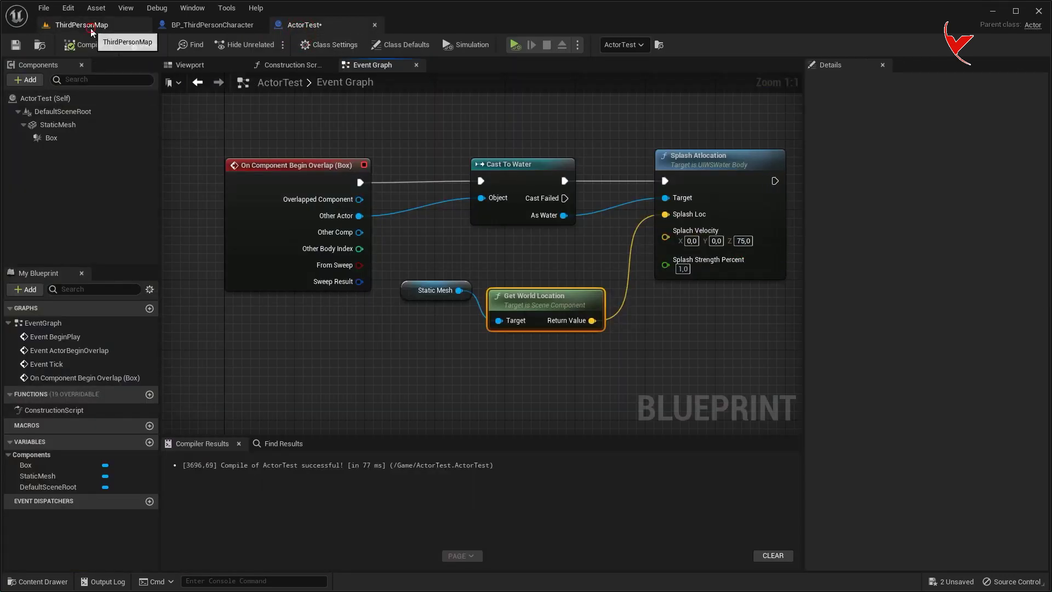
# Simulate the level again to retest the splash, then bring up the Content Drawer.
pyautogui.click(91, 31)
pyautogui.click(244, 43)
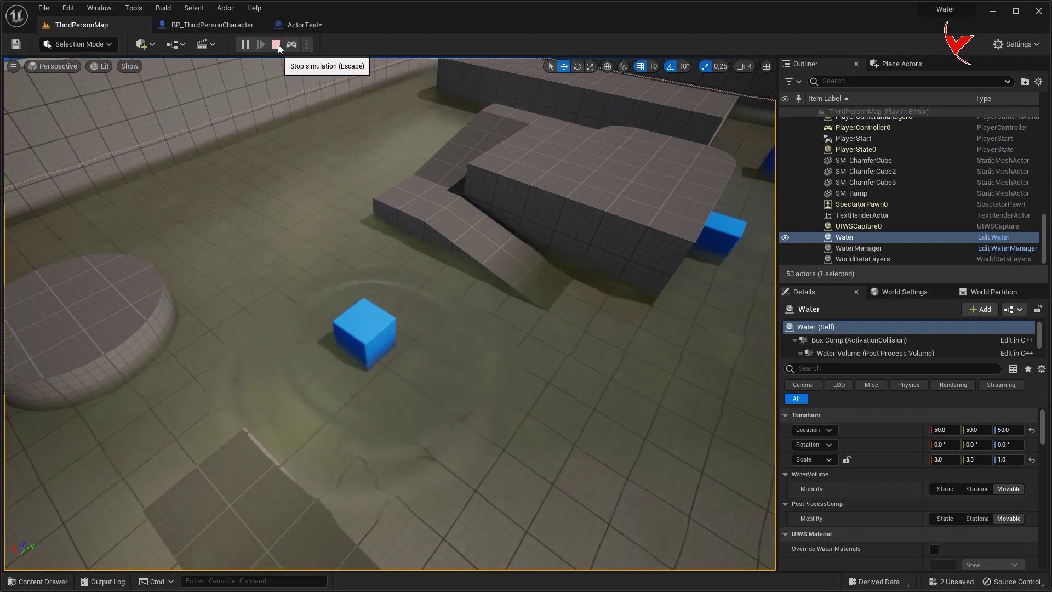
pyautogui.click(278, 44)
pyautogui.hotkey('ctrl', 'space')
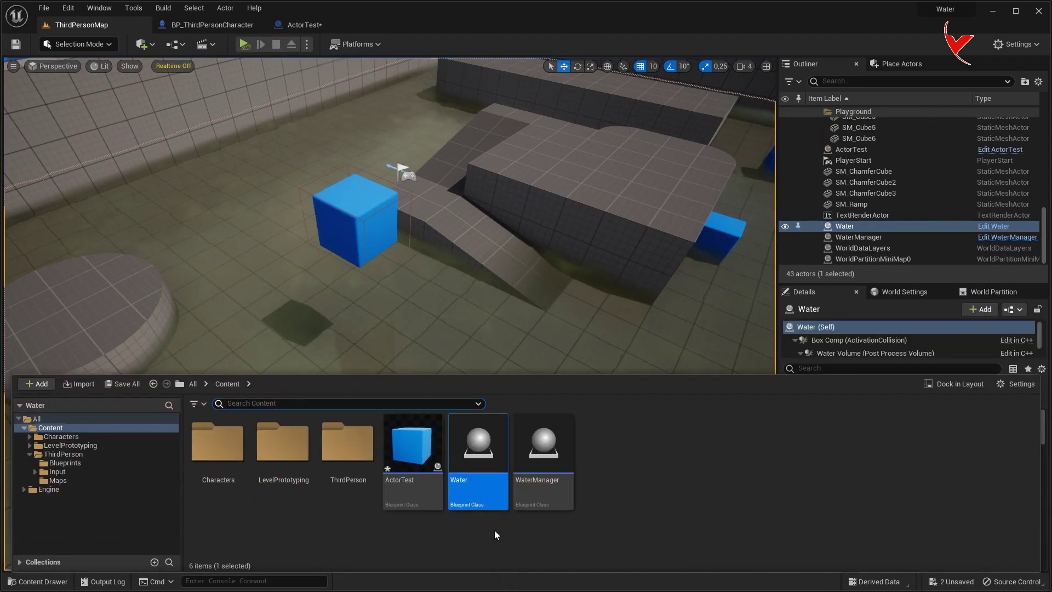
# Duplicate the ActorTest Blueprint as WaterFountain.
pyautogui.click(413, 455)
pyautogui.rightClick(417, 482)
pyautogui.click(455, 270)
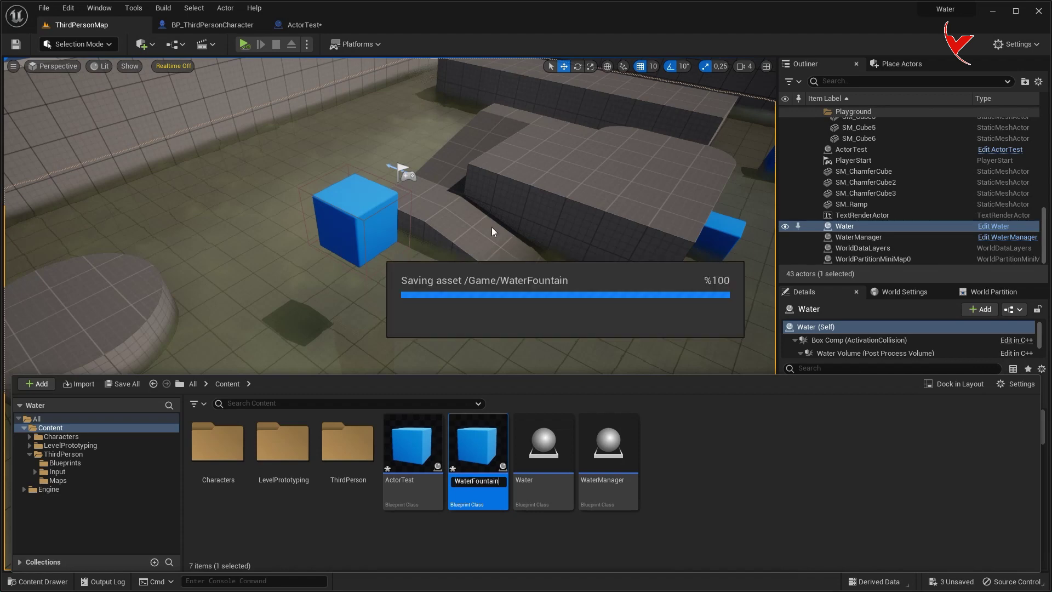
pyautogui.press('Return')
# Delete the copied splash-on-overlap nodes from WaterFountain's event graph.
pyautogui.doubleClick(546, 460)
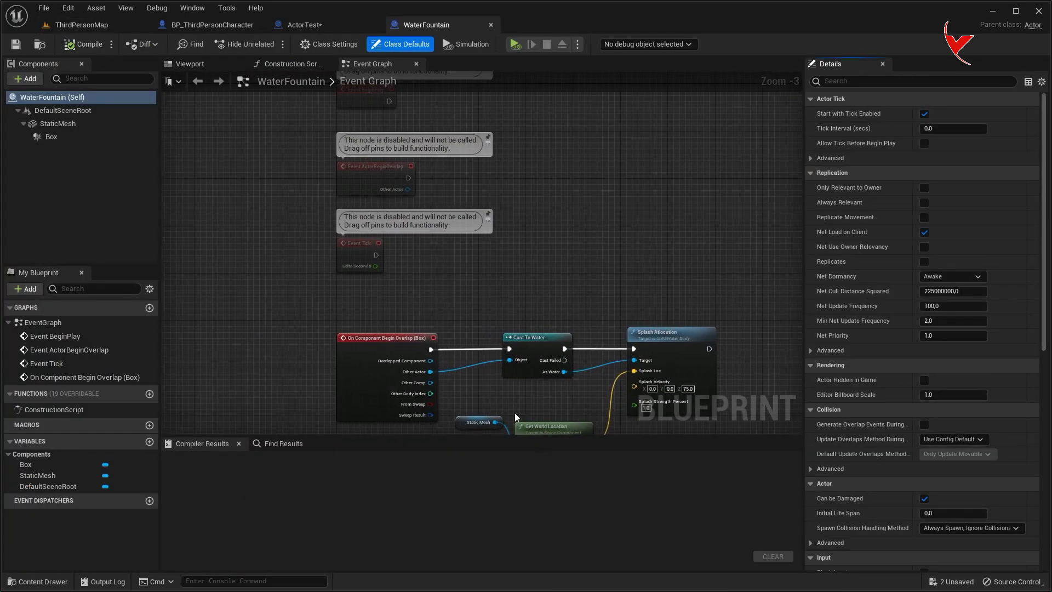
pyautogui.moveTo(529, 431); pyautogui.dragTo(509, 274, button='right')
pyautogui.moveTo(307, 164); pyautogui.dragTo(729, 307)
pyautogui.press('Delete')
pyautogui.moveTo(462, 288)
pyautogui.mouseDown(button='right')
pyautogui.moveTo(421, 313)
pyautogui.moveTo(422, 335)
pyautogui.mouseUp(button='right')
# Place a WaterFountain actor on the ThirdPersonMap floor.
pyautogui.click(129, 27)
pyautogui.hotkey('ctrl', 'space')
pyautogui.moveTo(538, 445)
pyautogui.mouseDown()
pyautogui.moveTo(464, 331)
pyautogui.moveTo(438, 330)
pyautogui.moveTo(514, 344)
pyautogui.mouseUp()
# Scale the WaterFountain to 0.25 × 0.5 × 1.25 and raise it to Z 70.
pyautogui.click(591, 67)
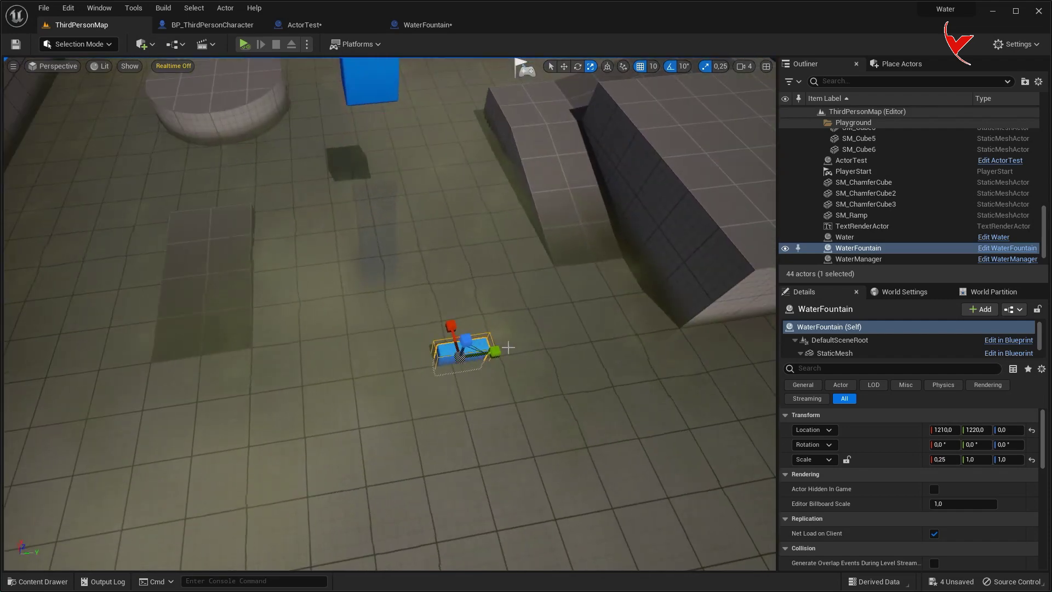
pyautogui.click(564, 67)
pyautogui.press('f')
pyautogui.moveTo(505, 195); pyautogui.dragTo(505, 164)
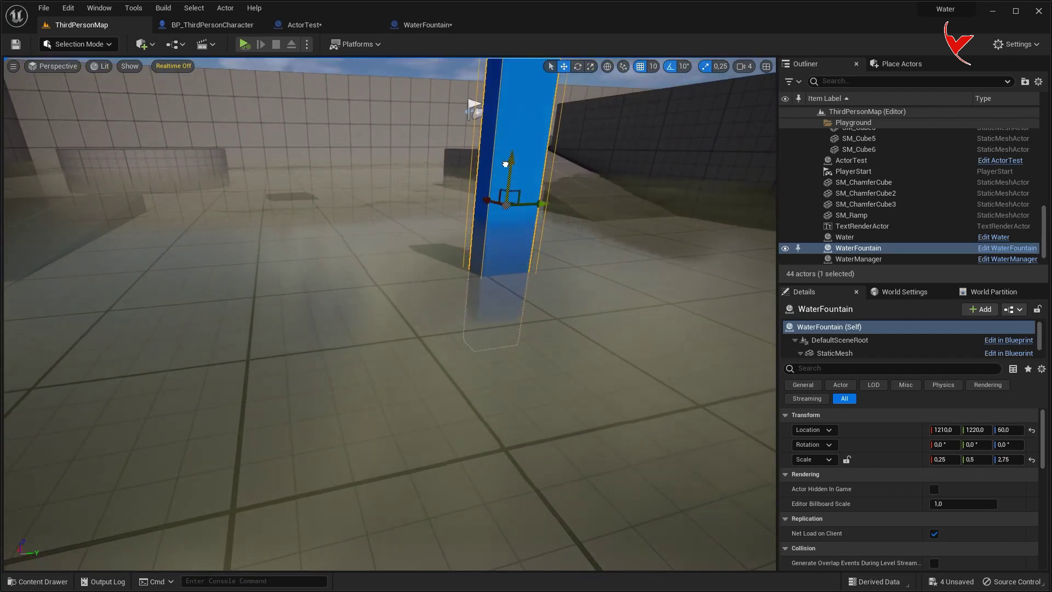
pyautogui.moveTo(504, 177)
pyautogui.mouseDown()
pyautogui.moveTo(504, 230)
pyautogui.moveTo(503, 181)
pyautogui.mouseUp()
pyautogui.click(564, 66)
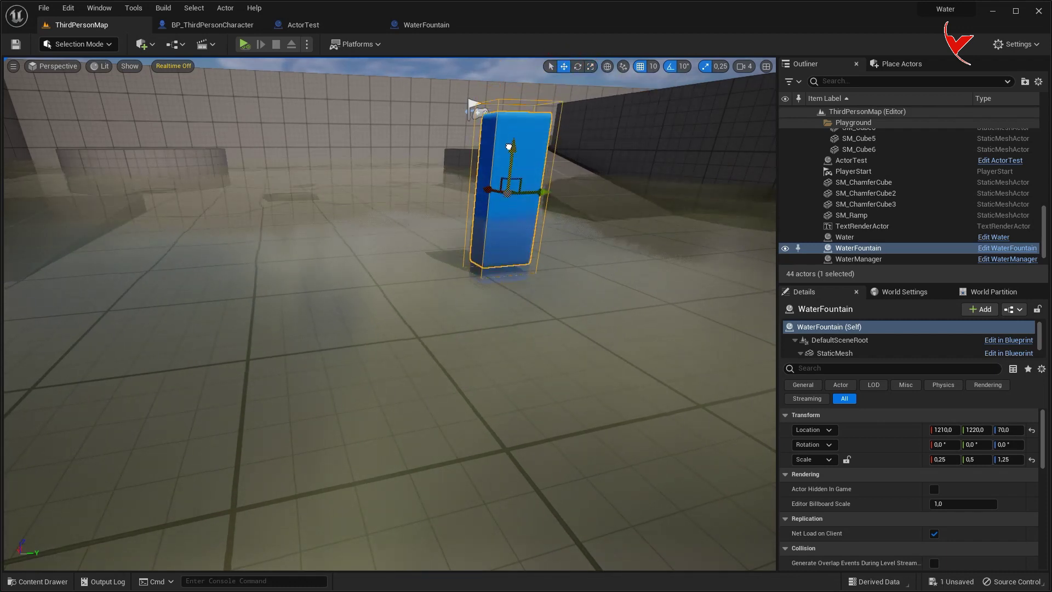
pyautogui.click(416, 26)
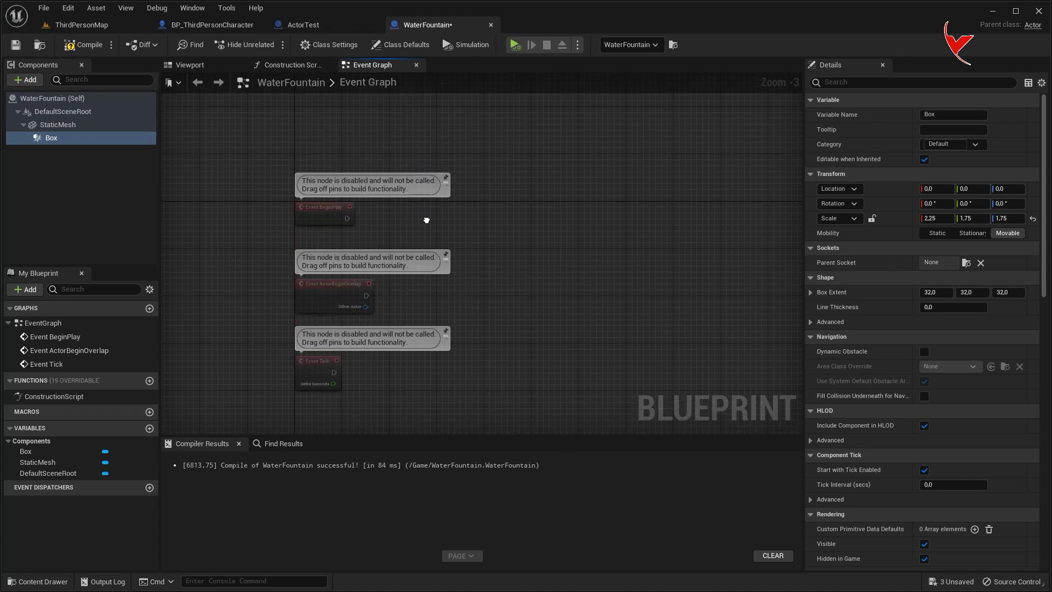
# Add a Get Actor Of Class node after BeginPlay with its class set to Water.
pyautogui.scroll(1, 346, 228)
pyautogui.moveTo(341, 233); pyautogui.dragTo(397, 237)
pyautogui.write('get actor of class')
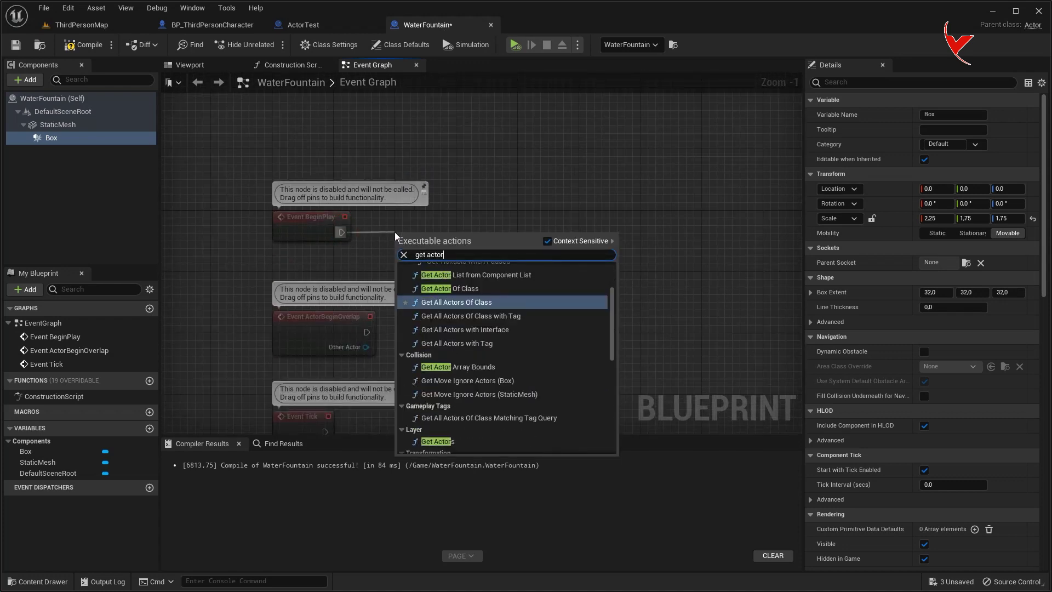
pyautogui.click(461, 318)
pyautogui.moveTo(452, 236); pyautogui.dragTo(474, 221)
pyautogui.click(484, 255)
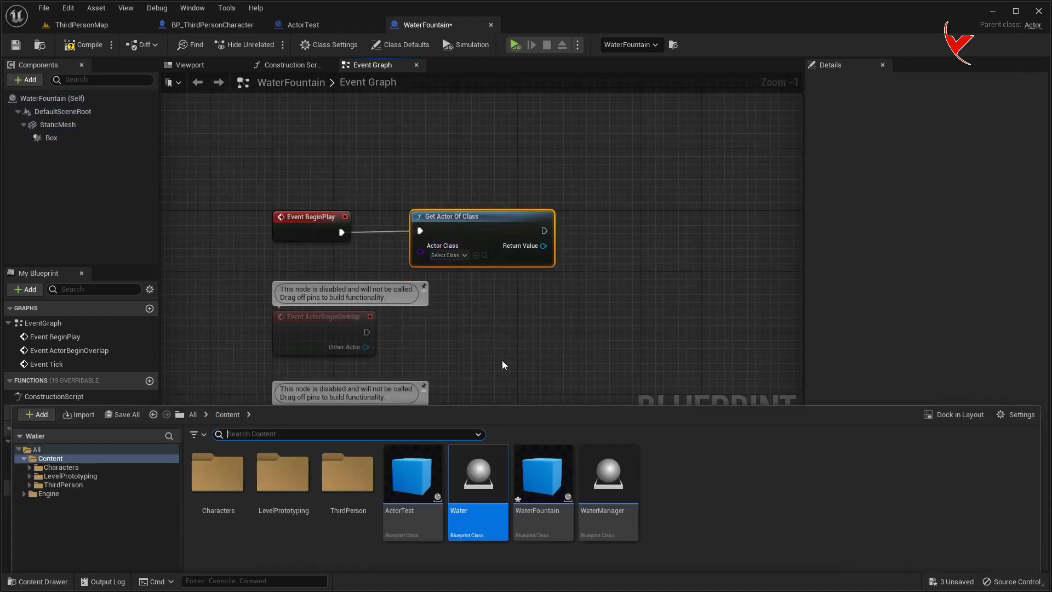
pyautogui.click(476, 256)
# Promote the Return Value to a new variable named WaterComponent.
pyautogui.rightClick(531, 245)
pyautogui.click(571, 273)
pyautogui.write('WaterCompon')
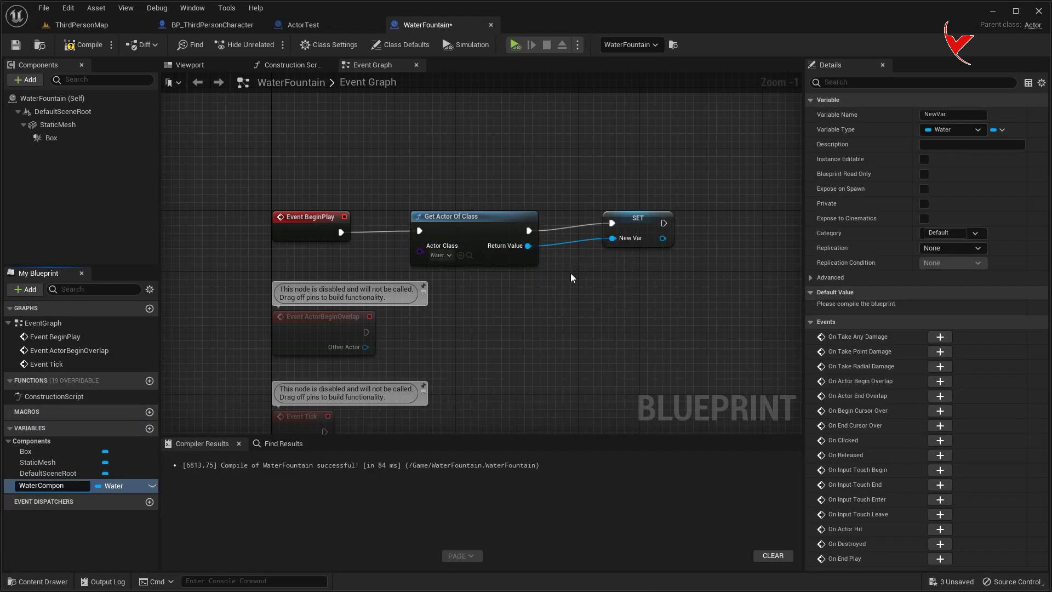
pyautogui.write('ent')
pyautogui.press('Return')
pyautogui.click(635, 241)
pyautogui.moveTo(421, 313); pyautogui.dragTo(407, 146, button='right')
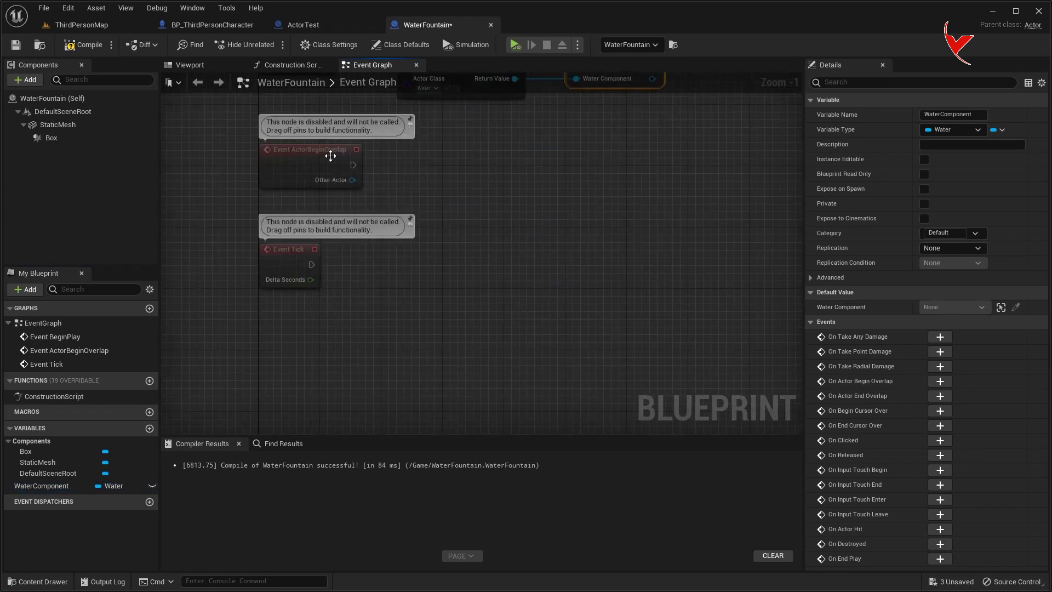
# Delete ActorBeginOverlap and wire Event Tick to a Splash Atlocation on WaterComponent.
pyautogui.moveTo(407, 145); pyautogui.dragTo(258, 213)
pyautogui.press('Delete')
pyautogui.moveTo(468, 181); pyautogui.dragTo(439, 247, button='right')
pyautogui.moveTo(42, 472)
pyautogui.mouseDown()
pyautogui.moveTo(256, 390)
pyautogui.moveTo(398, 295)
pyautogui.mouseUp()
pyautogui.write('splash')
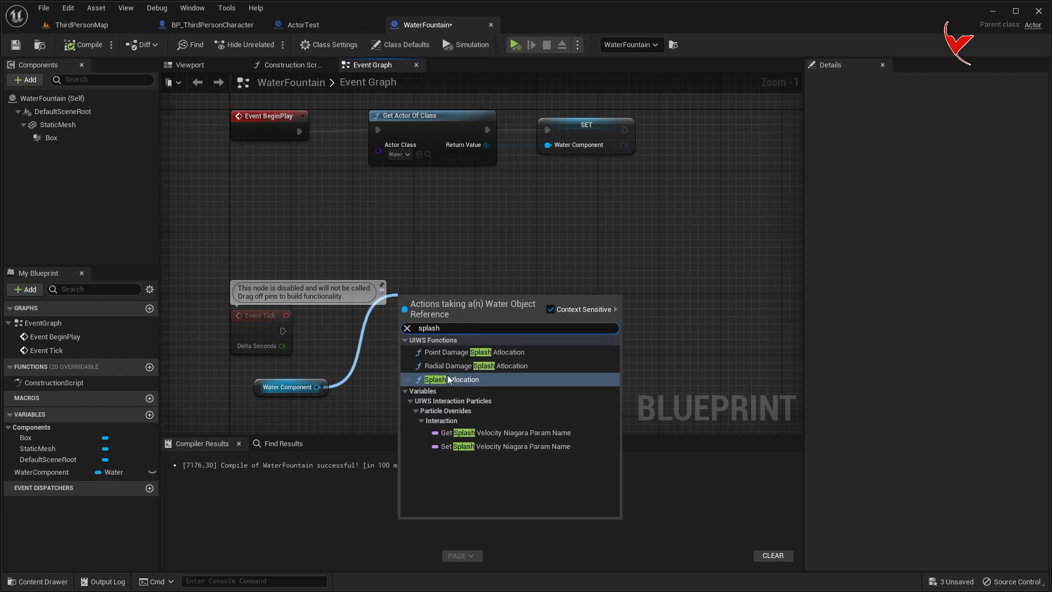
pyautogui.click(450, 379)
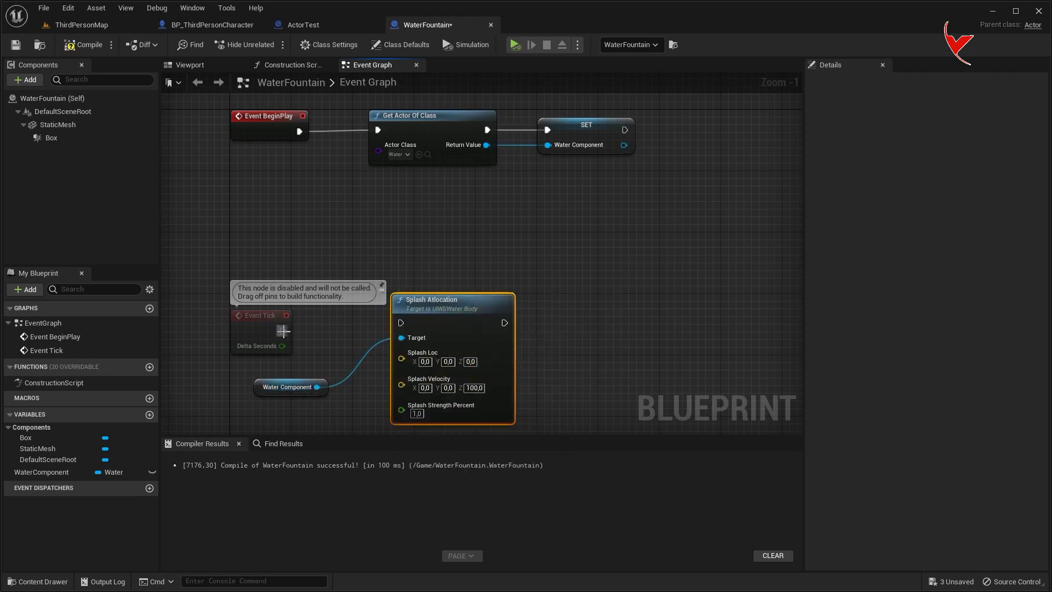
pyautogui.moveTo(399, 328); pyautogui.dragTo(401, 323)
pyautogui.moveTo(400, 325); pyautogui.dragTo(415, 180, button='right')
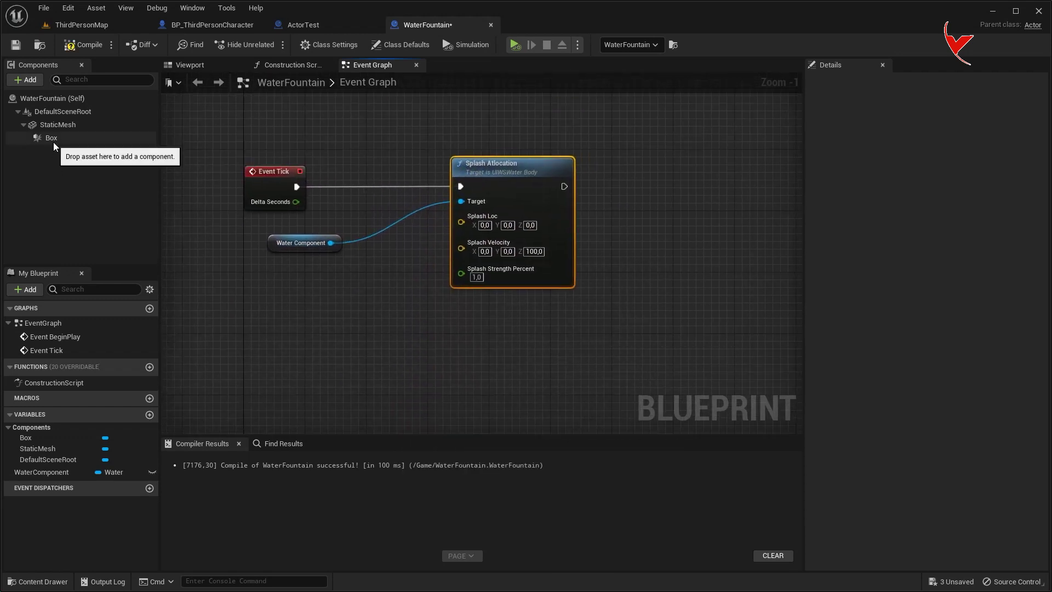
# Feed the Box component's Get World Location into Splash Loc.
pyautogui.click(51, 138)
pyautogui.moveTo(304, 289); pyautogui.dragTo(342, 291)
pyautogui.write('get wo')
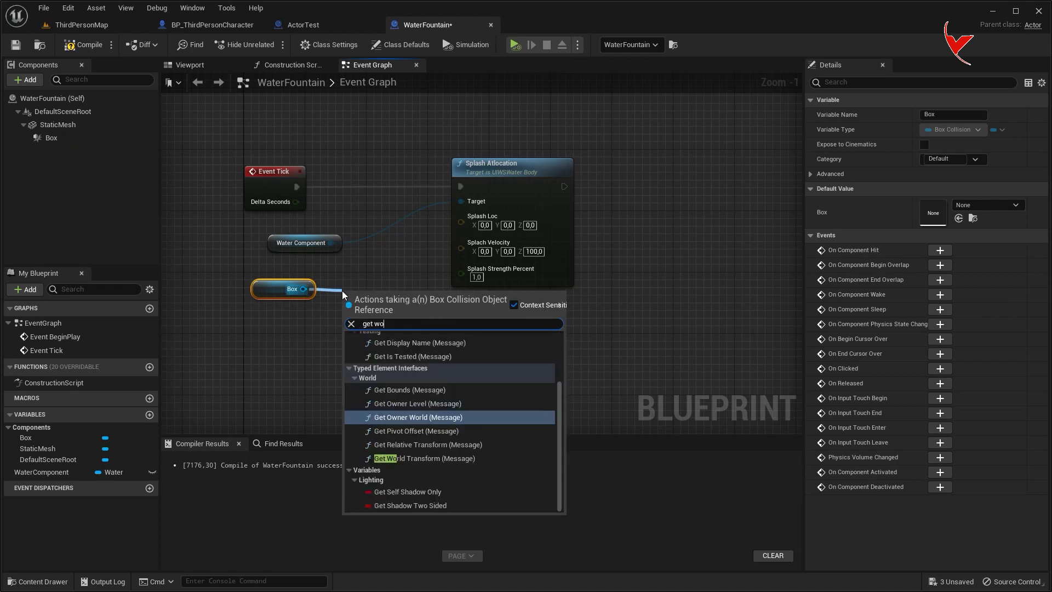
pyautogui.write('rld loca')
pyautogui.click(398, 348)
pyautogui.moveTo(390, 296)
pyautogui.mouseDown()
pyautogui.moveTo(321, 296)
pyautogui.moveTo(441, 244)
pyautogui.moveTo(459, 224)
pyautogui.mouseUp()
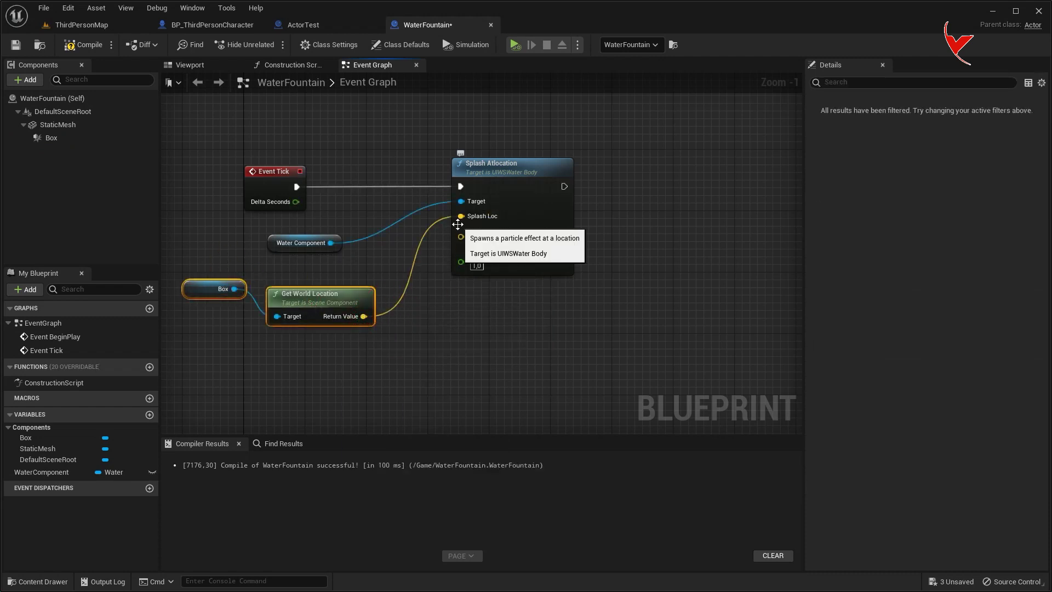
pyautogui.click(82, 25)
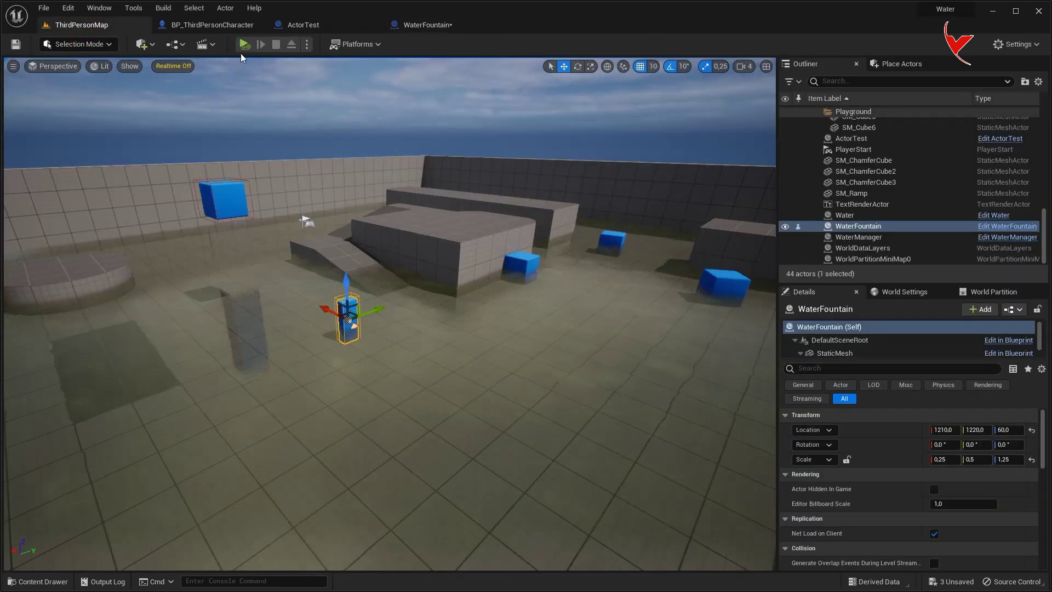
# Play-test the level twice to watch the fountain's current splash.
pyautogui.click(243, 45)
pyautogui.moveTo(301, 165); pyautogui.dragTo(301, 164, button='right')
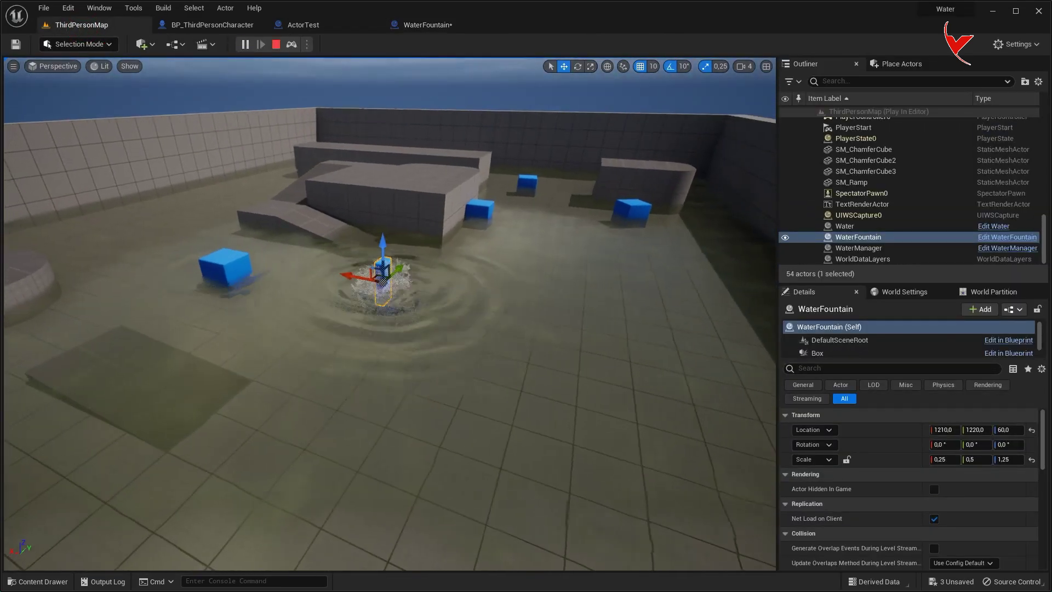
pyautogui.click(276, 45)
pyautogui.click(406, 25)
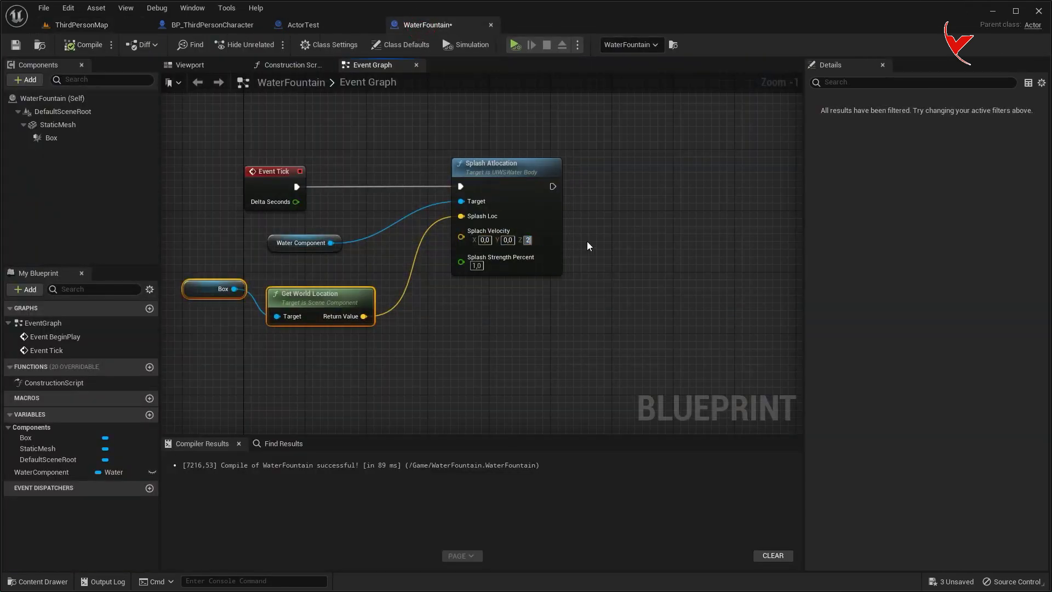
pyautogui.click(82, 25)
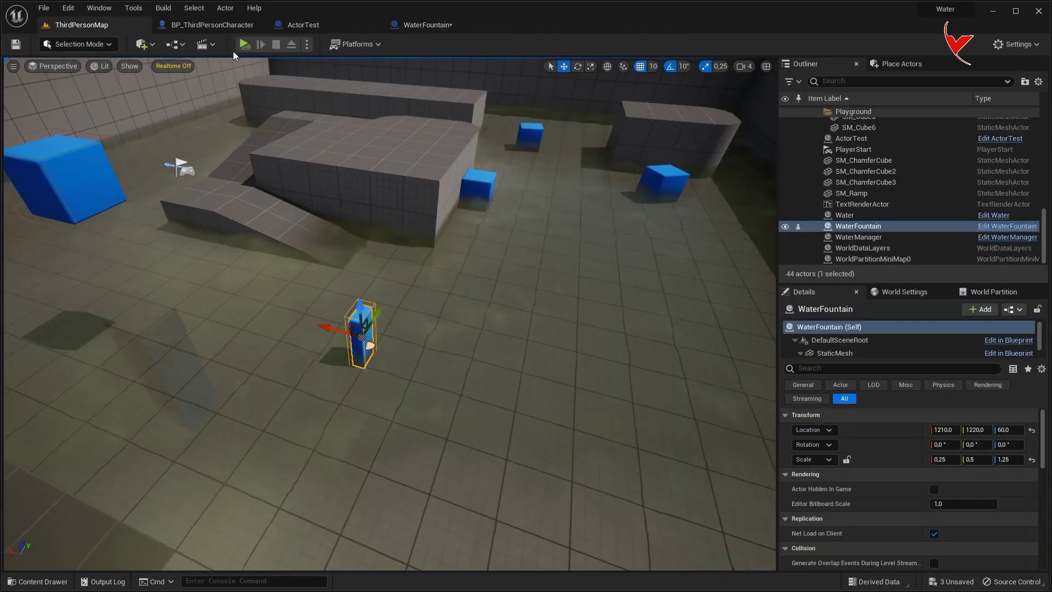
pyautogui.click(245, 44)
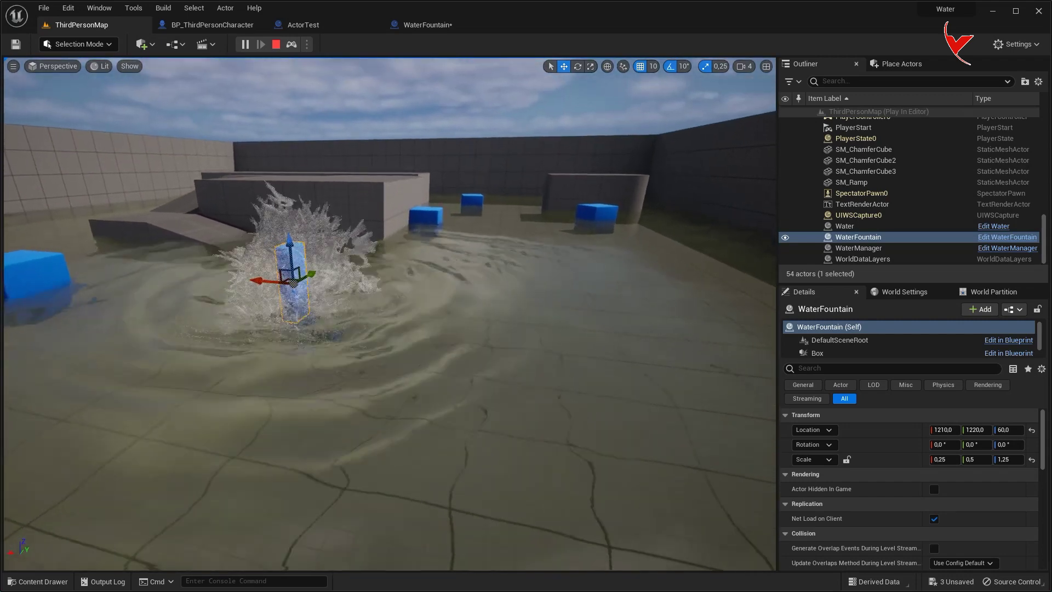
pyautogui.click(276, 45)
# Set the fountain's Splash Velocity Z to 1000, compile, and play-test the higher spray.
pyautogui.click(415, 25)
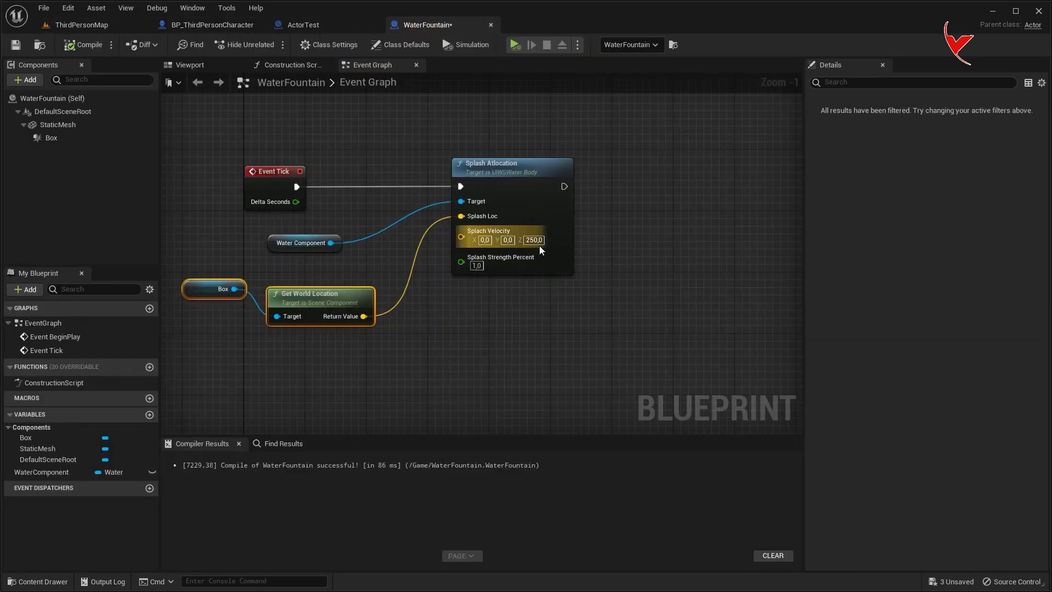
pyautogui.write('1000')
pyautogui.click(543, 240)
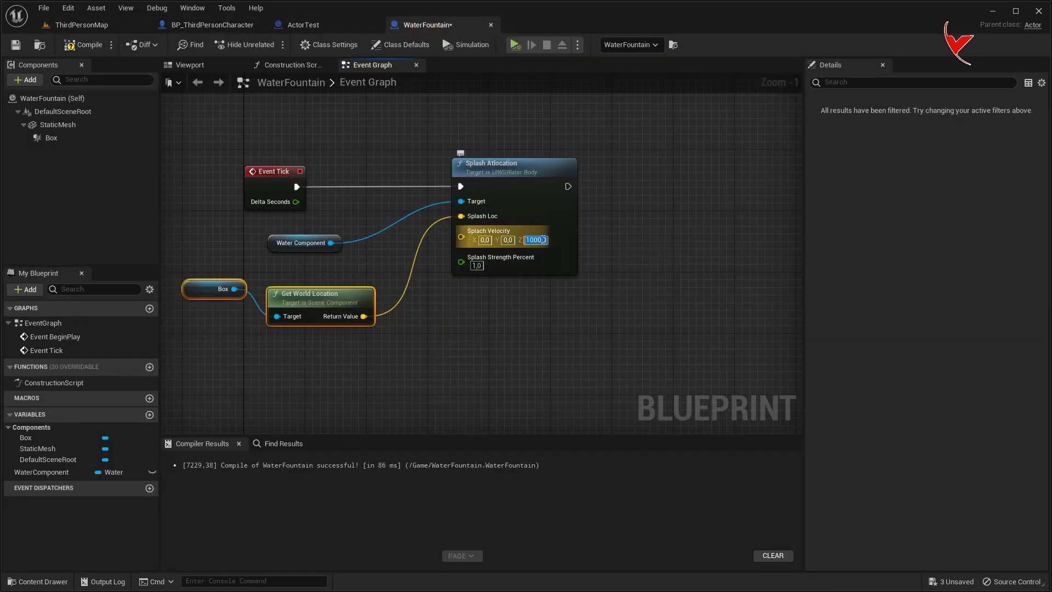
pyautogui.click(95, 51)
pyautogui.click(515, 44)
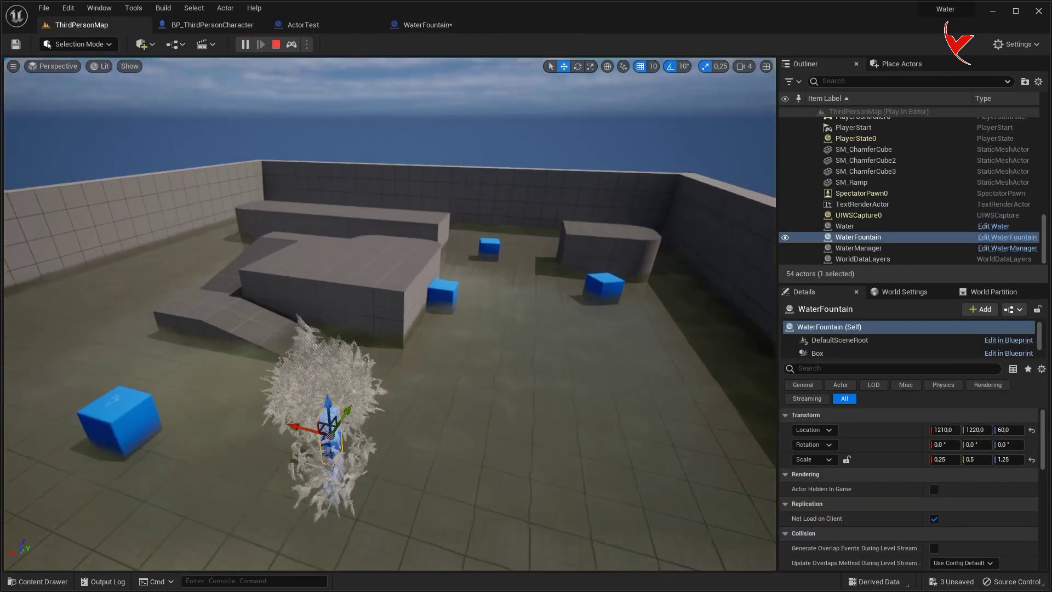
pyautogui.moveTo(421, 220); pyautogui.dragTo(420, 220, button='right')
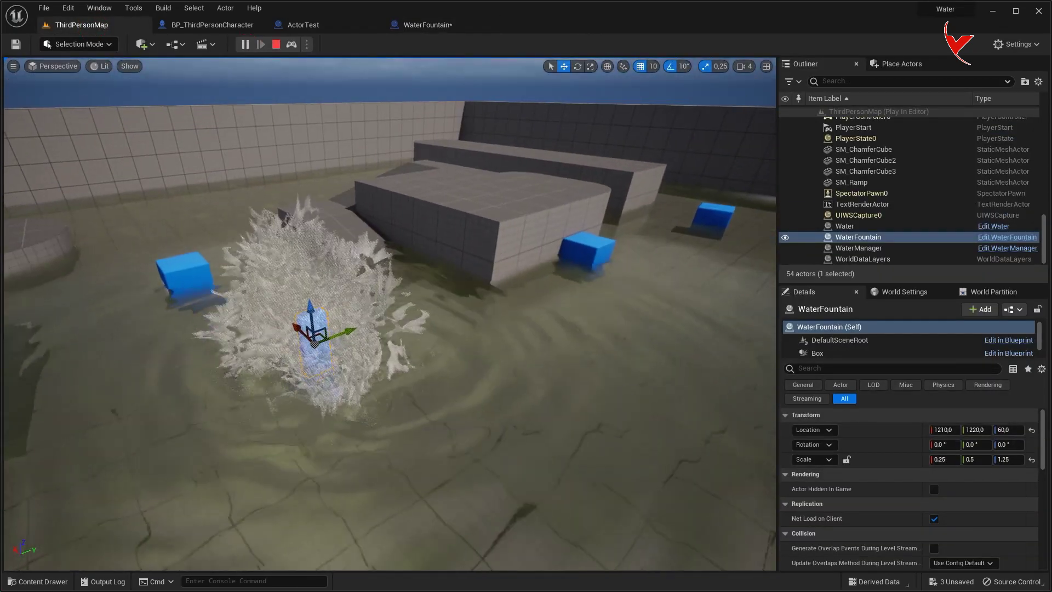
pyautogui.press('Escape')
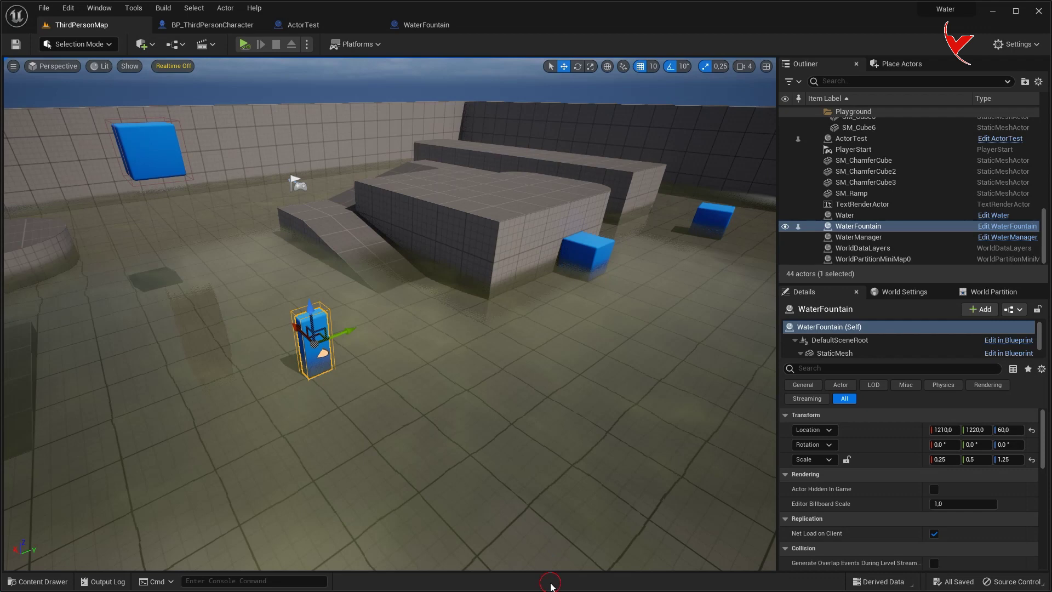
# Duplicate WaterFountain as WaterFountain1 and place one on the floor.
pyautogui.hotkey('ctrl', 'space')
pyautogui.rightClick(552, 484)
pyautogui.click(613, 283)
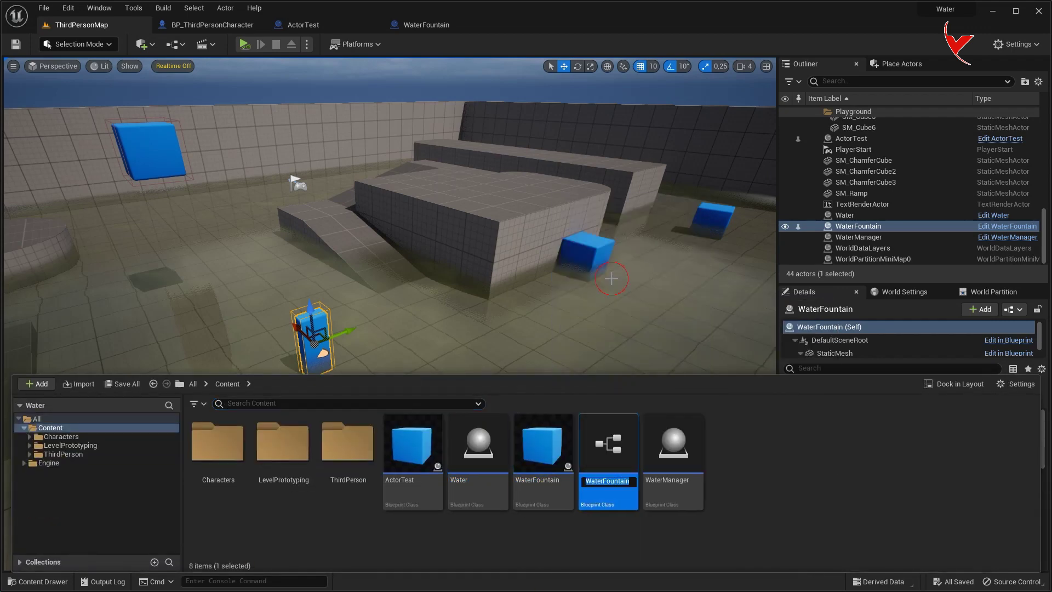
pyautogui.moveTo(416, 274); pyautogui.dragTo(417, 274, button='right')
pyautogui.hotkey('ctrl', 'space')
pyautogui.moveTo(606, 510)
pyautogui.mouseDown()
pyautogui.moveTo(470, 356)
pyautogui.moveTo(479, 333)
pyautogui.mouseUp()
# Give WaterFountain1 splash velocity X 500 and Z 500, then simulate both fountains.
pyautogui.click(1011, 249)
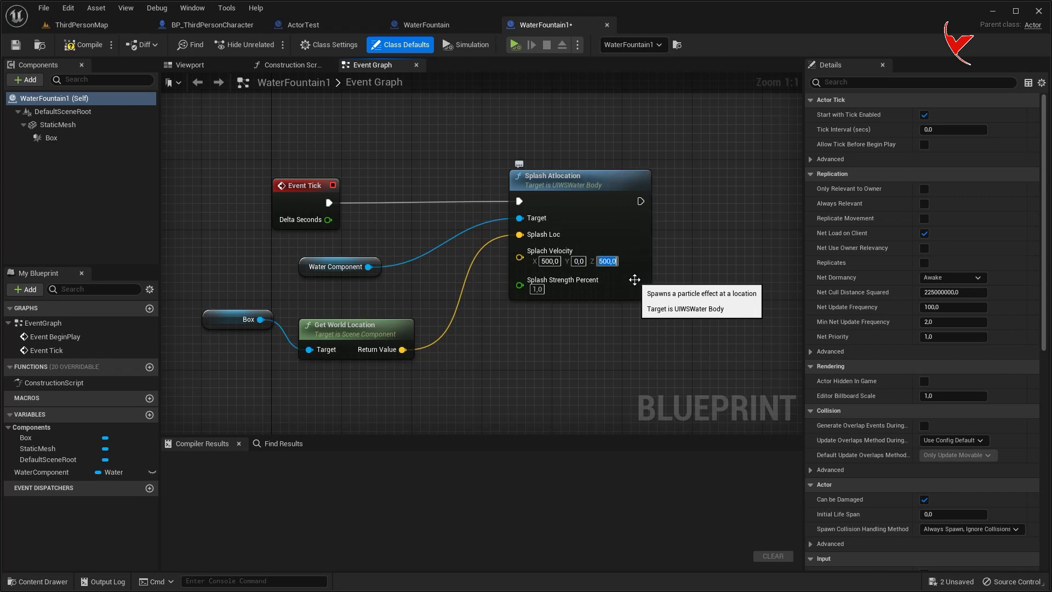
pyautogui.click(82, 24)
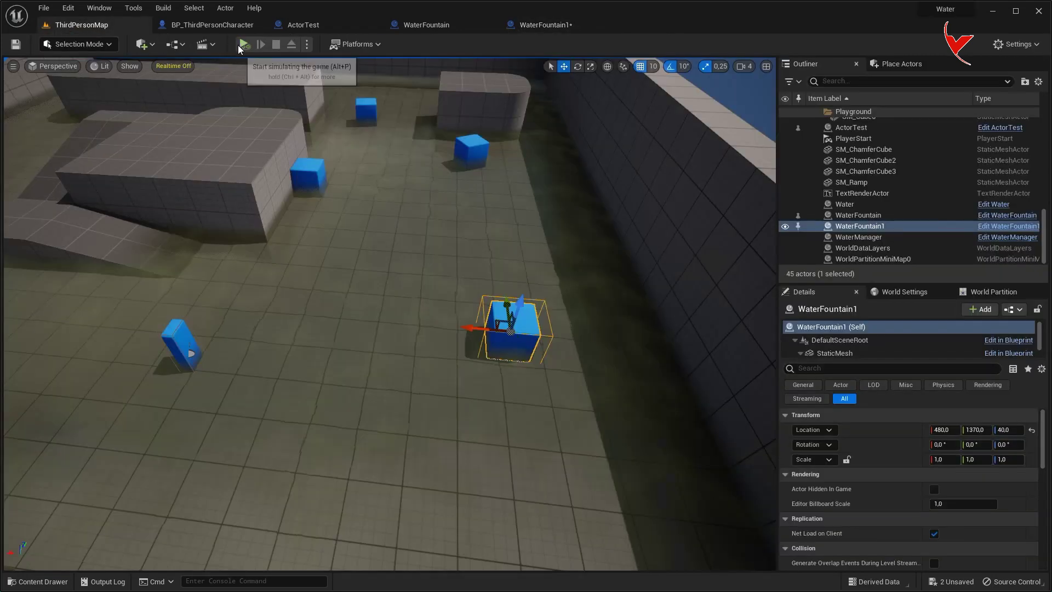
pyautogui.click(242, 46)
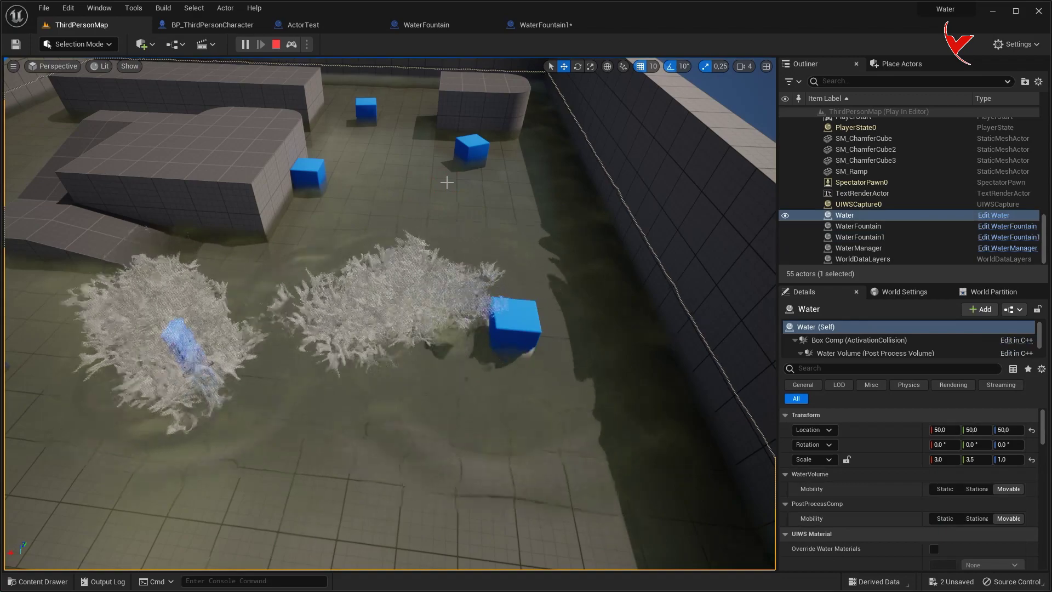
pyautogui.moveTo(447, 182)
pyautogui.mouseDown(button='right')
pyautogui.moveTo(447, 164)
pyautogui.moveTo(322, 114)
pyautogui.mouseUp(button='right')
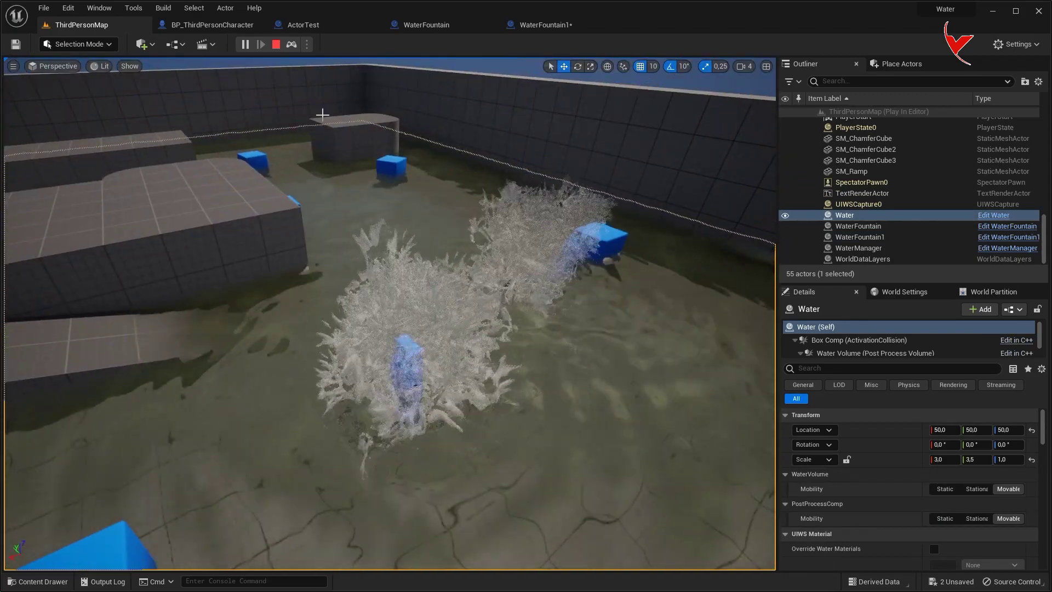
pyautogui.click(275, 44)
pyautogui.hotkey('ctrl', 'space')
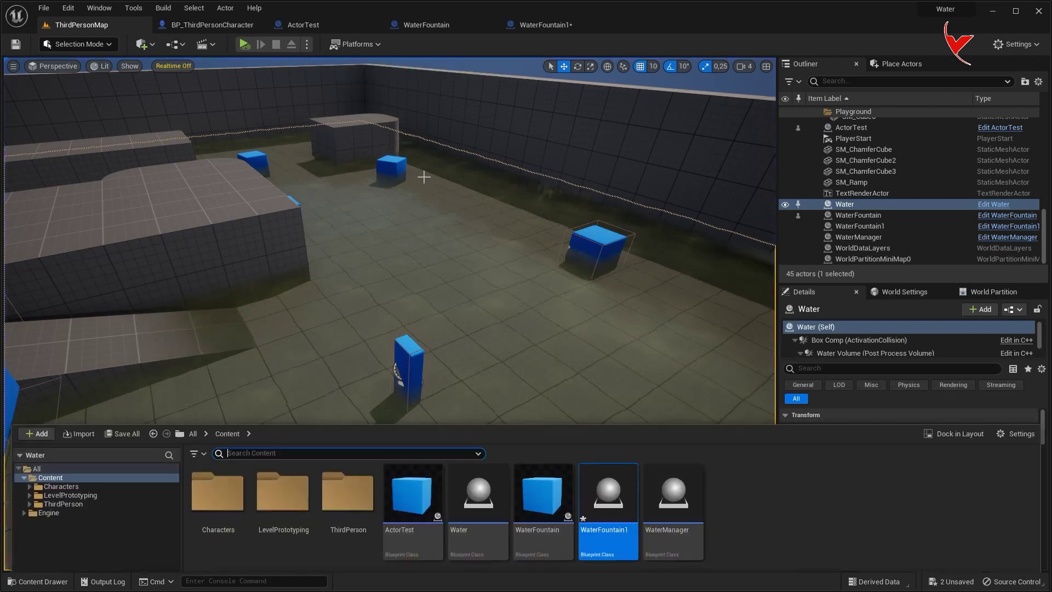
# Duplicate WaterFountain1 as WaterFountain2 and delete its Splash Atlocation node.
pyautogui.rightClick(613, 454)
pyautogui.click(661, 277)
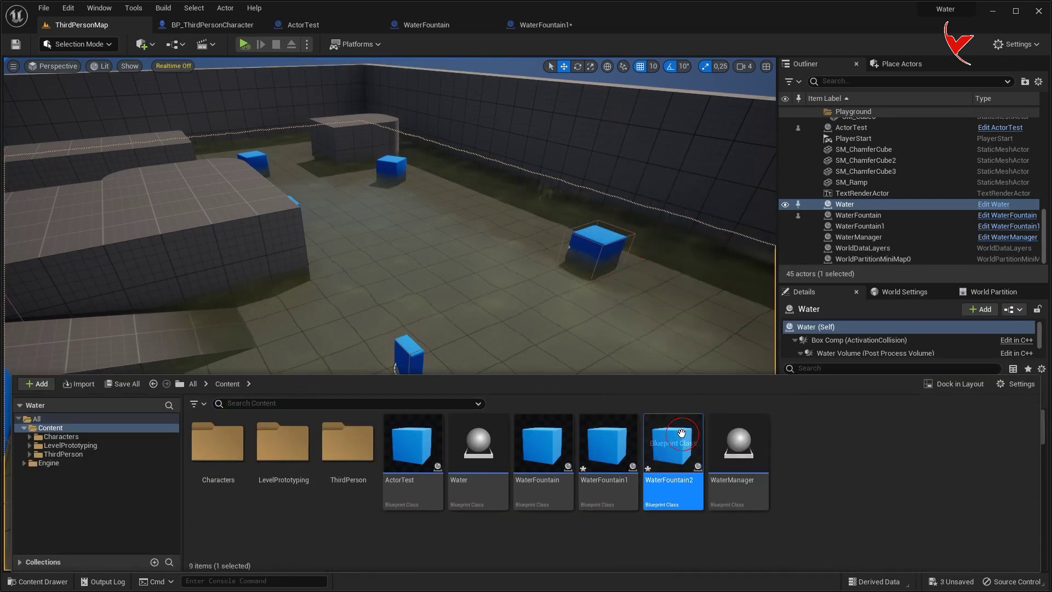
pyautogui.doubleClick(681, 434)
pyautogui.scroll(-2, 470, 285)
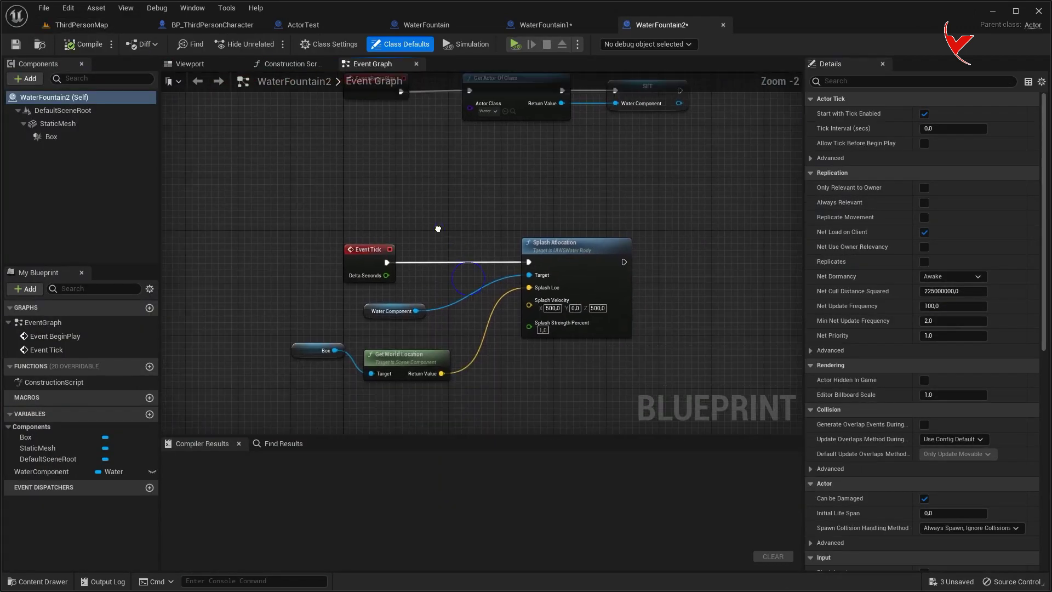
pyautogui.click(568, 244)
pyautogui.press('Delete')
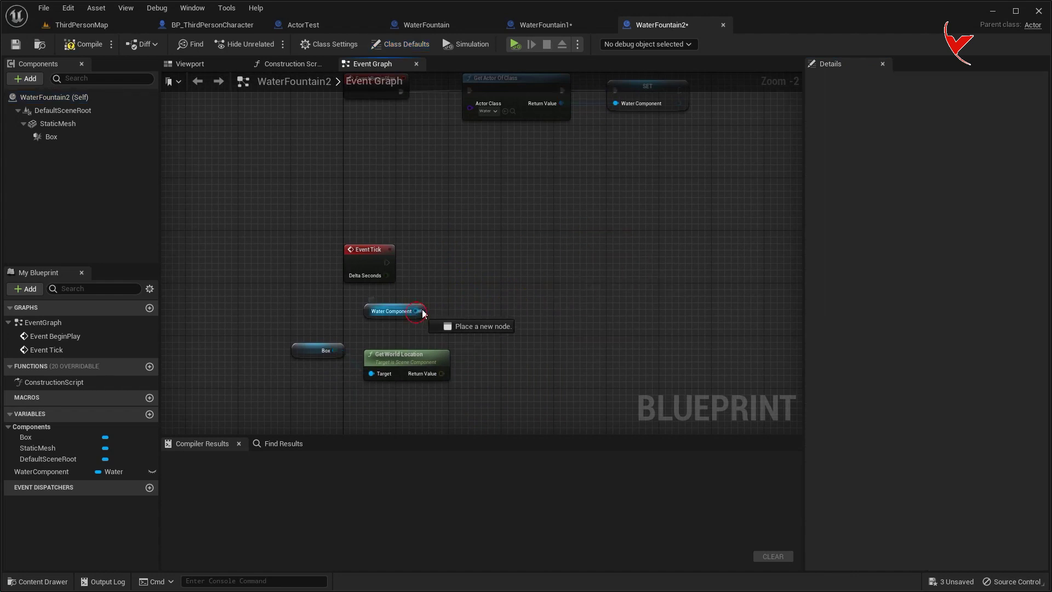
# Add Apply Force at Location at the Box's location, strength 1.0, size 100, and compile.
pyautogui.moveTo(424, 314); pyautogui.dragTo(501, 274)
pyautogui.write('apply')
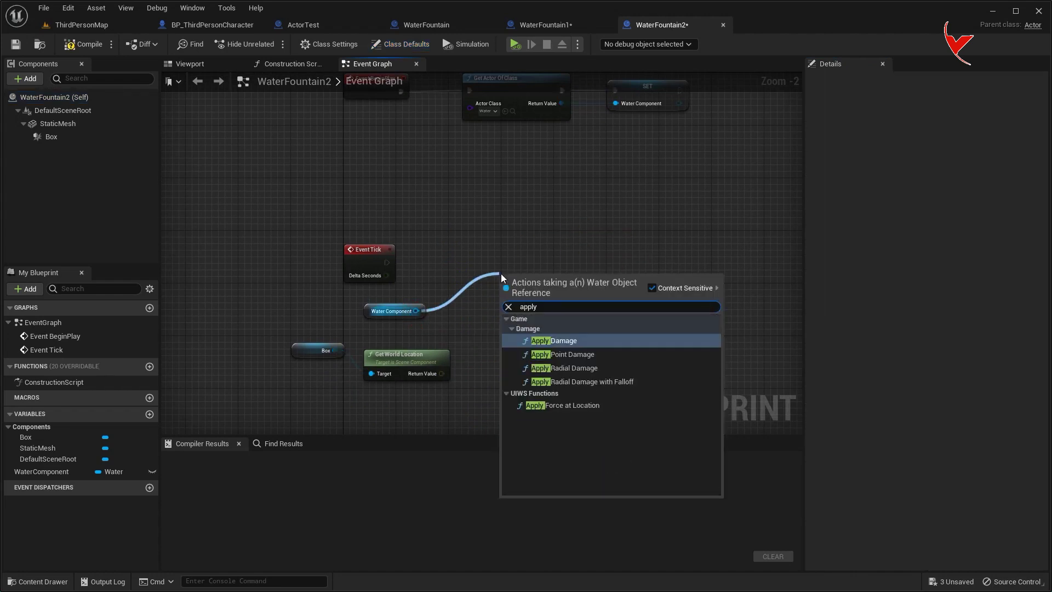
pyautogui.click(580, 403)
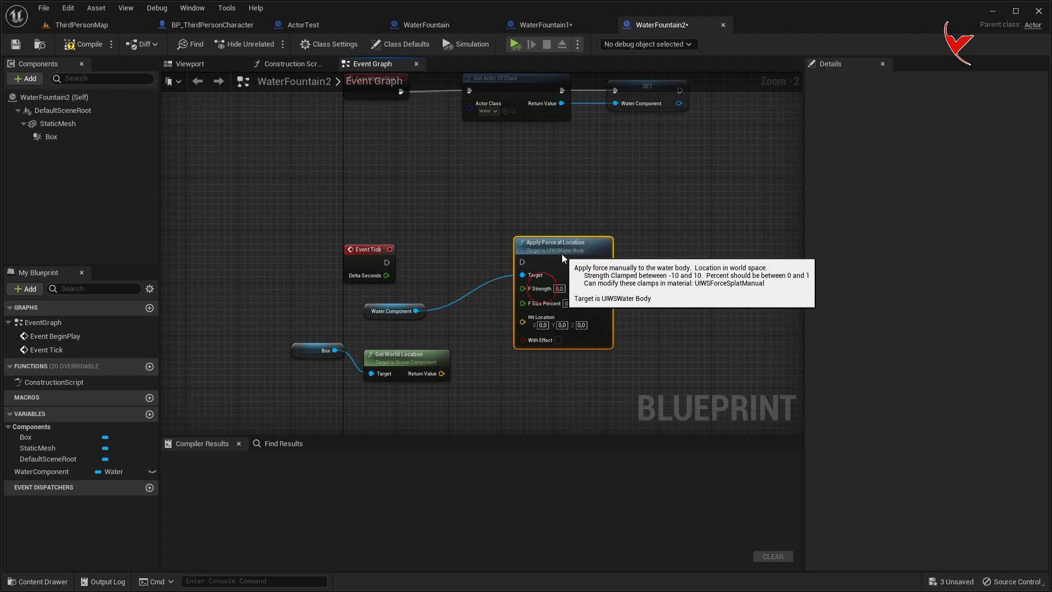
pyautogui.scroll(2, 383, 260)
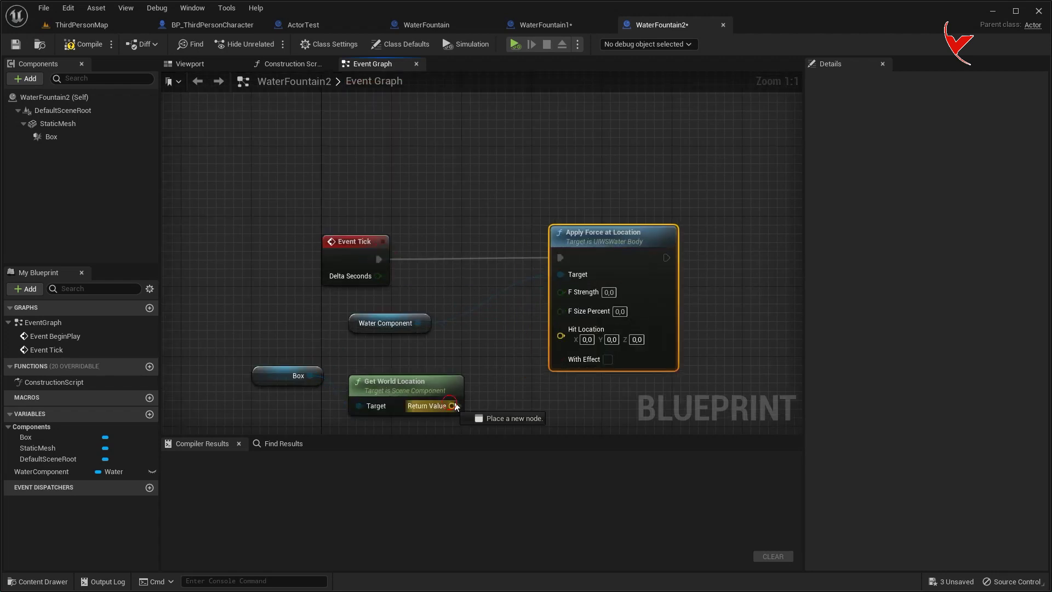
pyautogui.moveTo(455, 406); pyautogui.dragTo(561, 335)
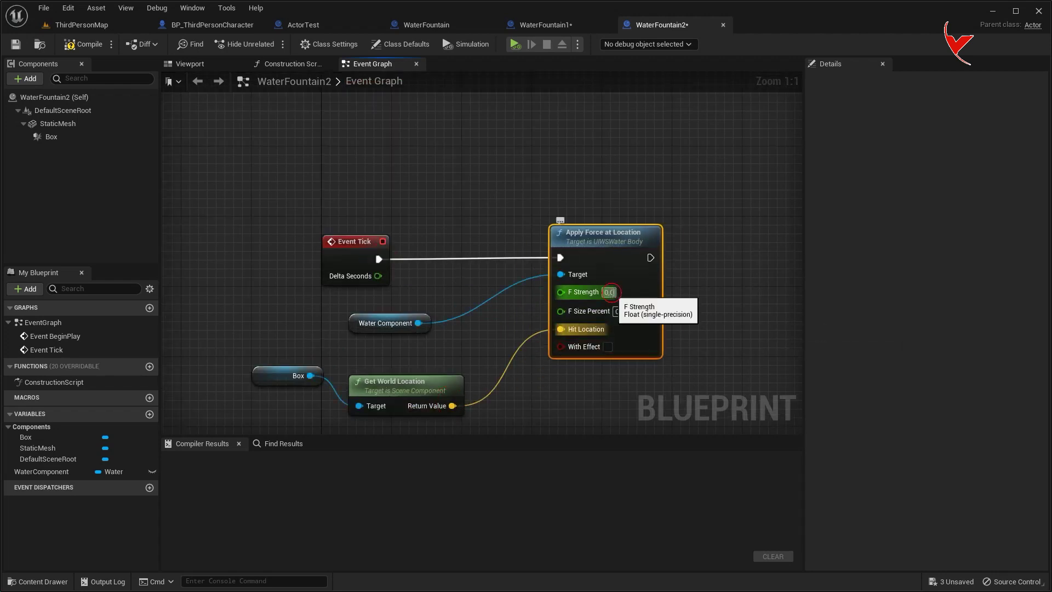
pyautogui.click(620, 311)
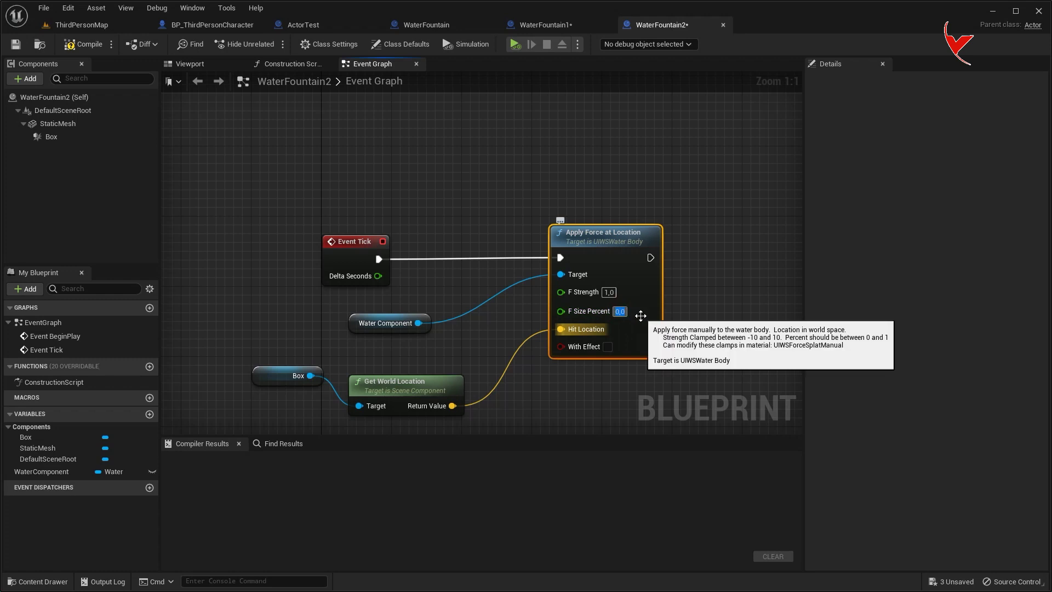
pyautogui.write('100')
pyautogui.moveTo(544, 229); pyautogui.dragTo(528, 153, button='right')
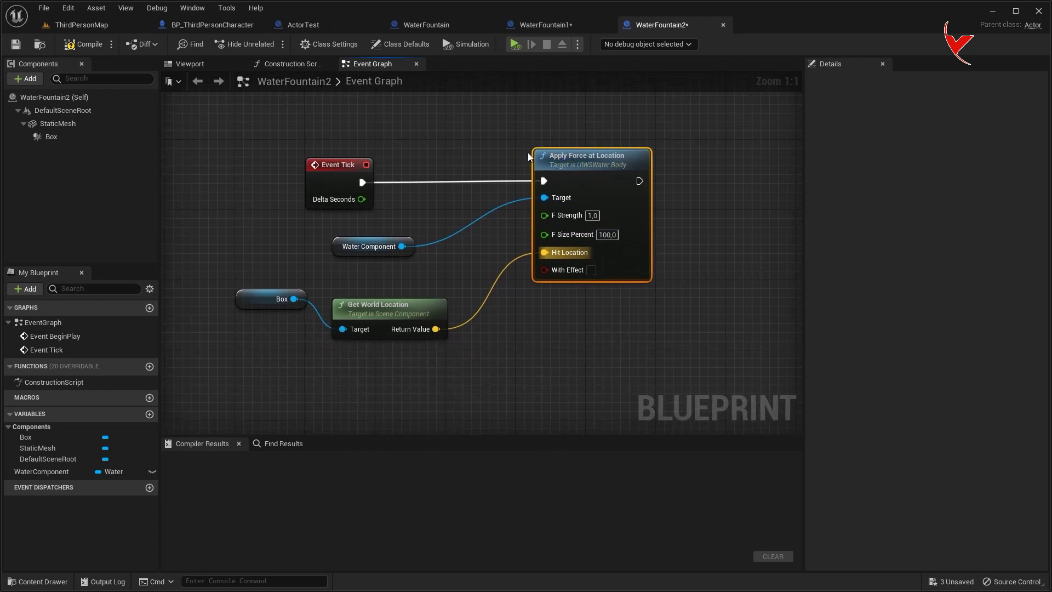
pyautogui.click(92, 48)
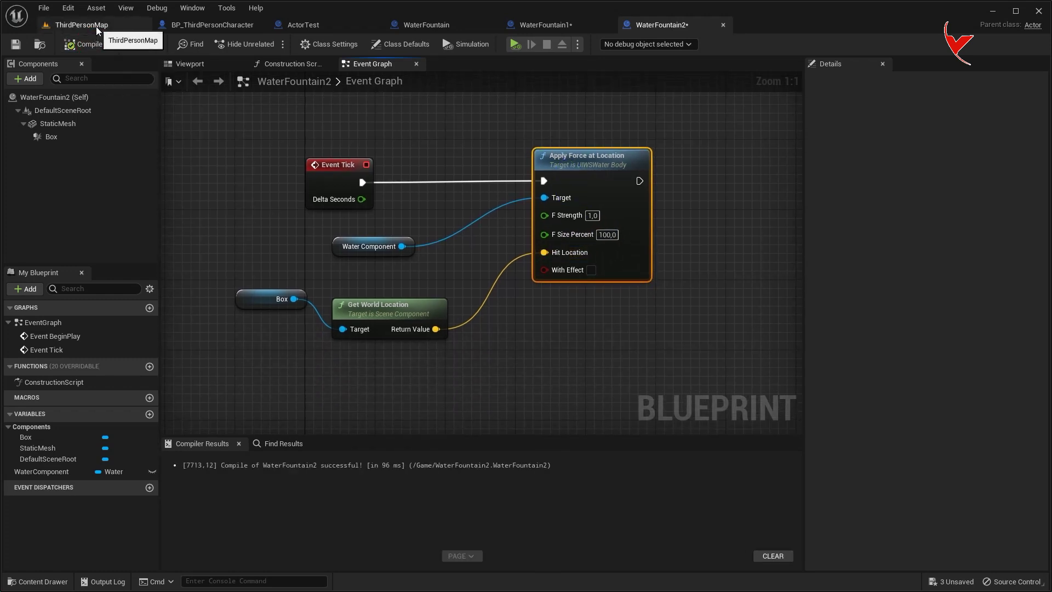
# Place a WaterFountain2 actor in the level and delete the blue cube beside it.
pyautogui.click(96, 26)
pyautogui.hotkey('ctrl', 'space')
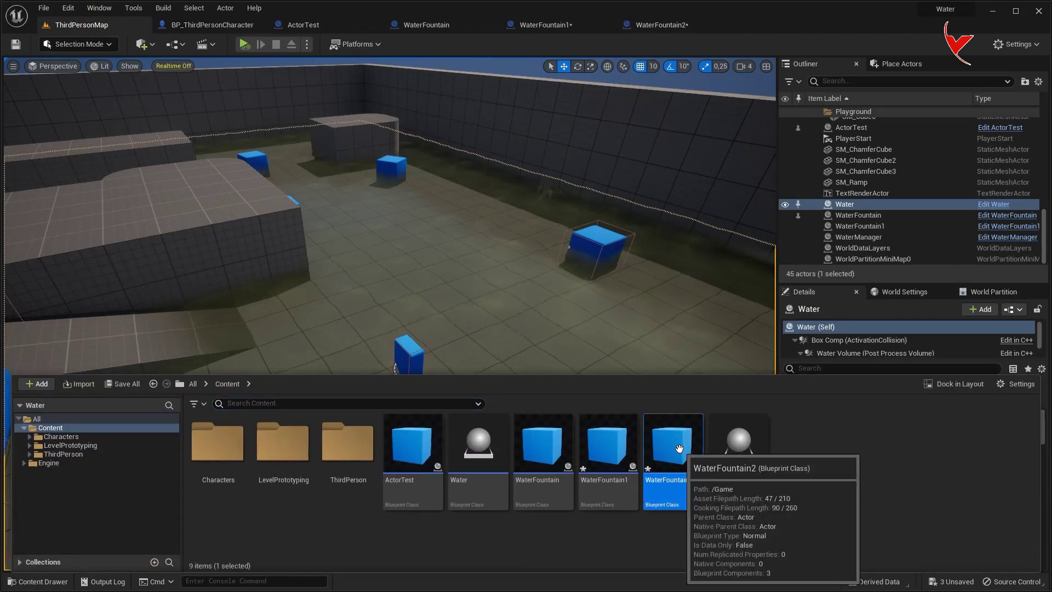
pyautogui.moveTo(681, 449); pyautogui.dragTo(353, 177)
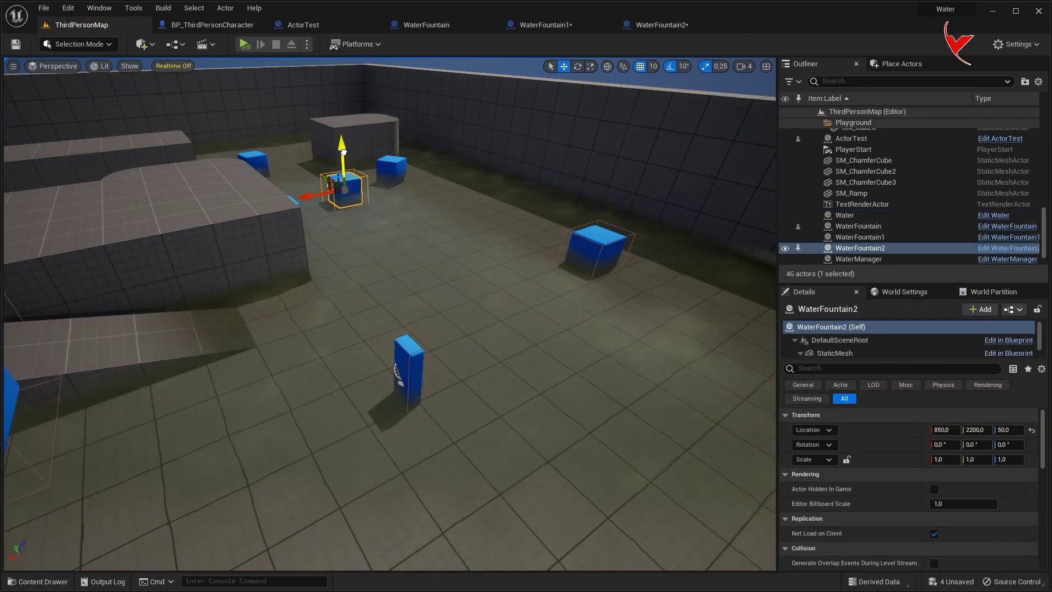
pyautogui.press('f')
pyautogui.keyDown('alt'); pyautogui.moveTo(343, 152); pyautogui.dragTo(366, 106); pyautogui.keyUp('alt')
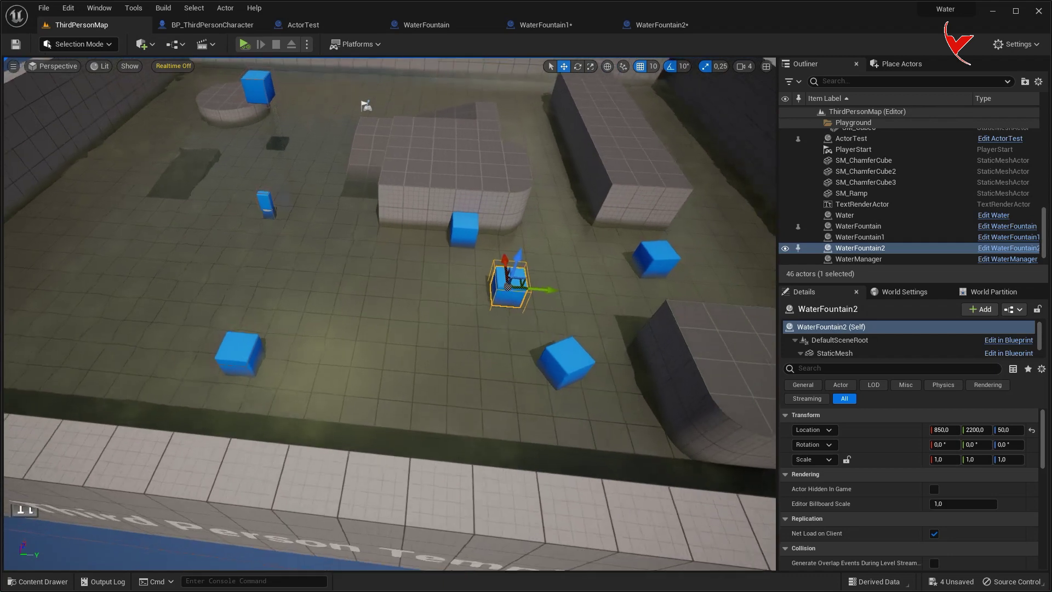
pyautogui.click(567, 361)
pyautogui.press('Delete')
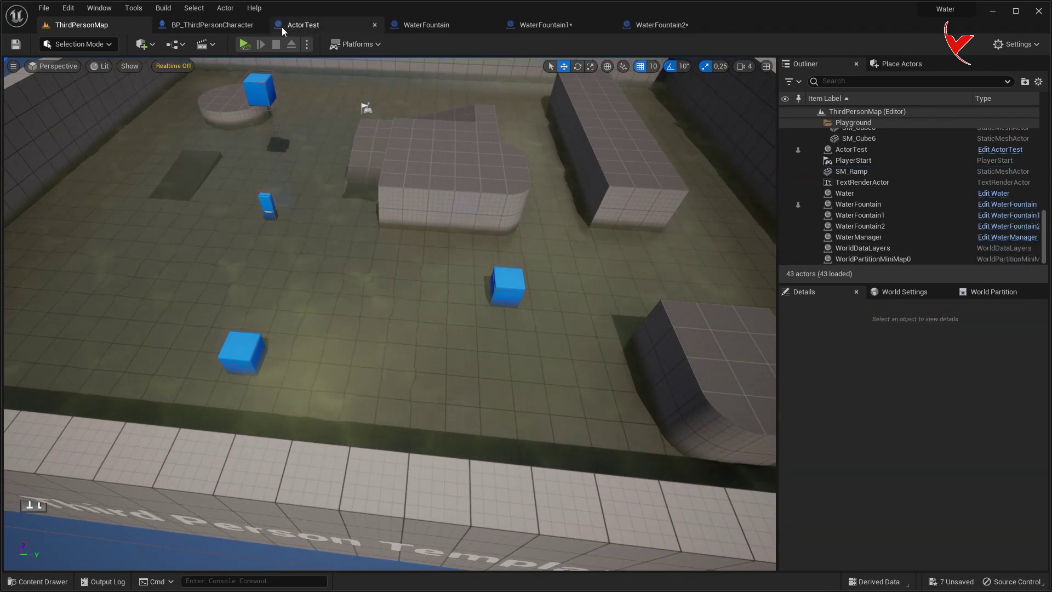
# Play-test the fountains rippling the centre cube's water, then reopen the WaterFountain2 blueprint.
pyautogui.click(244, 44)
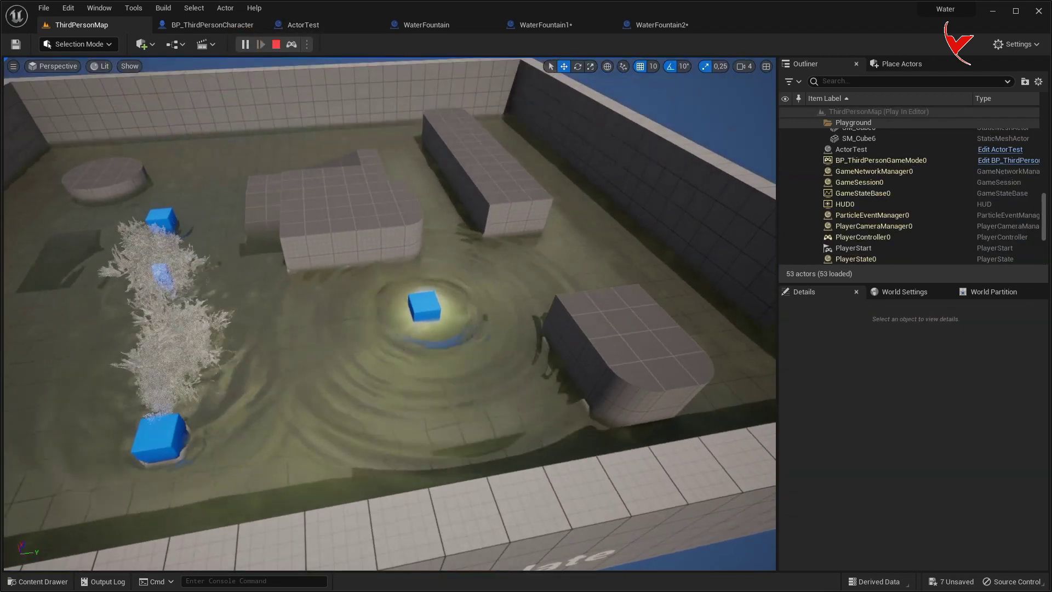
pyautogui.moveTo(389, 313)
pyautogui.mouseDown(button='right')
pyautogui.moveTo(416, 307)
pyautogui.moveTo(416, 340)
pyautogui.moveTo(417, 307)
pyautogui.mouseUp(button='right')
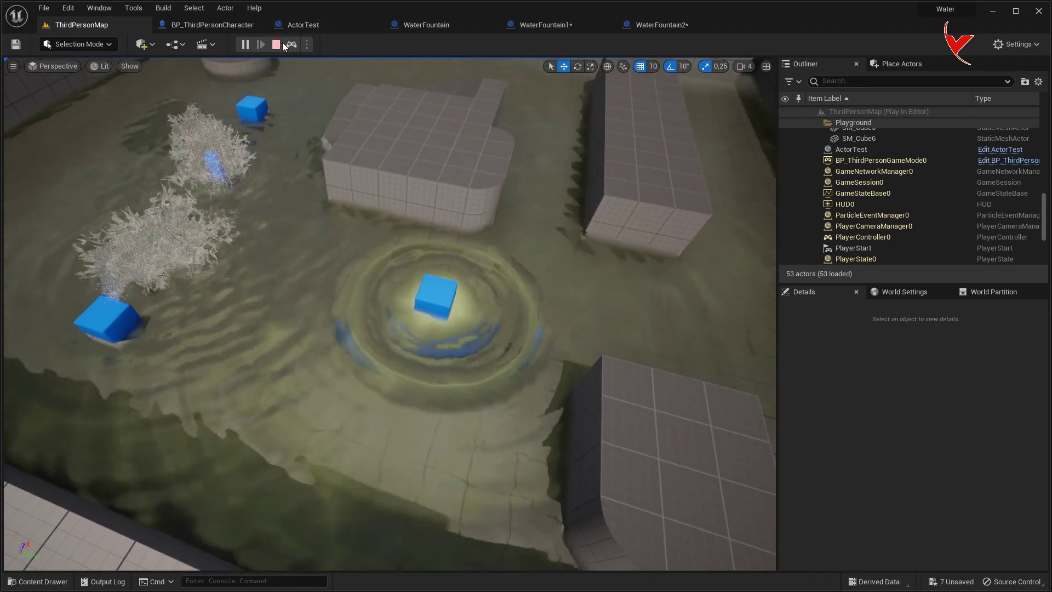
pyautogui.click(277, 44)
pyautogui.click(672, 30)
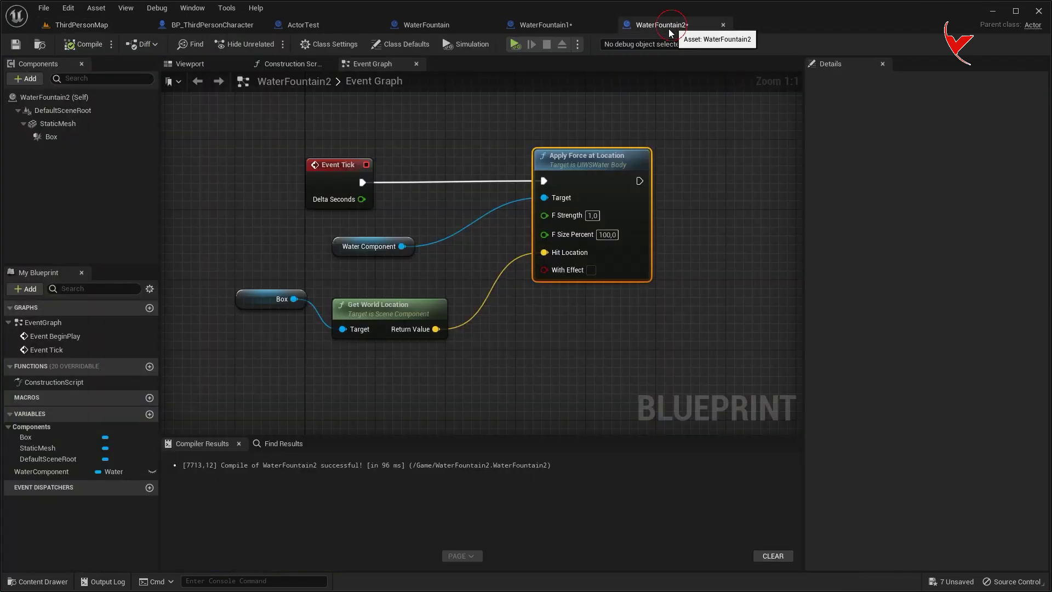
# Add a Rotating Movement component to WaterFountain2.
pyautogui.click(25, 81)
pyautogui.write('rotating')
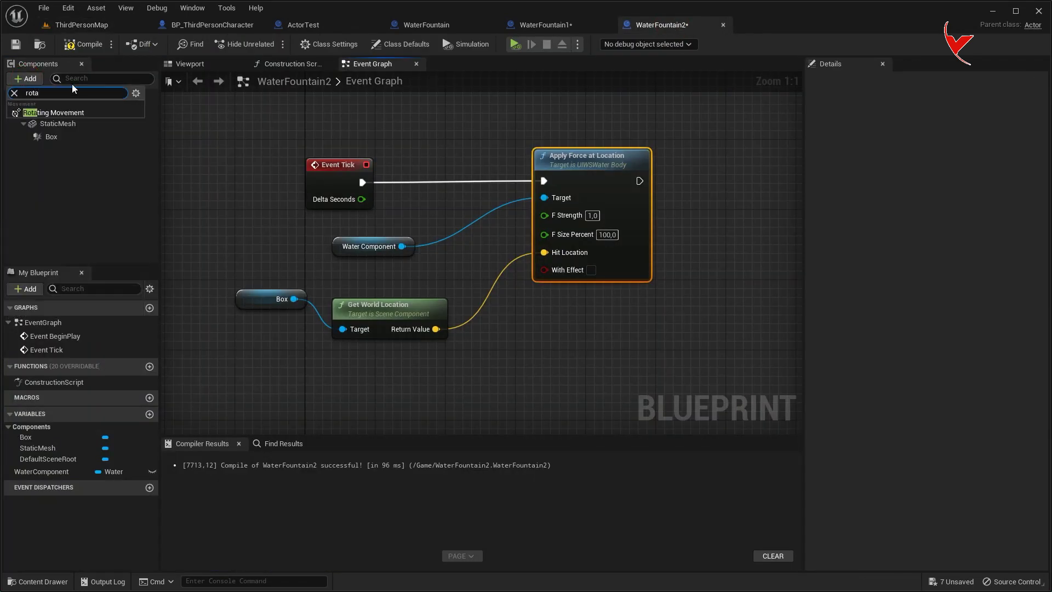
pyautogui.click(71, 114)
# Turn off Simulate Physics on the StaticMesh and start a test run of the level.
pyautogui.click(110, 123)
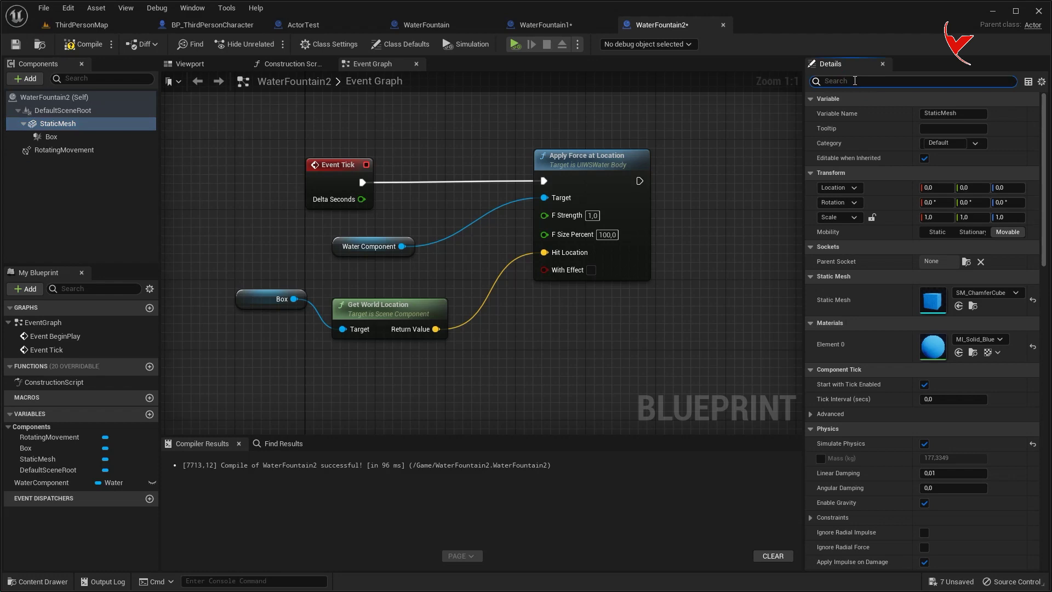
pyautogui.write('sim')
pyautogui.click(925, 114)
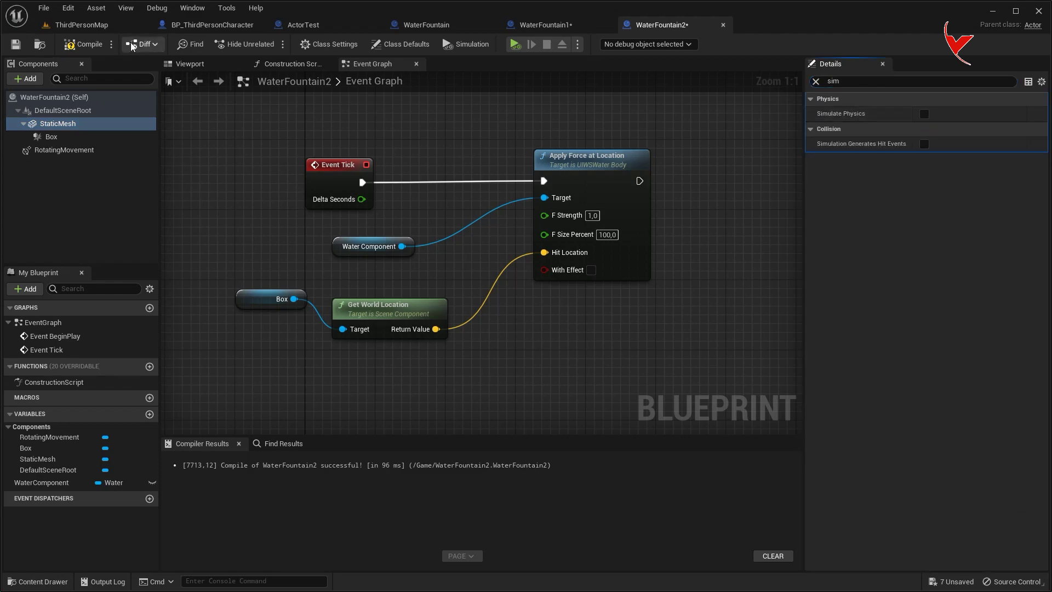
pyautogui.click(93, 26)
pyautogui.click(265, 47)
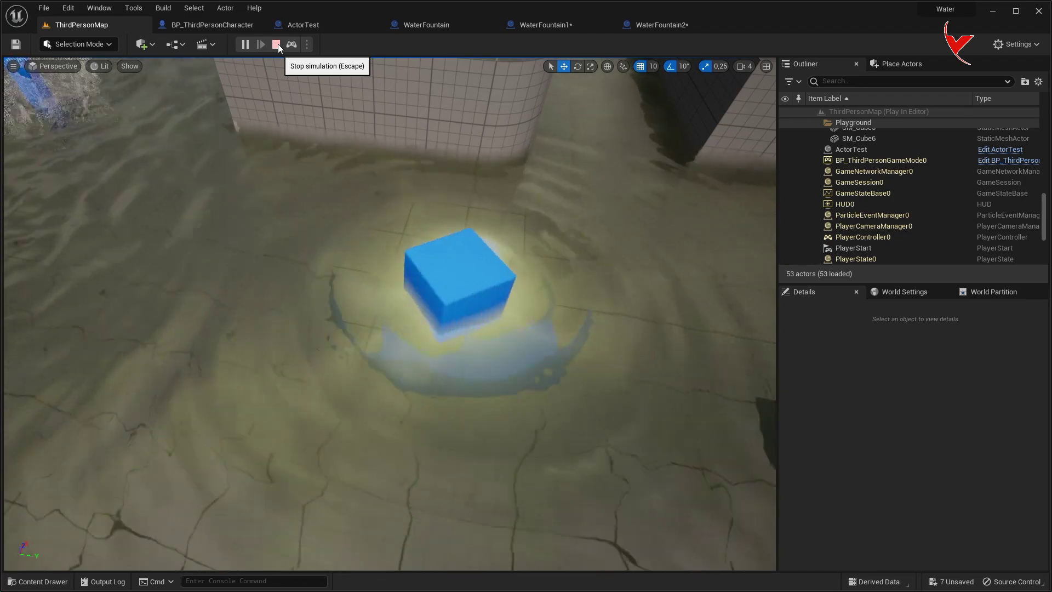
# Stop the run, revisit WaterFountain2, then play-test the level with the splash effect enabled.
pyautogui.click(278, 44)
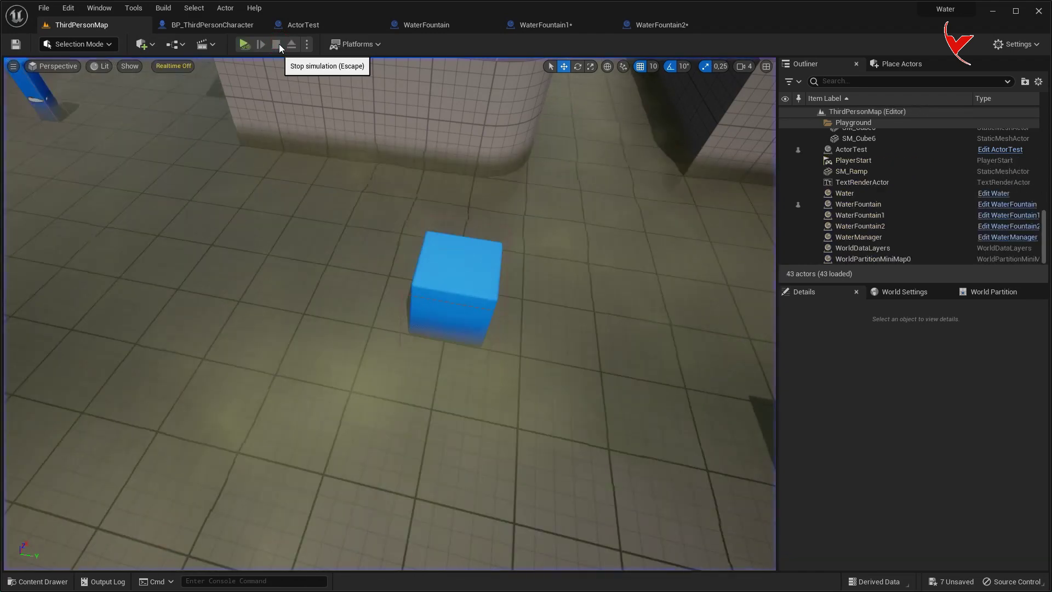
pyautogui.click(656, 25)
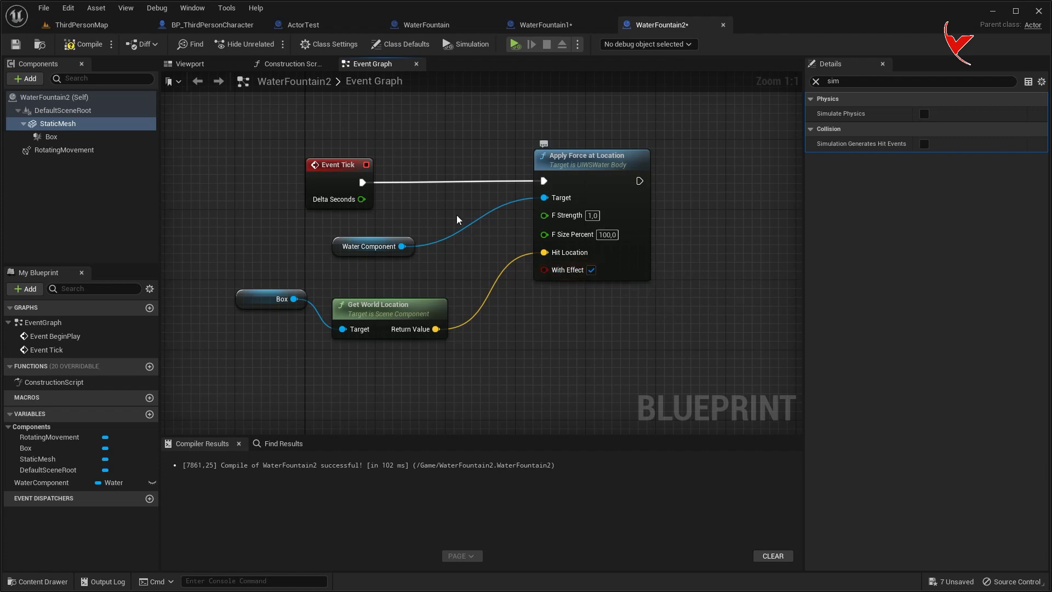
pyautogui.click(82, 26)
pyautogui.click(245, 46)
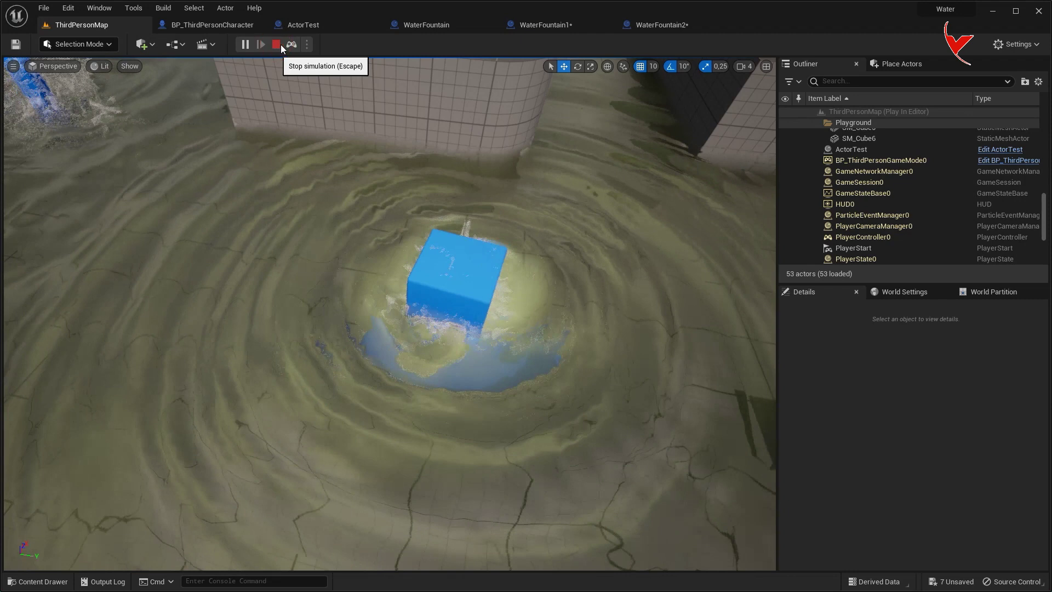
pyautogui.click(277, 45)
# Back in WaterFountain2, show the blueprint's Viewport 3D preview of the cube.
pyautogui.click(660, 25)
pyautogui.moveTo(597, 181); pyautogui.dragTo(705, 209, button='right')
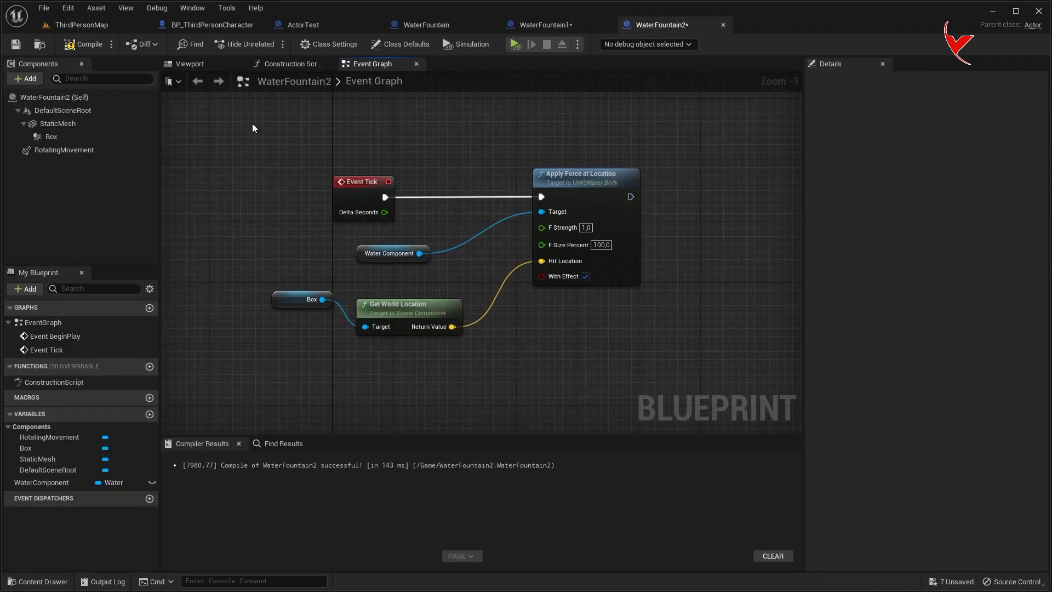
pyautogui.click(207, 63)
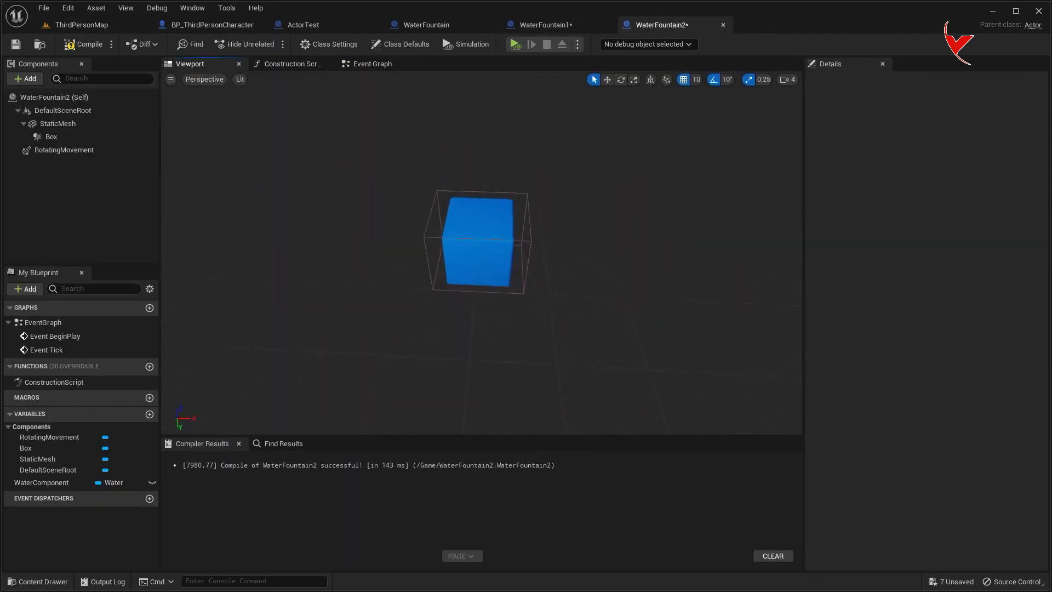
# Select the fountain's StaticMesh in the preview and scale it into a long flat bar.
pyautogui.scroll(3, 421, 204)
pyautogui.click(461, 228)
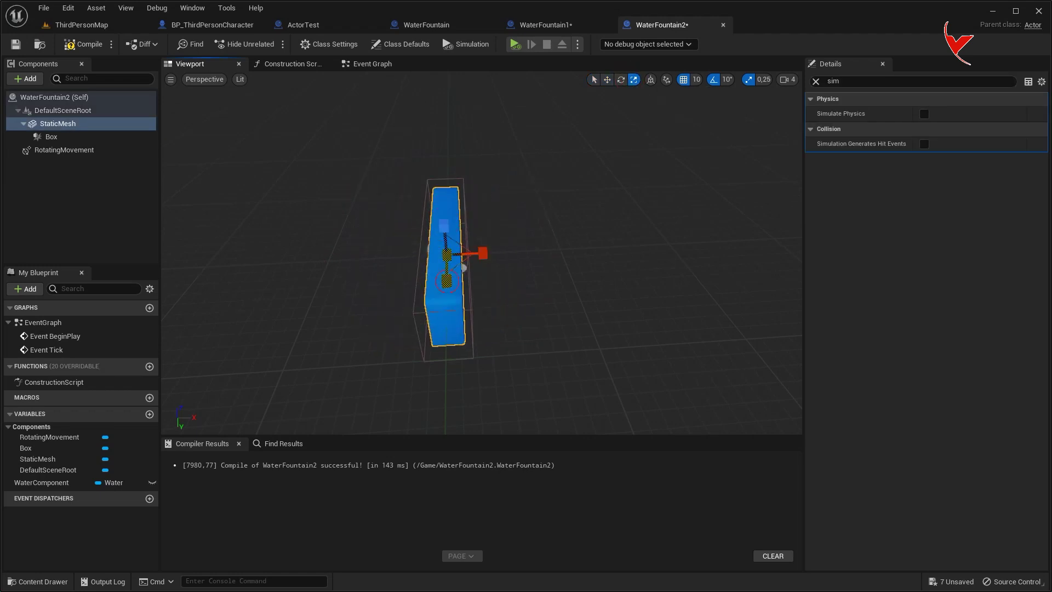
pyautogui.moveTo(596, 221); pyautogui.dragTo(531, 198)
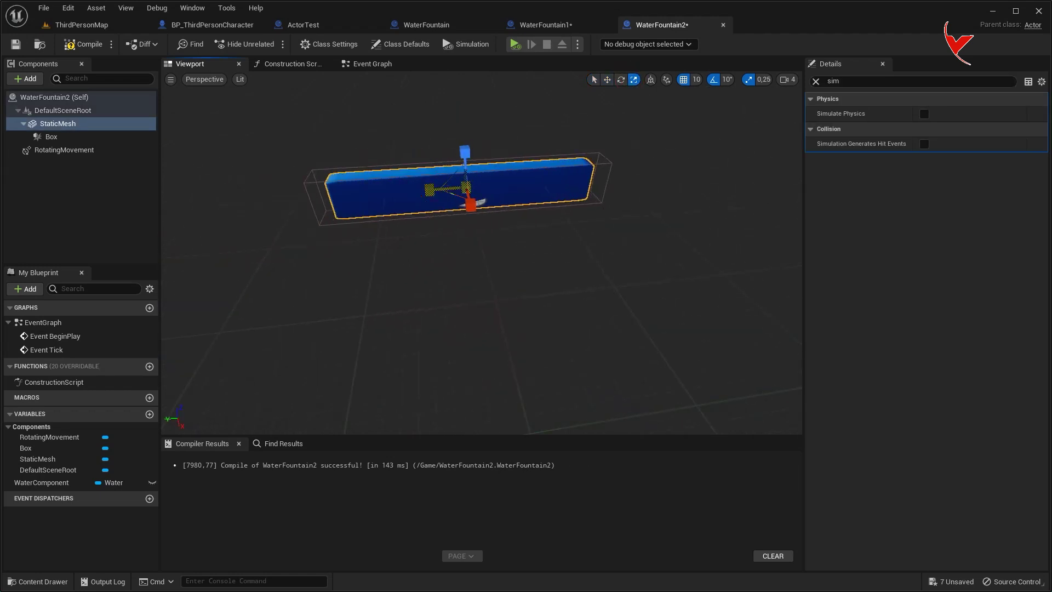
# Play-test the level to watch the spinning bar churn the pool.
pyautogui.click(82, 25)
pyautogui.click(245, 43)
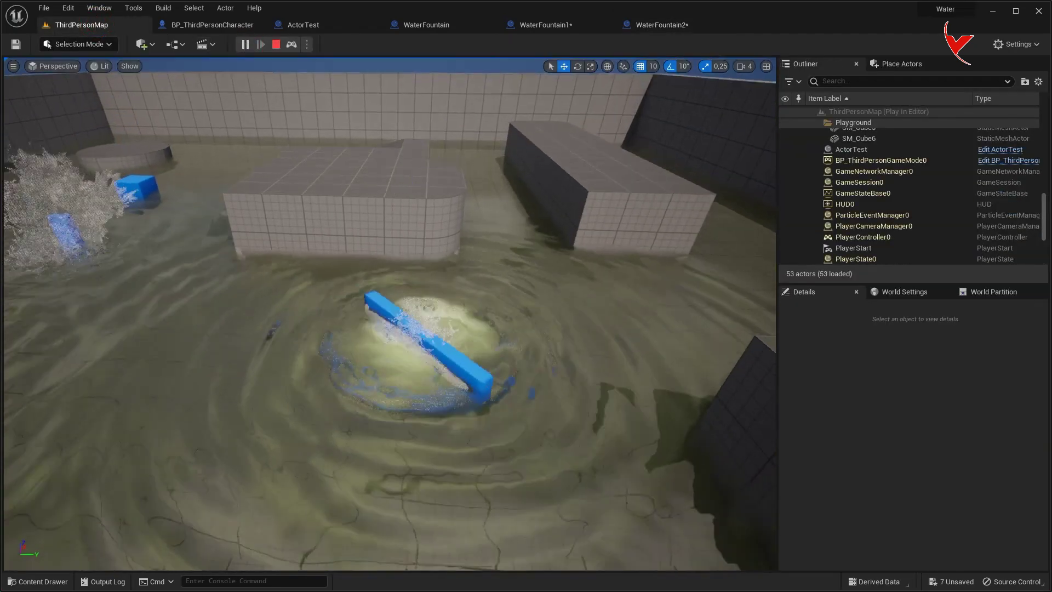
pyautogui.moveTo(410, 177); pyautogui.dragTo(410, 220, button='right')
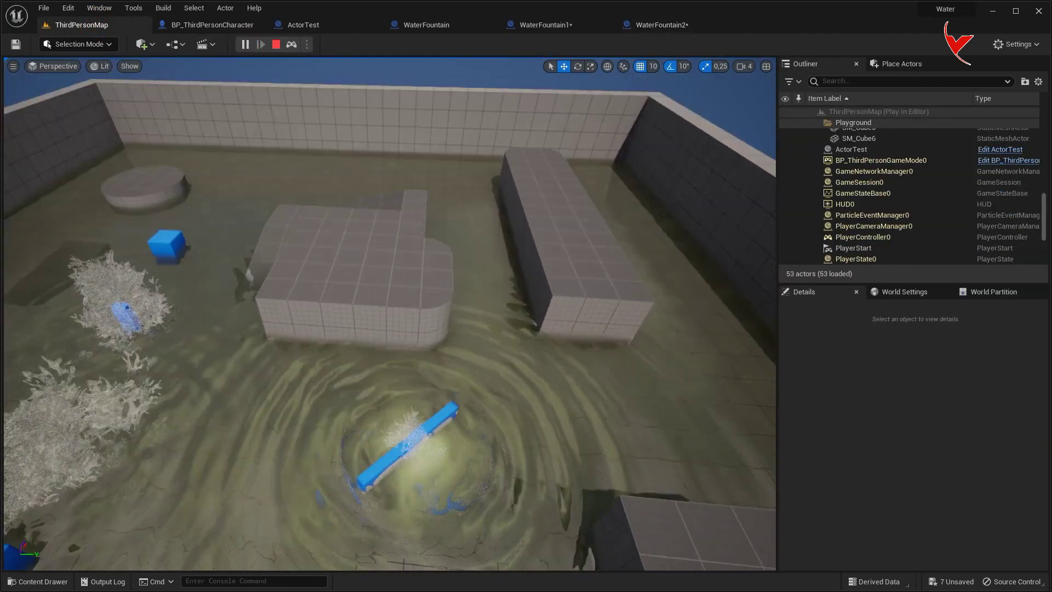
pyautogui.click(277, 44)
# Duplicate the Box component twice in WaterFountain2 to create Box1 and Box2.
pyautogui.click(650, 27)
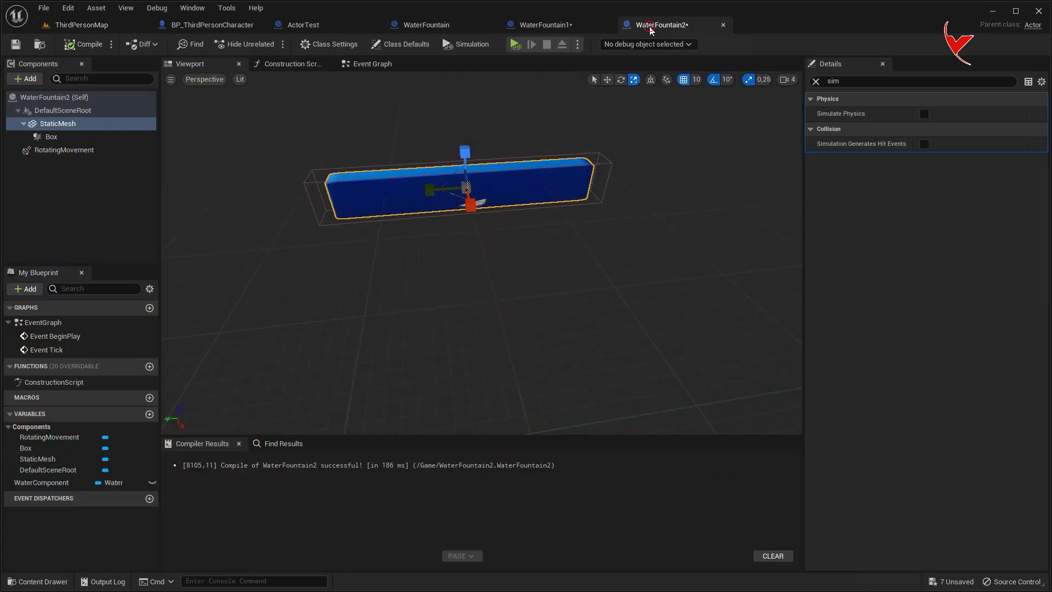
pyautogui.rightClick(58, 137)
pyautogui.click(137, 215)
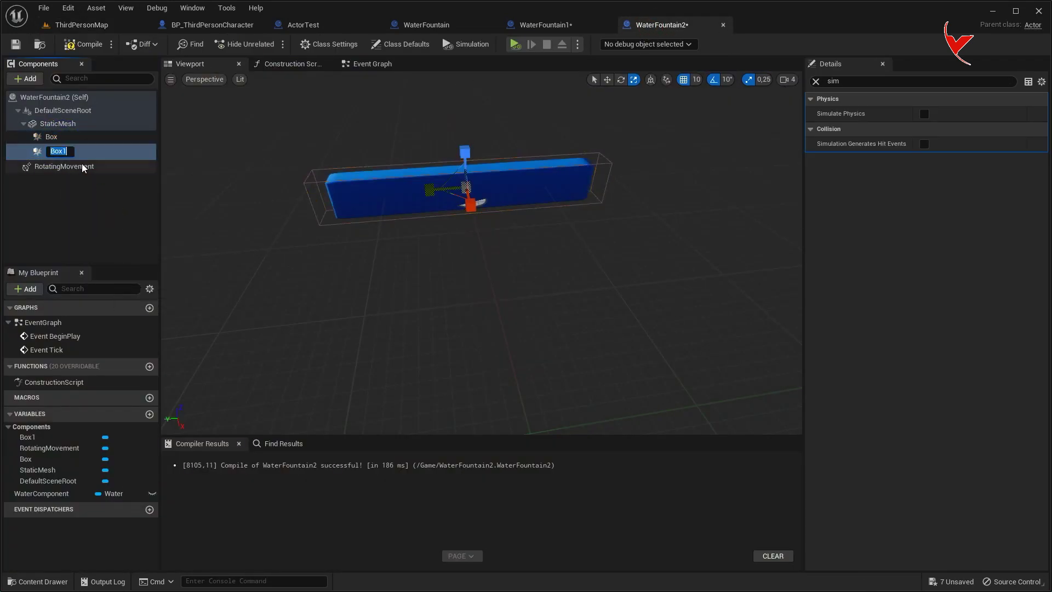
pyautogui.rightClick(87, 156)
pyautogui.click(129, 225)
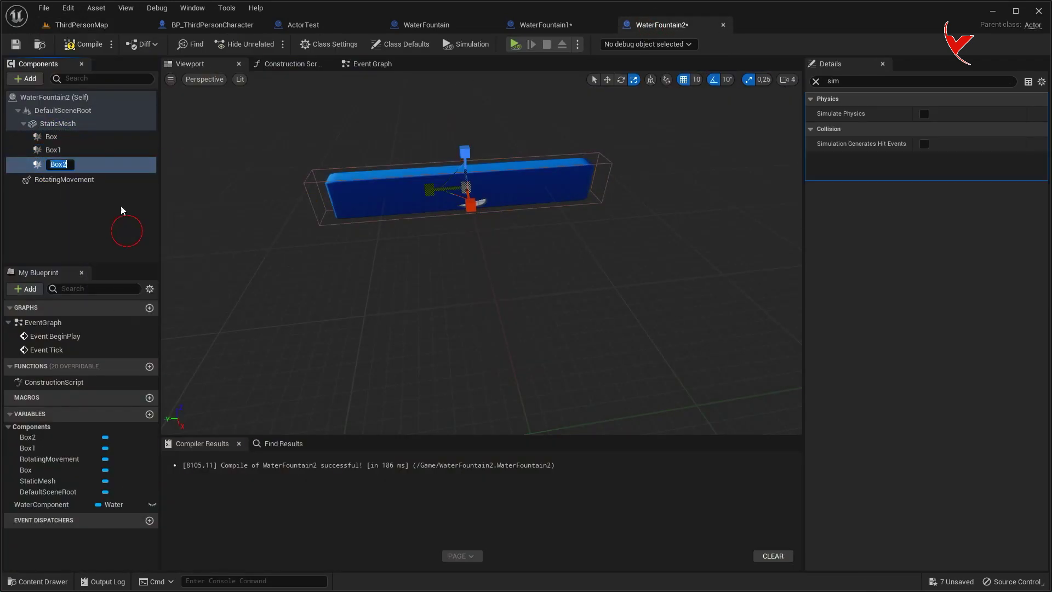
# Move Box1 and Box2 to opposite ends of the long bar.
pyautogui.click(55, 151)
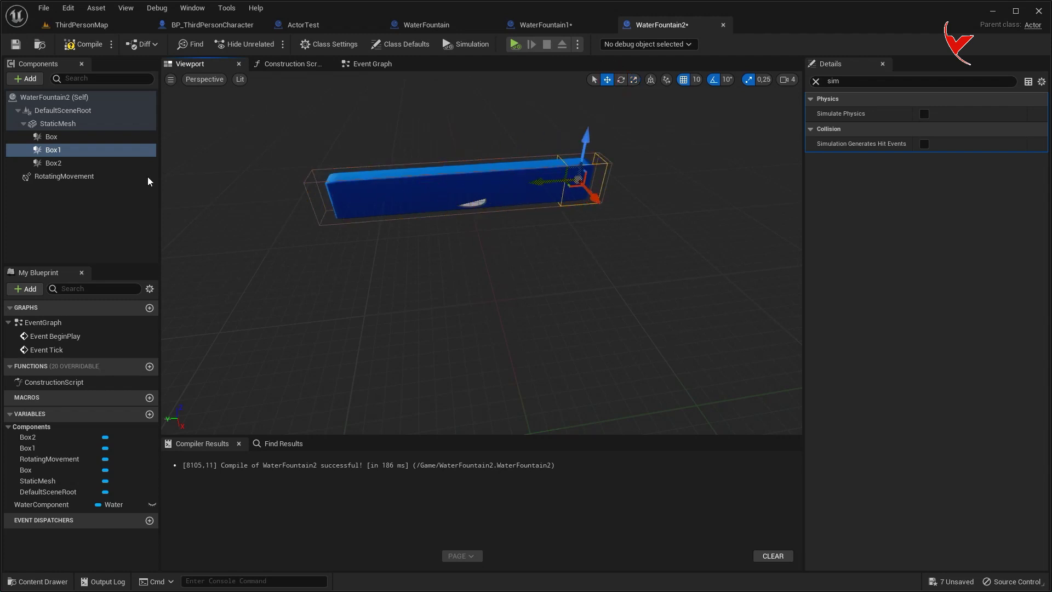
pyautogui.click(633, 81)
pyautogui.moveTo(339, 194); pyautogui.dragTo(318, 194, button='right')
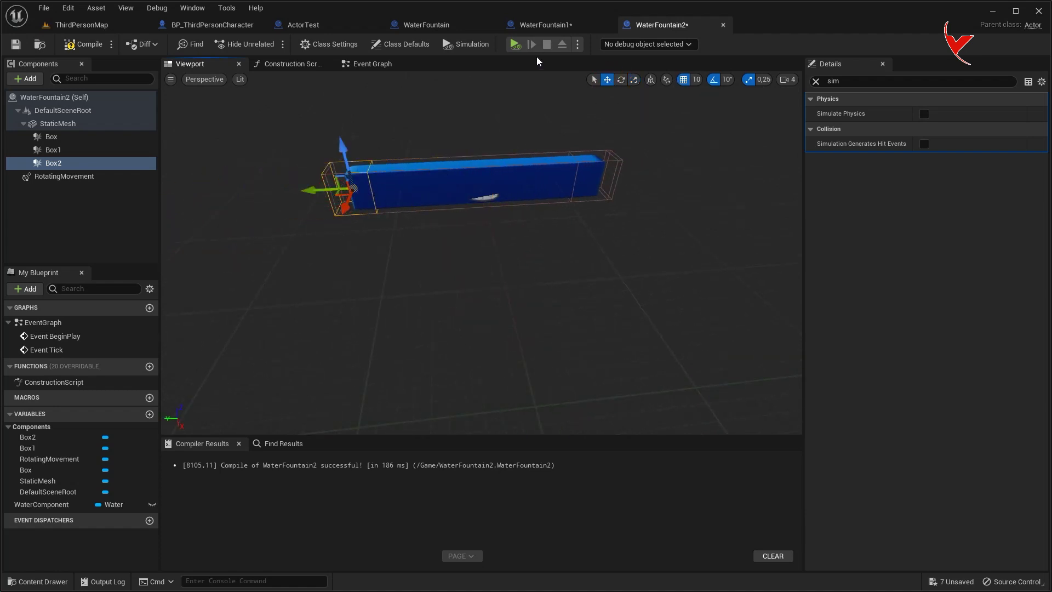
pyautogui.click(373, 63)
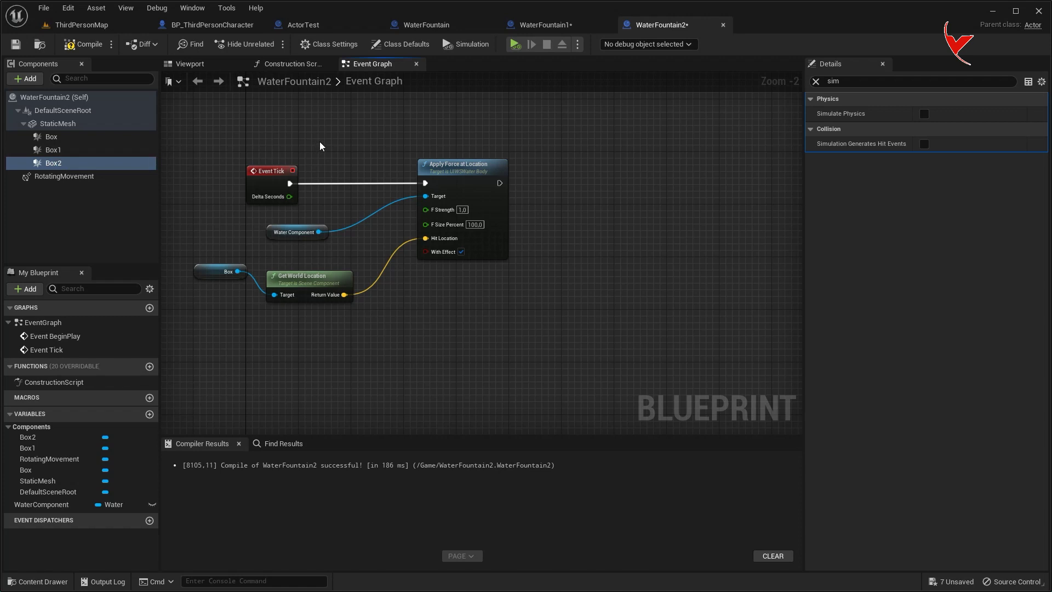
# Copy the water-force node group and paste two copies beside the original.
pyautogui.moveTo(608, 265); pyautogui.dragTo(511, 225, button='right')
pyautogui.hotkey('ctrl', 'c')
pyautogui.hotkey('ctrl', 'v')
pyautogui.moveTo(666, 160); pyautogui.dragTo(581, 190)
pyautogui.moveTo(580, 190); pyautogui.dragTo(564, 188, button='right')
pyautogui.hotkey('ctrl', 'v')
pyautogui.moveTo(394, 217)
pyautogui.mouseDown()
pyautogui.moveTo(388, 143)
pyautogui.moveTo(701, 148)
pyautogui.mouseUp()
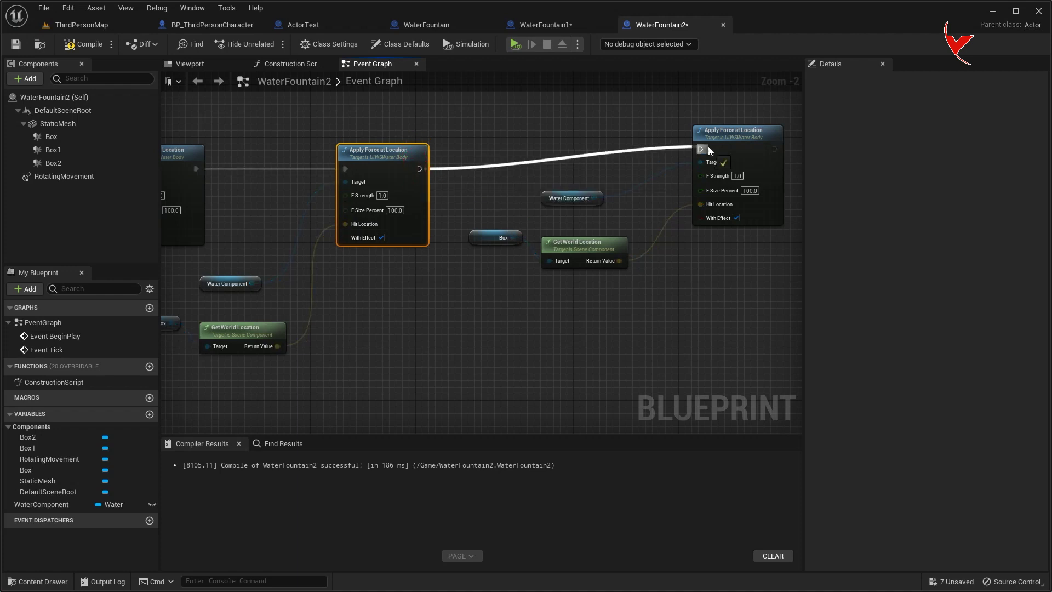
# Chain the copies after the first force, feeding Box1 and Box2 as locations, then play-test.
pyautogui.moveTo(543, 171); pyautogui.dragTo(680, 134, button='right')
pyautogui.moveTo(53, 154); pyautogui.dragTo(277, 293)
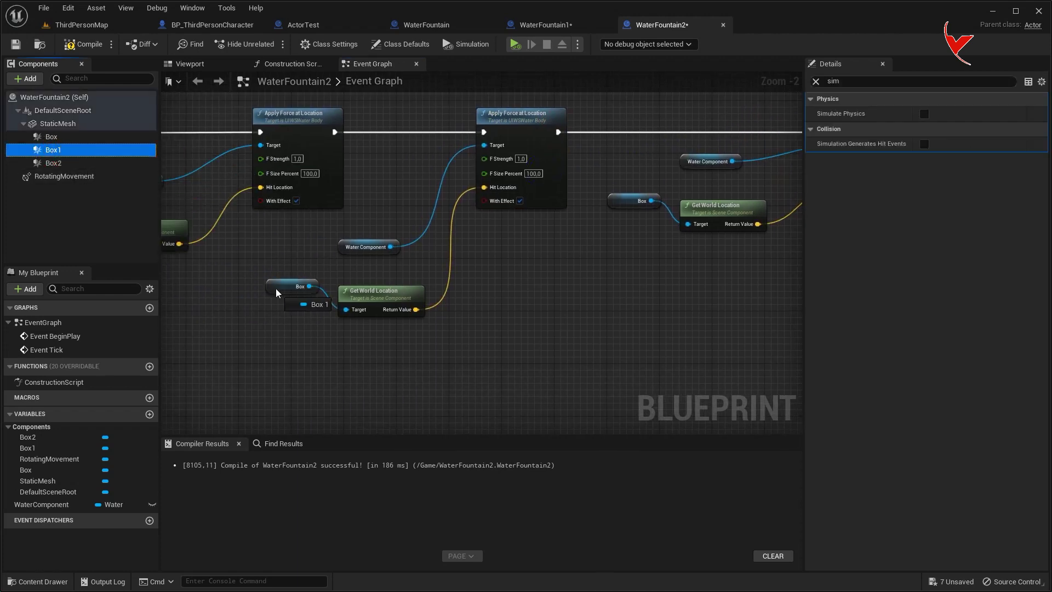
pyautogui.moveTo(362, 261); pyautogui.dragTo(205, 260, button='right')
pyautogui.moveTo(54, 162); pyautogui.dragTo(466, 205)
pyautogui.moveTo(181, 219); pyautogui.dragTo(313, 222, button='right')
pyautogui.scroll(2, 313, 222)
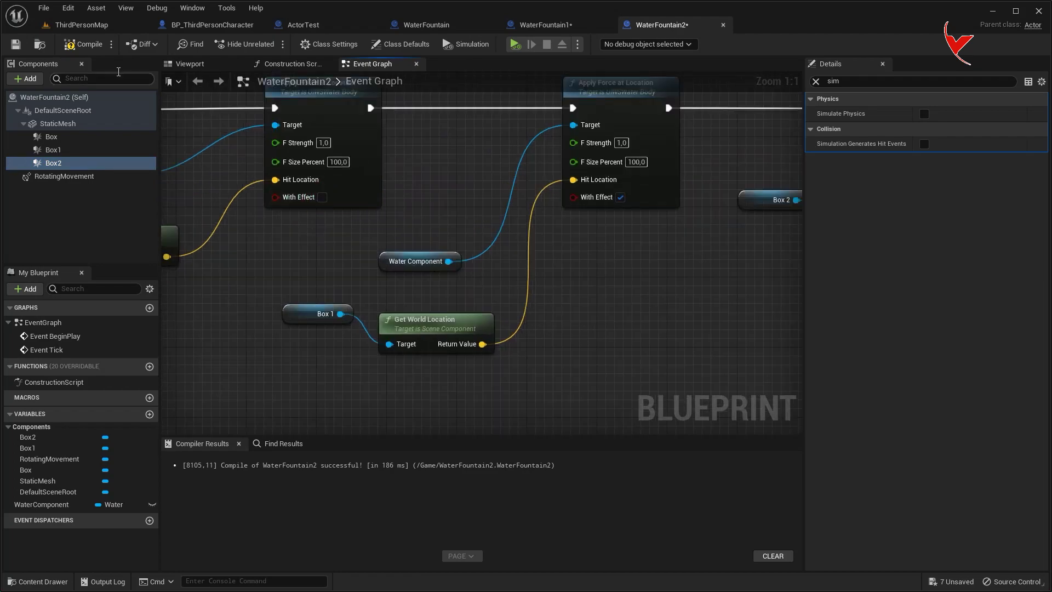
pyautogui.click(81, 24)
pyautogui.click(241, 42)
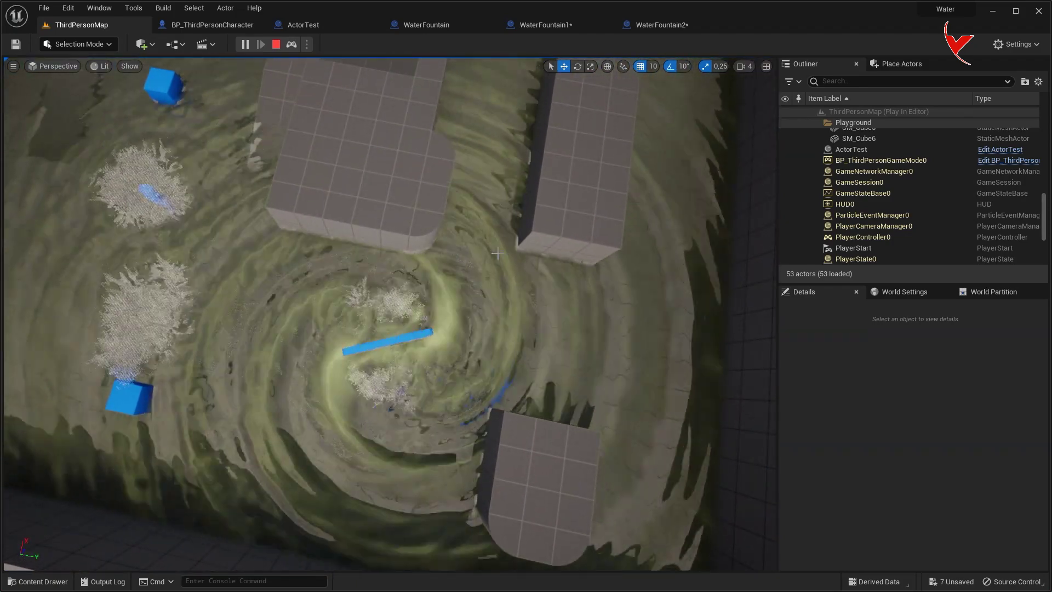
# Set the force nodes' F Size Percent to 30 and play-test the smaller splash.
pyautogui.press('Escape')
pyautogui.click(657, 24)
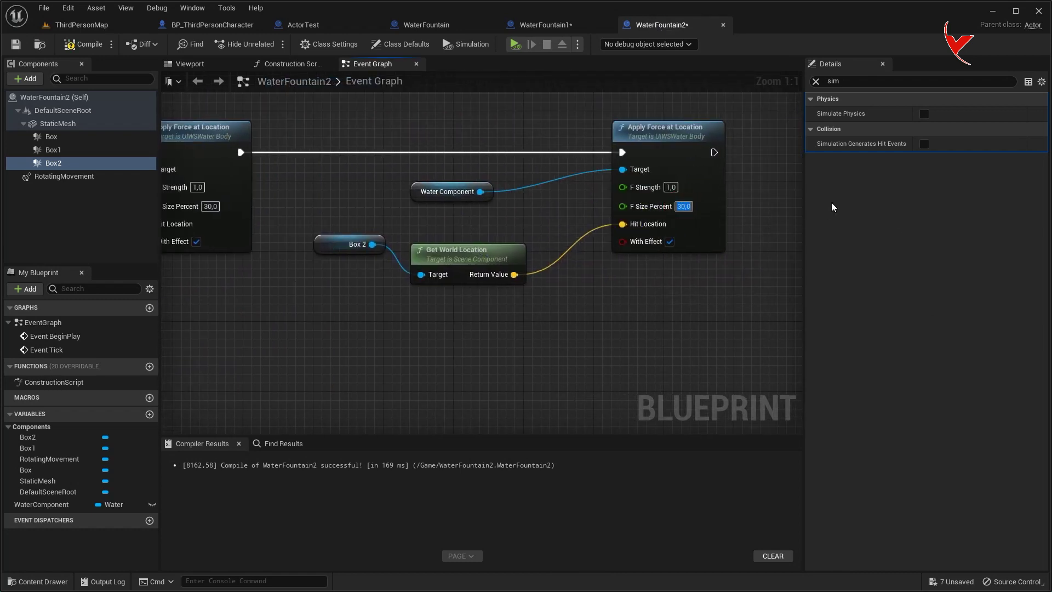
pyautogui.click(87, 25)
pyautogui.click(244, 45)
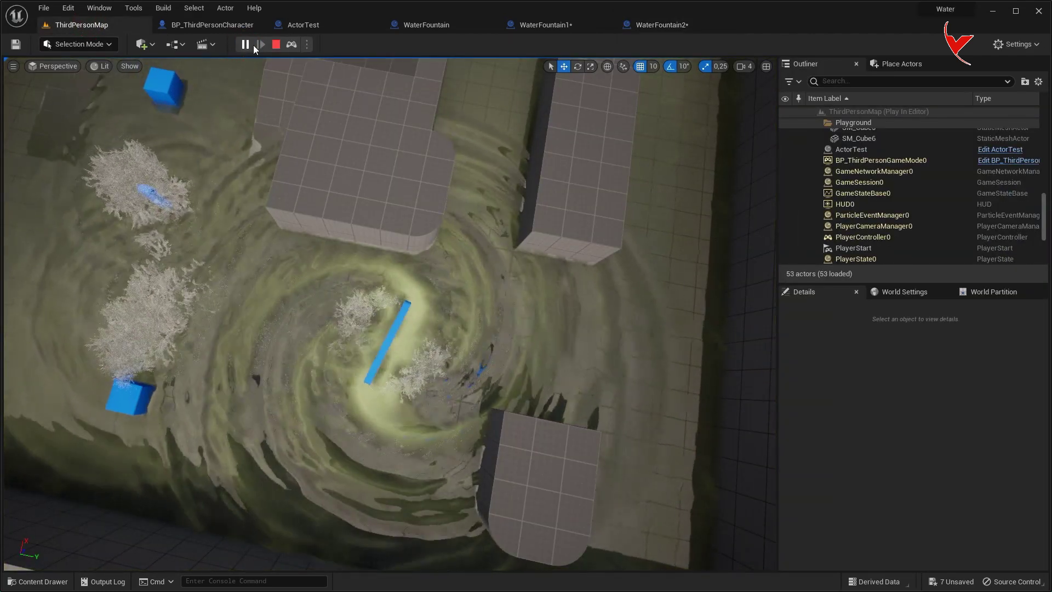
pyautogui.click(277, 44)
# Set F Strength to 0.1 on the force nodes and simulate the level for gentler ripples.
pyautogui.click(658, 24)
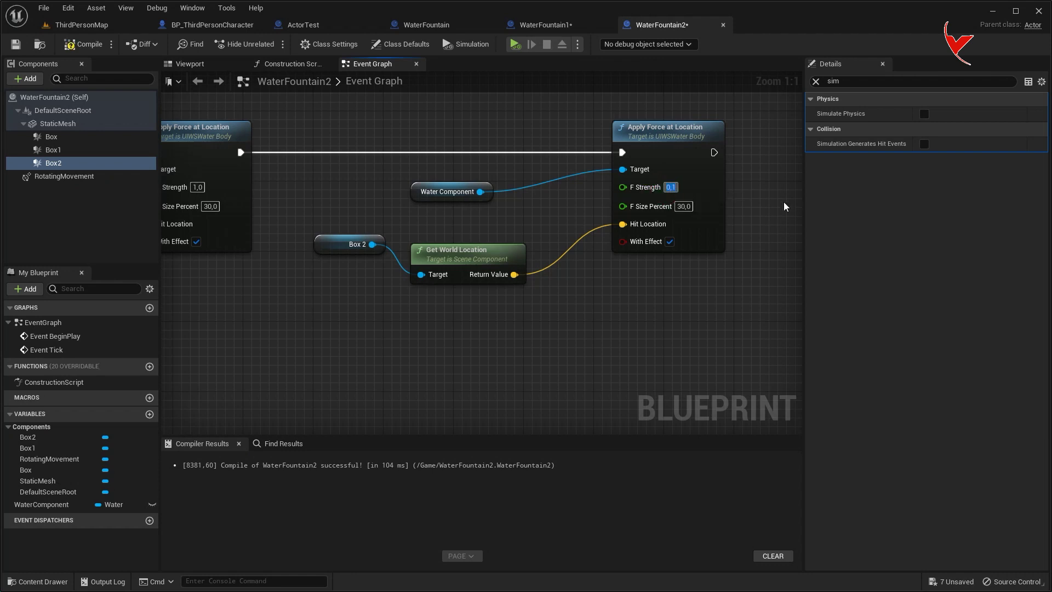
pyautogui.moveTo(384, 207); pyautogui.dragTo(510, 208, button='right')
pyautogui.scroll(-1, 345, 198)
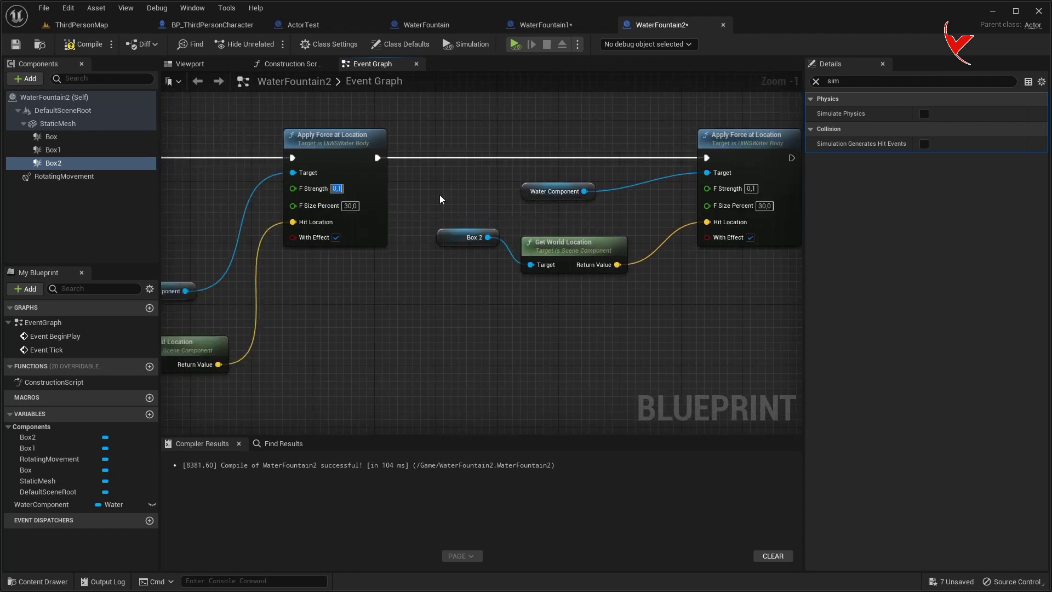
pyautogui.click(82, 25)
pyautogui.hotkey('alt', 's')
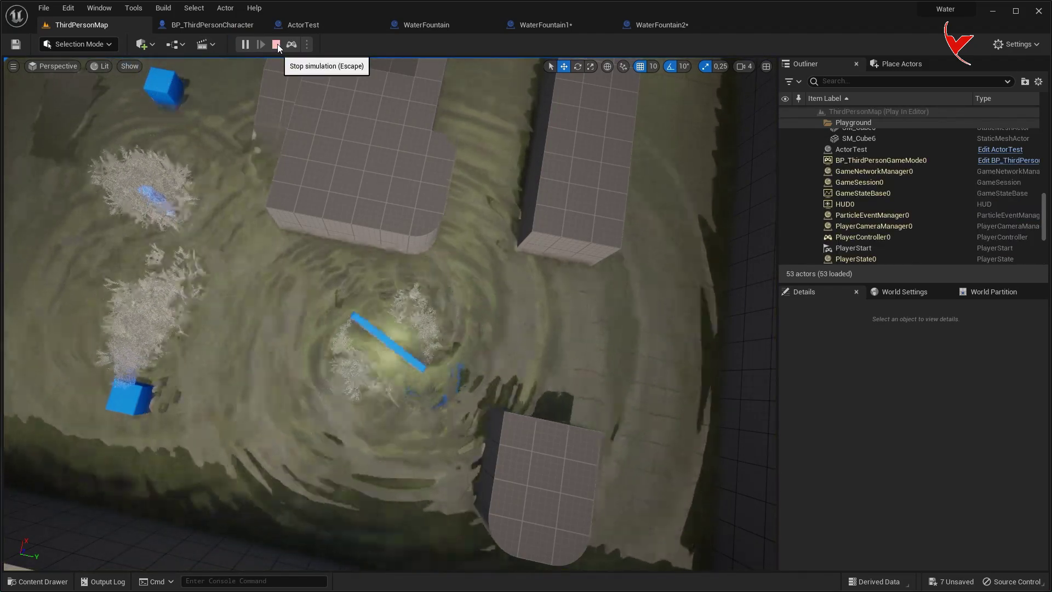
# Stop the simulation and play the level, running and jumping the character through the water.
pyautogui.click(278, 44)
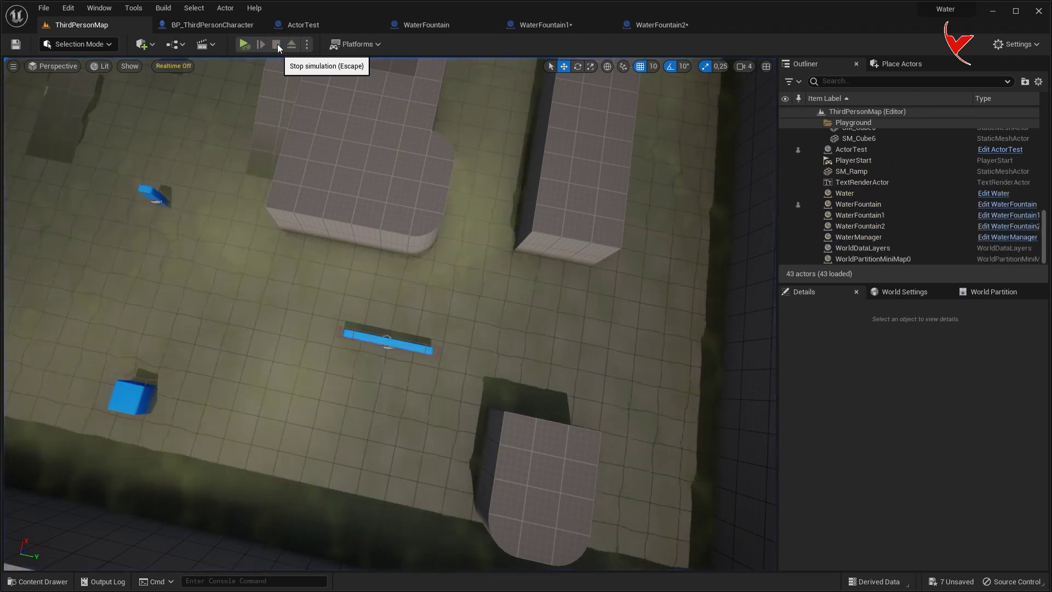
pyautogui.click(307, 44)
pyautogui.click(317, 89)
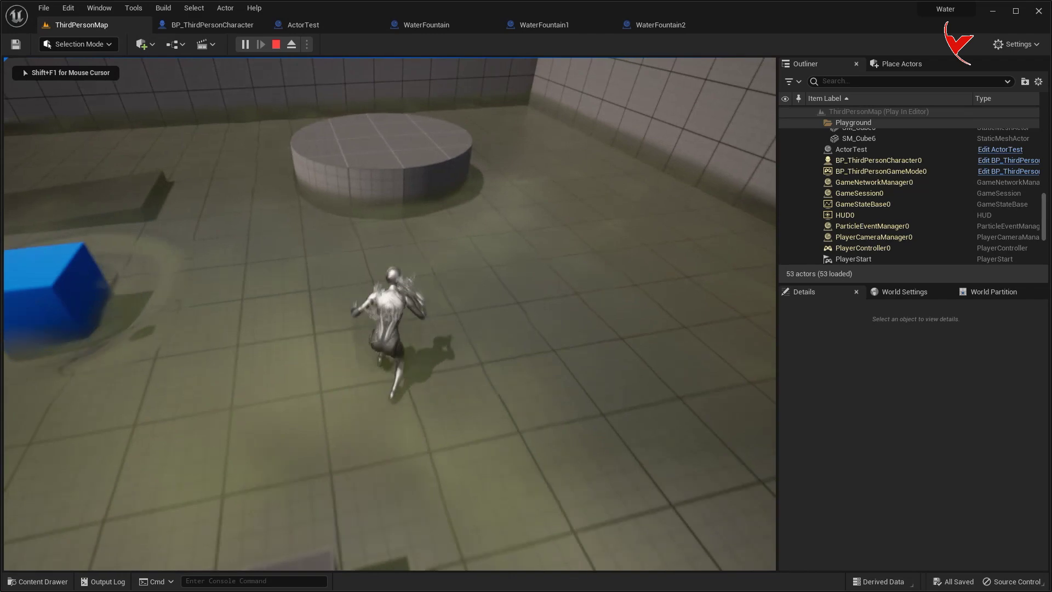
pyautogui.press('space')
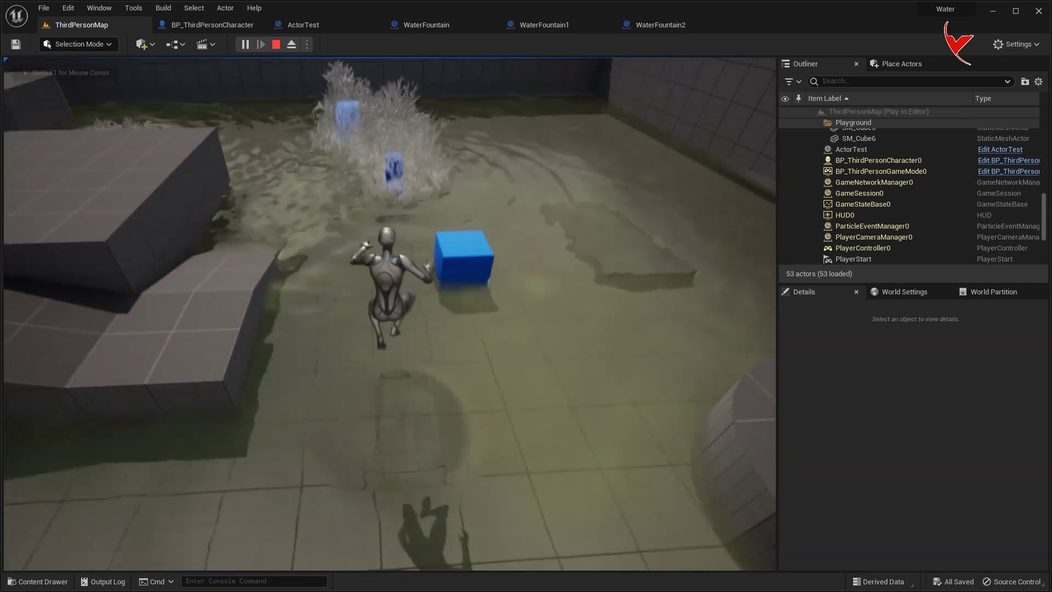
pyautogui.press('w')
pyautogui.press('w')
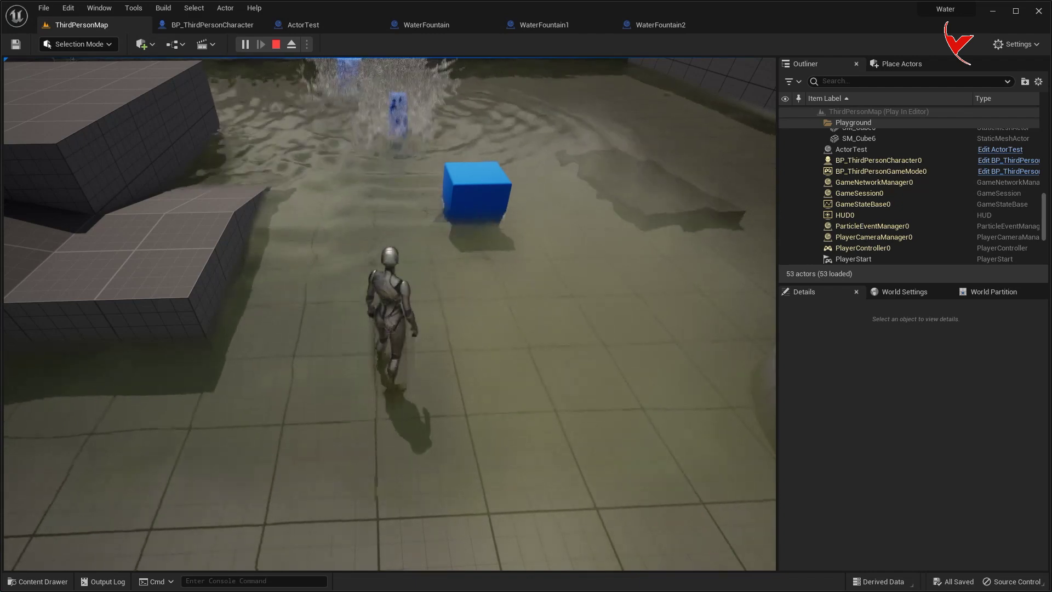
# End the play session and open the Water blueprint from the Content Drawer.
pyautogui.press('Escape')
pyautogui.hotkey('ctrl', 'space')
pyautogui.doubleClick(478, 446)
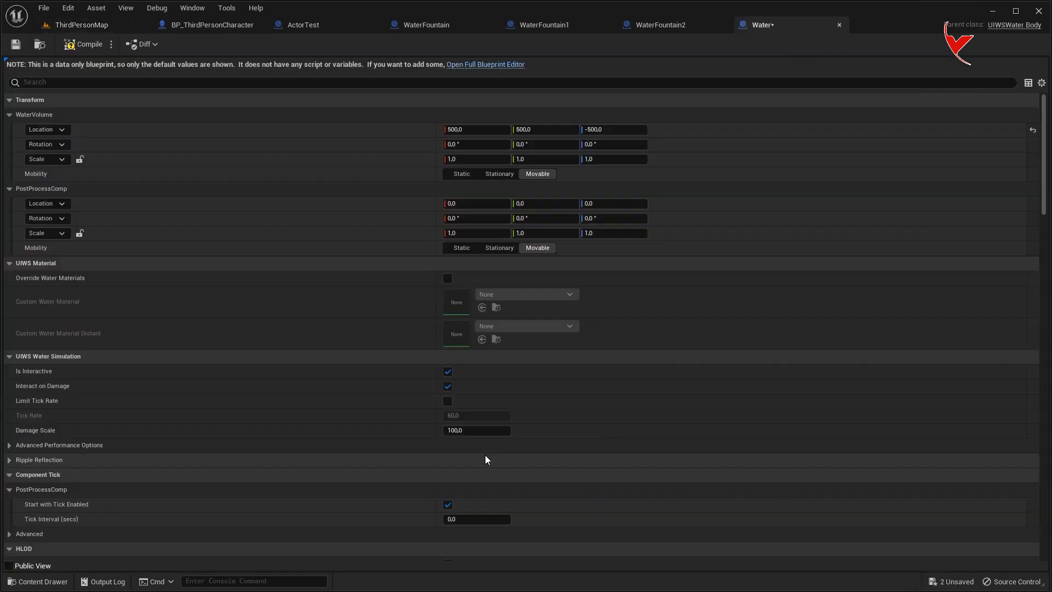
# In the full Water graph, cast Other Actor to Character and get the character's actor location.
pyautogui.click(502, 66)
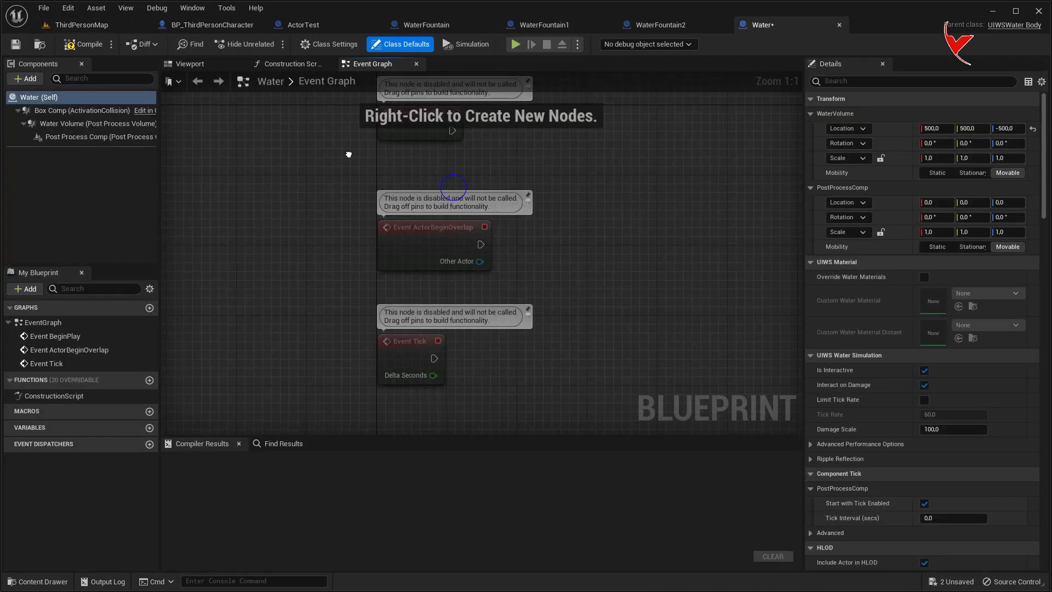
pyautogui.moveTo(474, 261); pyautogui.dragTo(474, 262)
pyautogui.write('cast to chara')
pyautogui.click(513, 355)
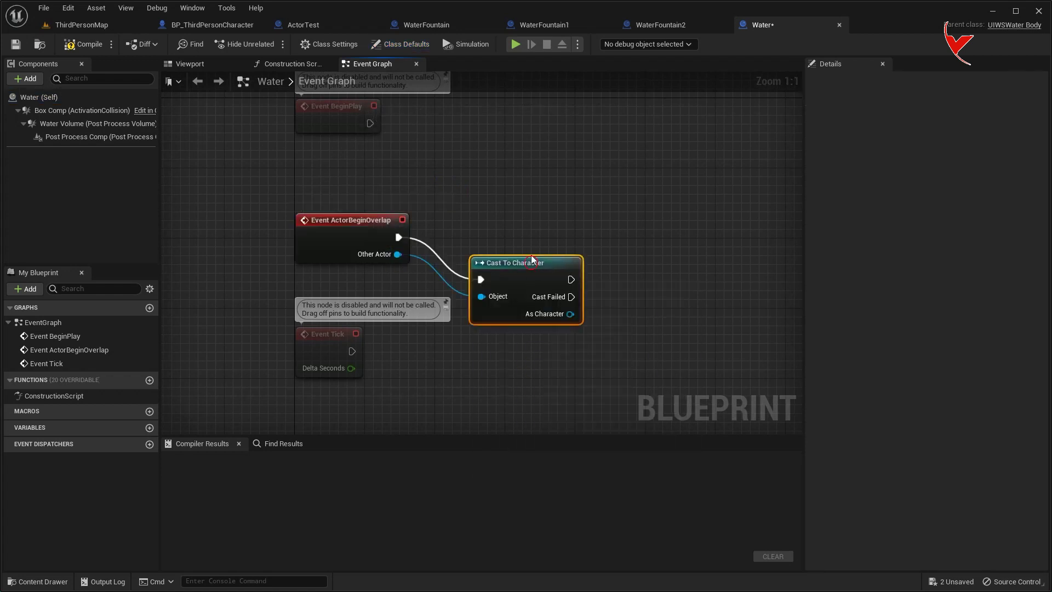
pyautogui.moveTo(622, 242); pyautogui.dragTo(472, 233, button='right')
pyautogui.moveTo(410, 257); pyautogui.dragTo(465, 275)
pyautogui.write('get actor loca')
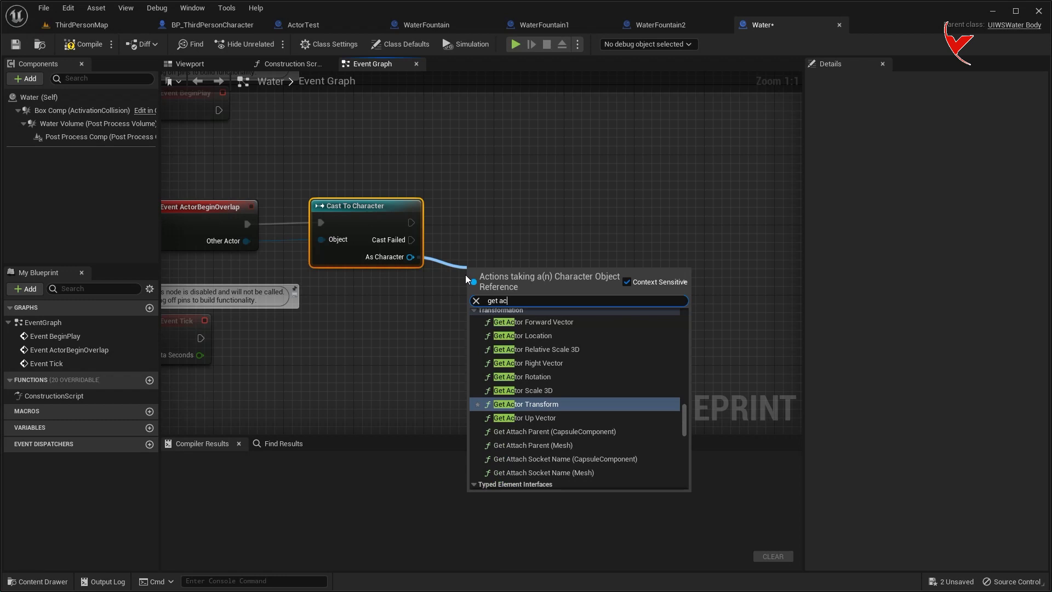
pyautogui.click(560, 325)
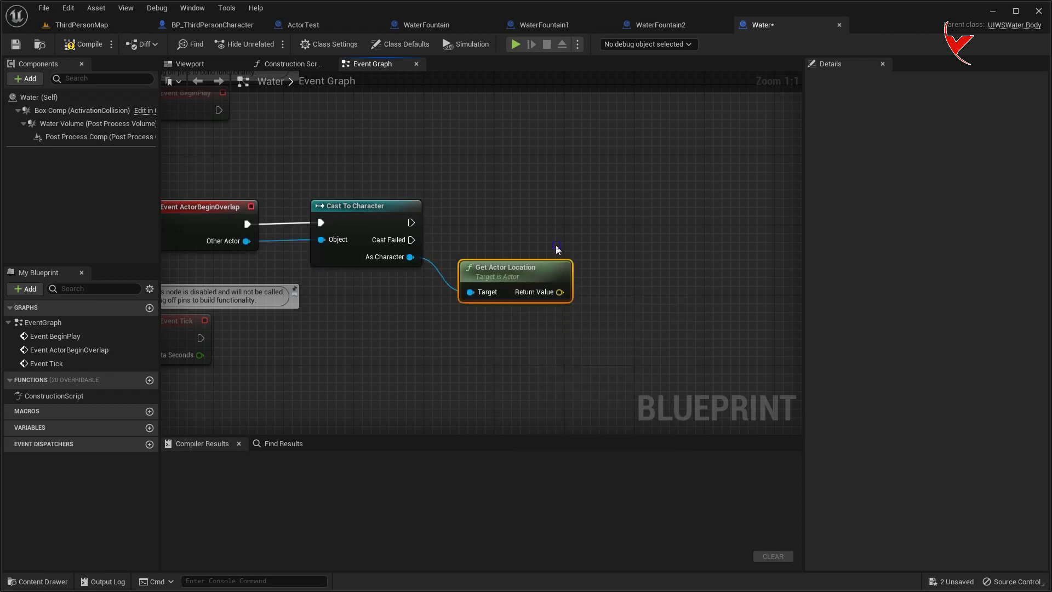
# Add Apply Force at Location at the character's location with F Strength 1 and F Size Percent 5000.
pyautogui.moveTo(557, 245); pyautogui.dragTo(500, 250, button='right')
pyautogui.moveTo(354, 227); pyautogui.dragTo(558, 223)
pyautogui.write('appl')
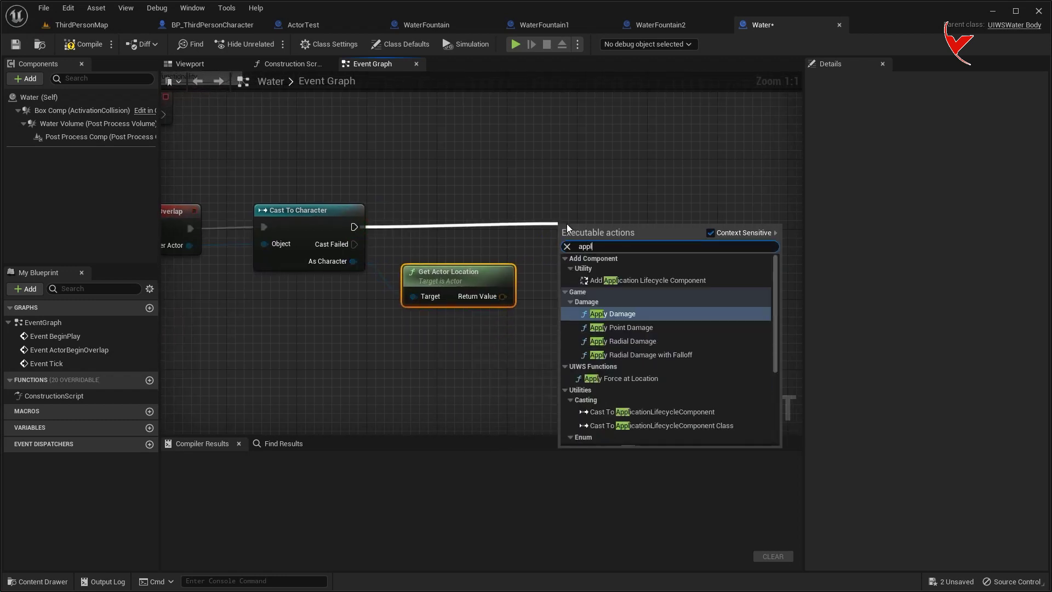
pyautogui.write('y forc')
pyautogui.press('Return')
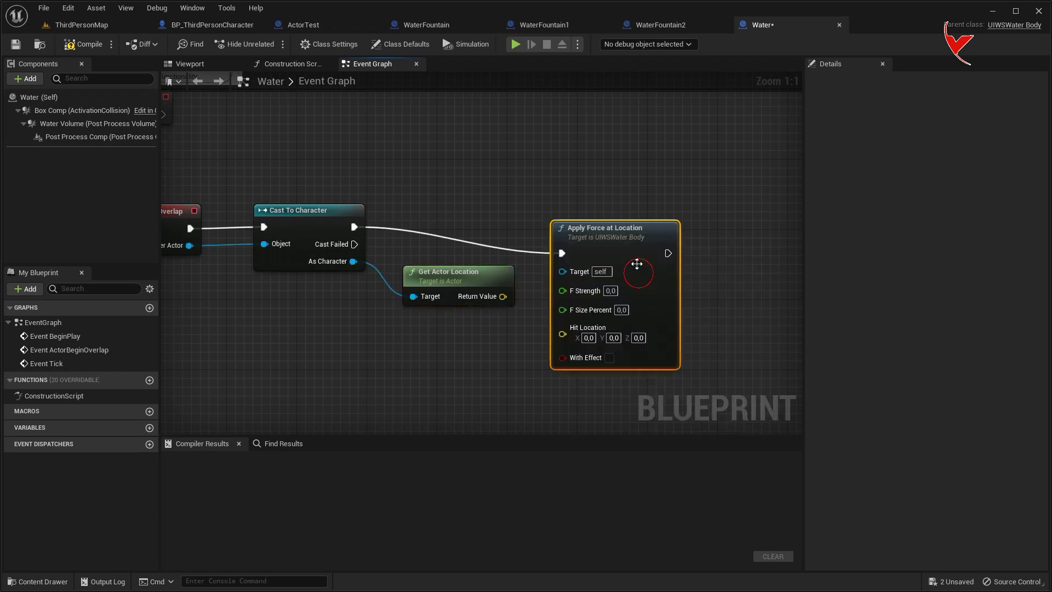
pyautogui.moveTo(503, 296); pyautogui.dragTo(624, 301)
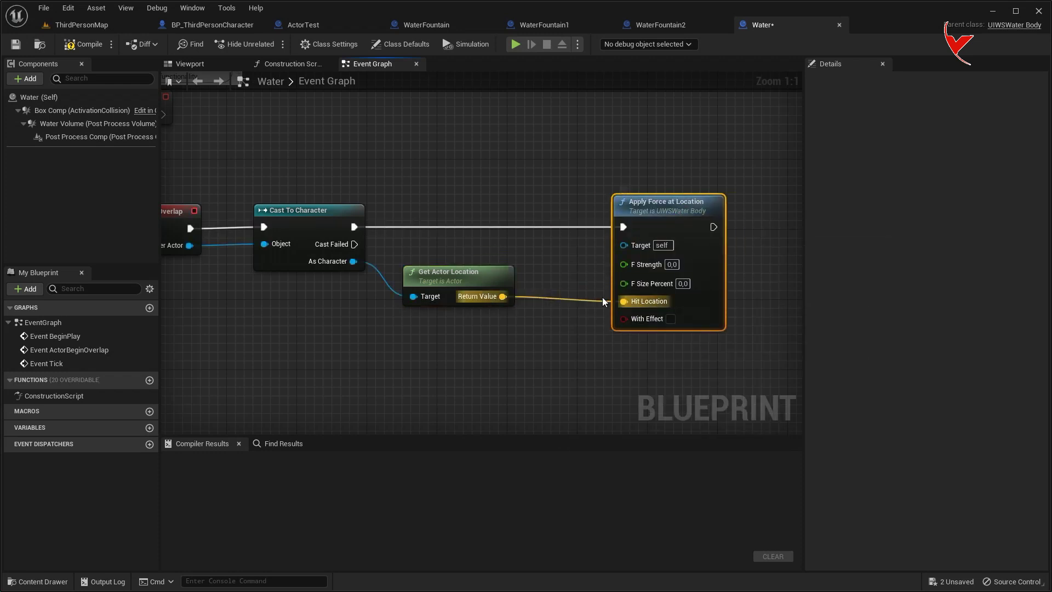
pyautogui.moveTo(603, 297); pyautogui.dragTo(613, 274, button='right')
pyautogui.click(682, 242)
pyautogui.write('1')
pyautogui.click(694, 262)
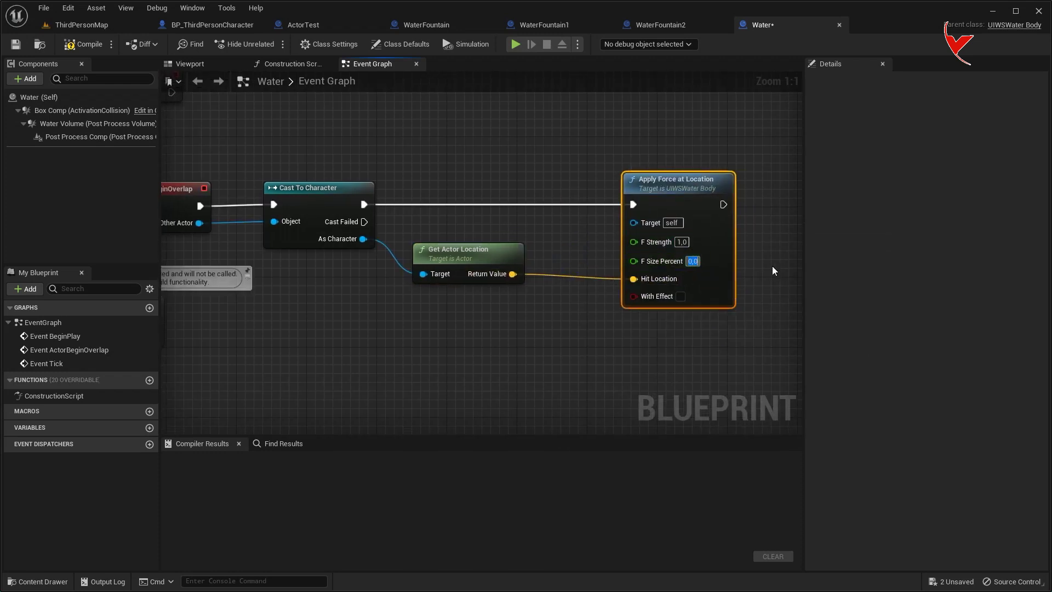
pyautogui.write('5000')
pyautogui.press('Return')
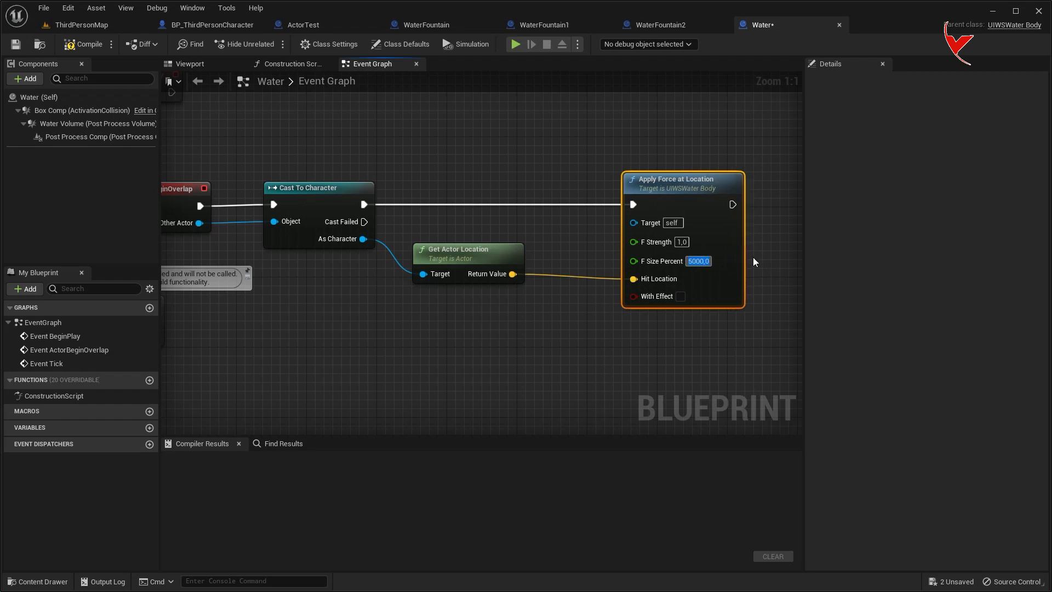
pyautogui.click(95, 27)
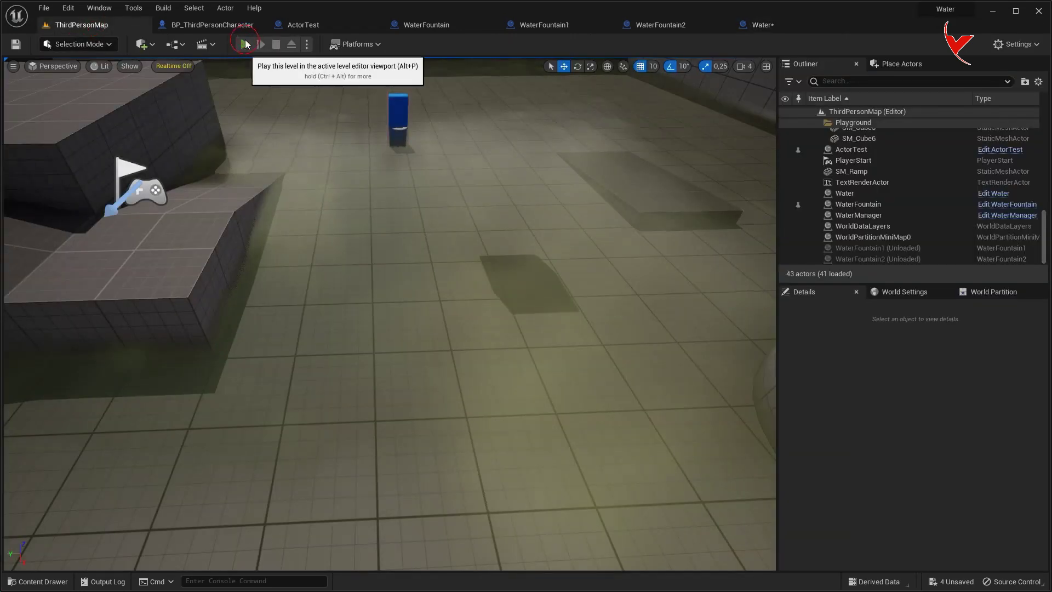
pyautogui.click(245, 41)
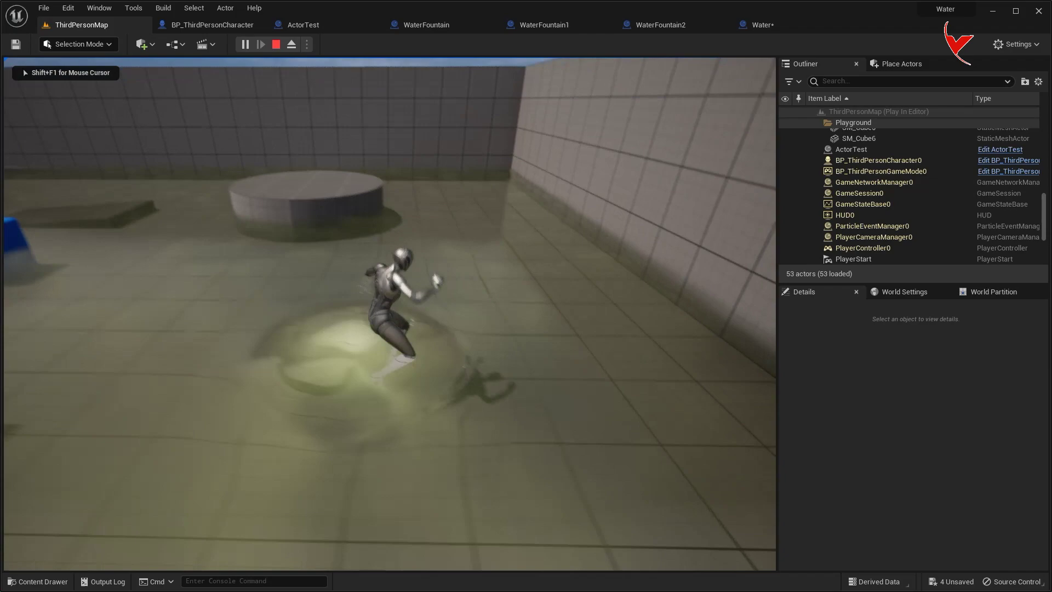
pyautogui.press('w')
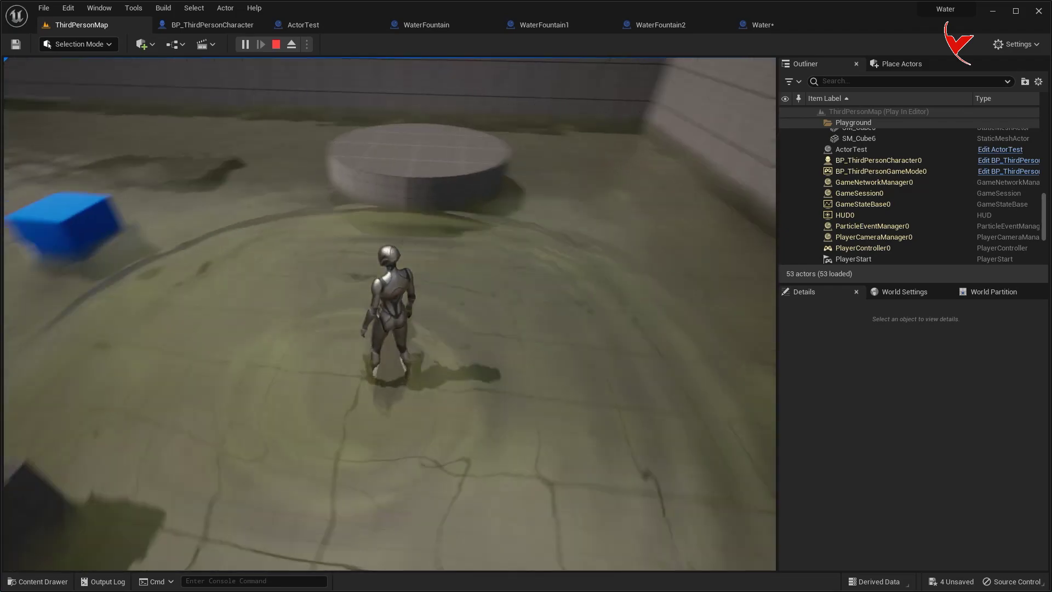
pyautogui.press('space')
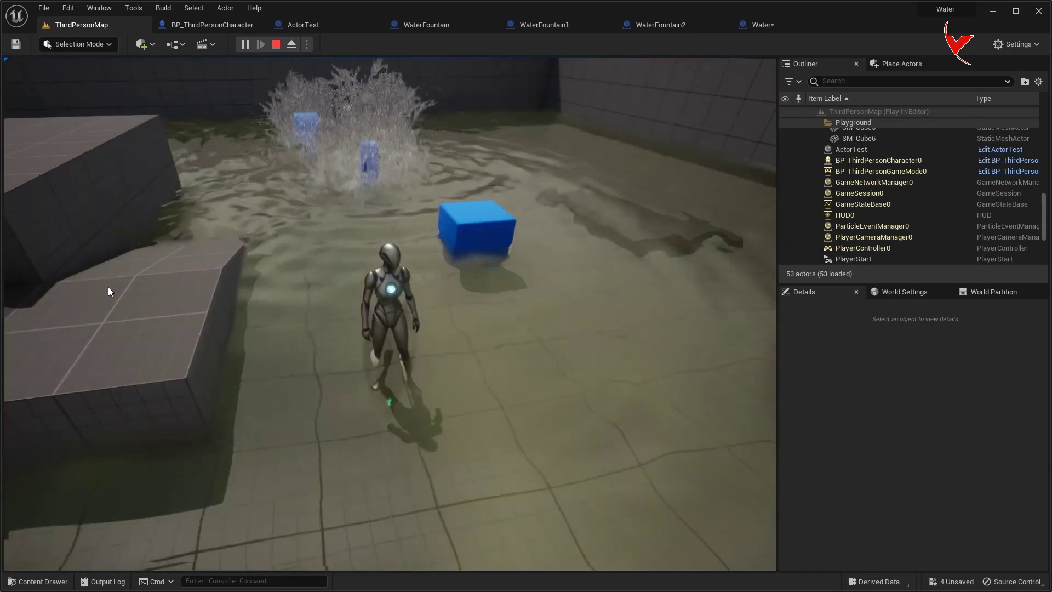
pyautogui.press('Escape')
pyautogui.moveTo(390, 314); pyautogui.dragTo(390, 314, button='right')
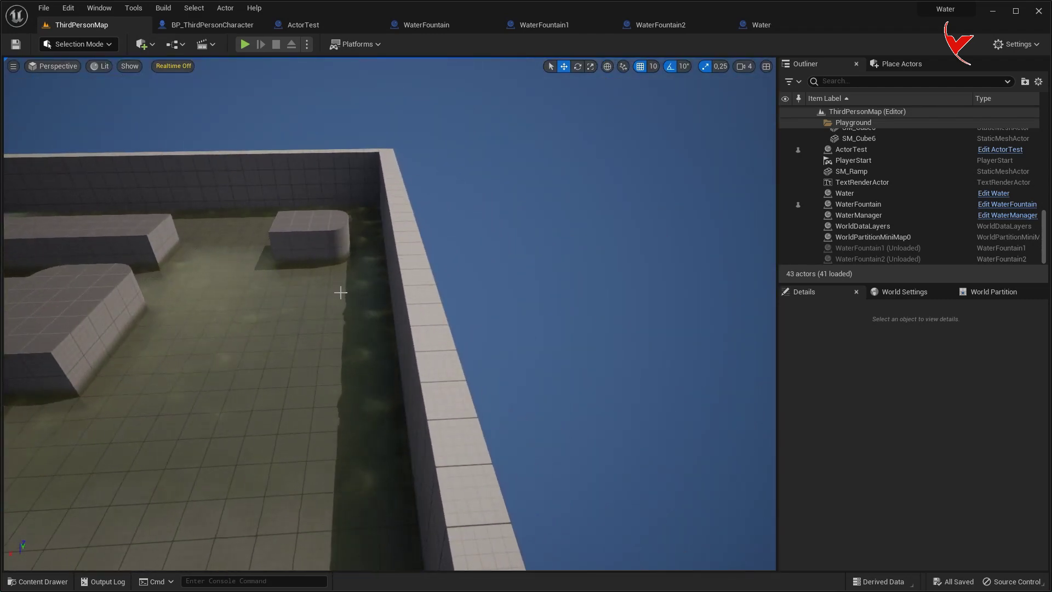
# Create a UIWSRiver-based River blueprint, set it on the wall, and lower its end into a waterfall.
pyautogui.hotkey('ctrl', 'space')
pyautogui.rightClick(736, 539)
pyautogui.click(783, 244)
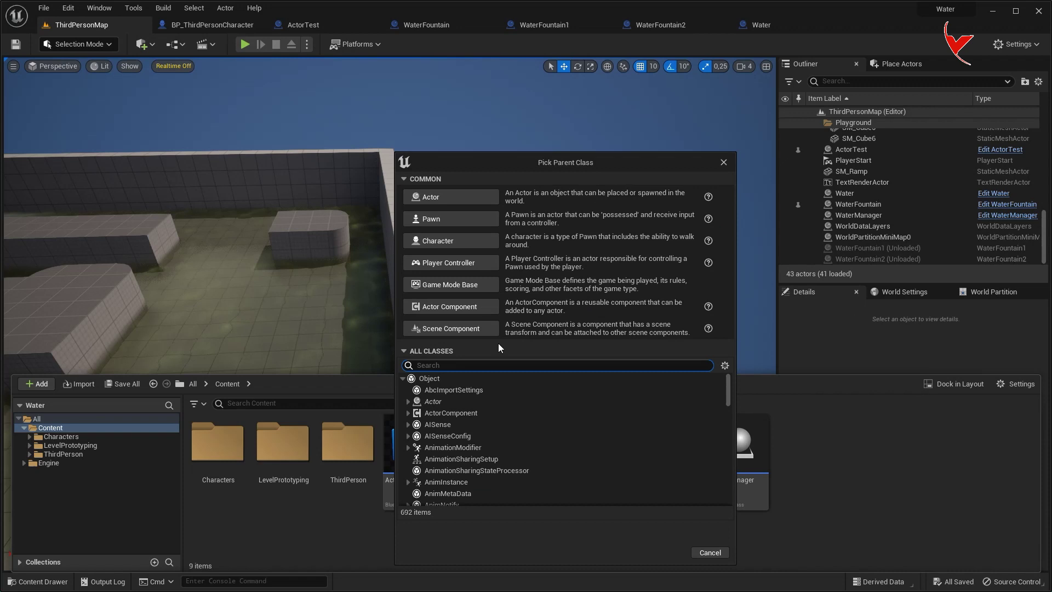
pyautogui.write('UIWS')
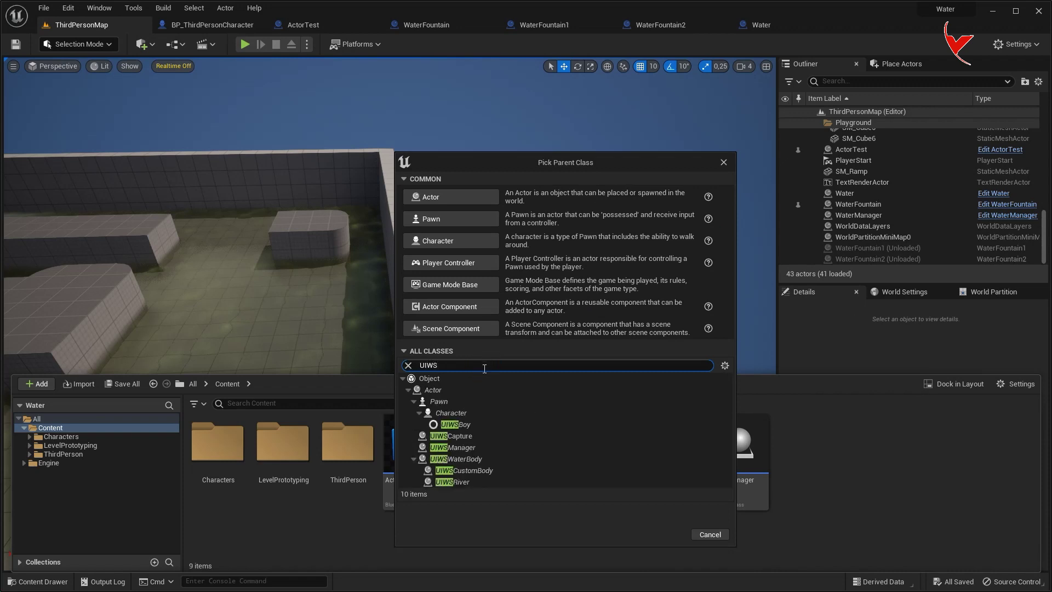
pyautogui.click(649, 534)
pyautogui.write('River')
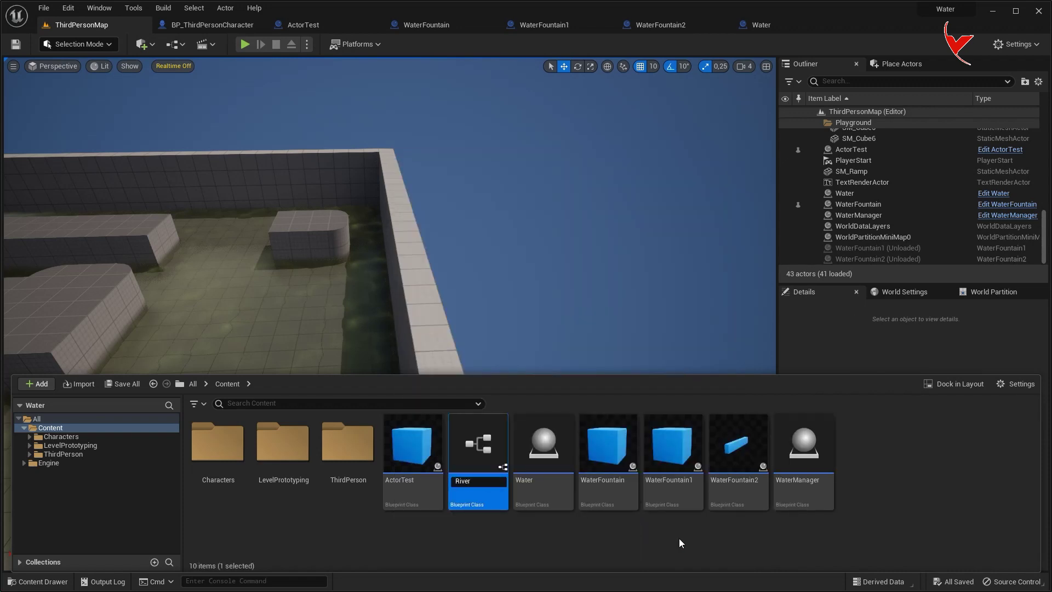
pyautogui.press('Return')
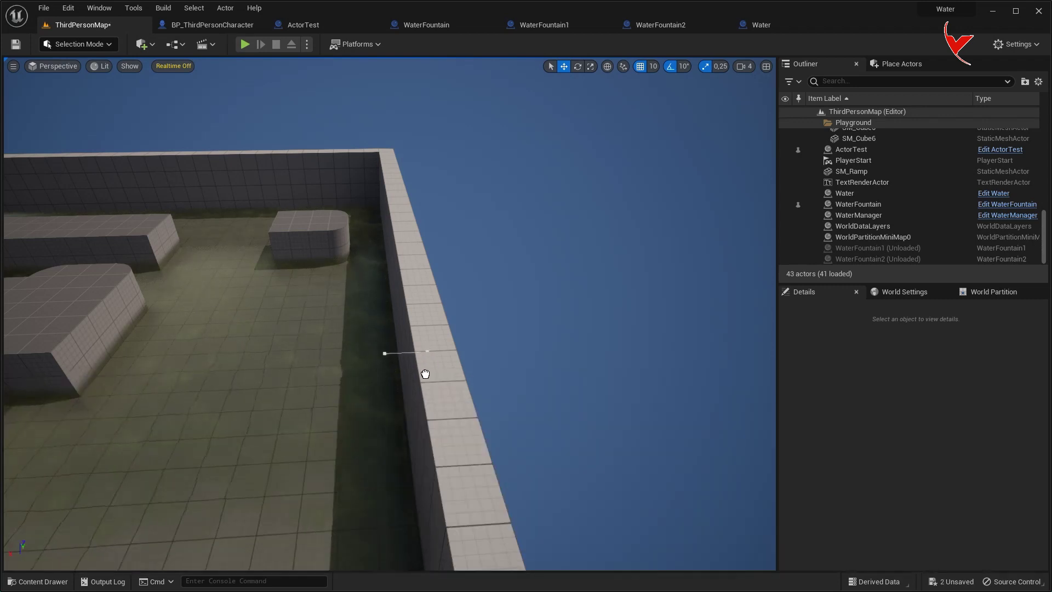
pyautogui.moveTo(429, 355); pyautogui.dragTo(432, 328)
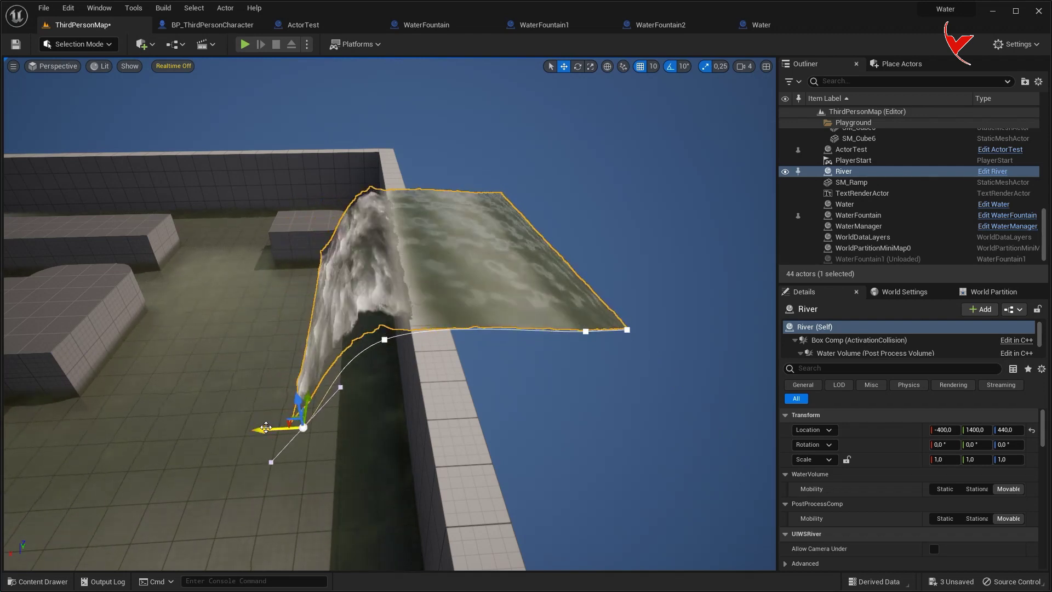
pyautogui.moveTo(262, 423)
pyautogui.mouseDown()
pyautogui.moveTo(260, 445)
pyautogui.moveTo(329, 384)
pyautogui.mouseUp()
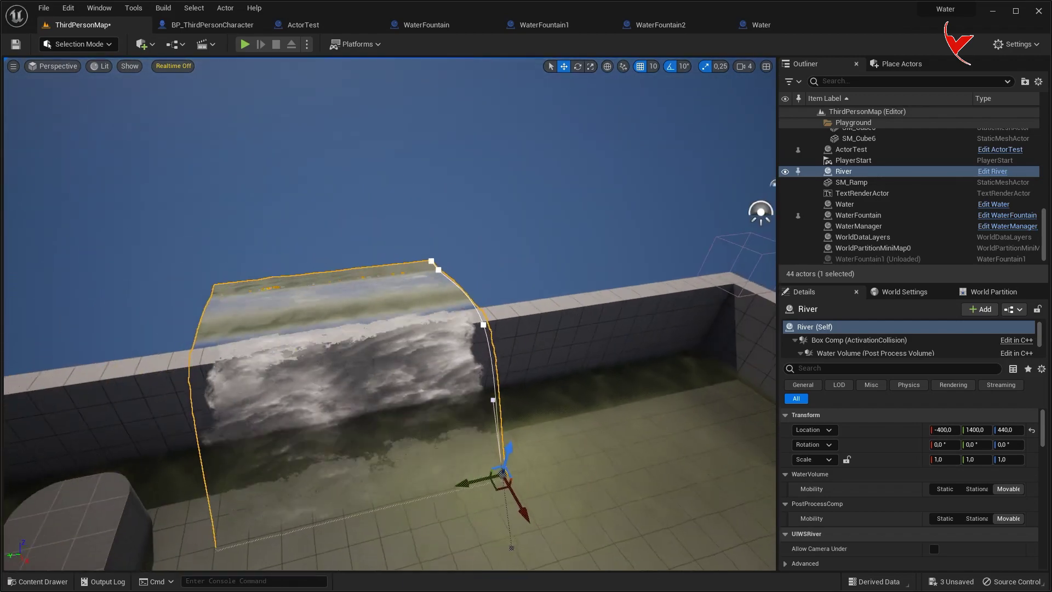
pyautogui.click(250, 44)
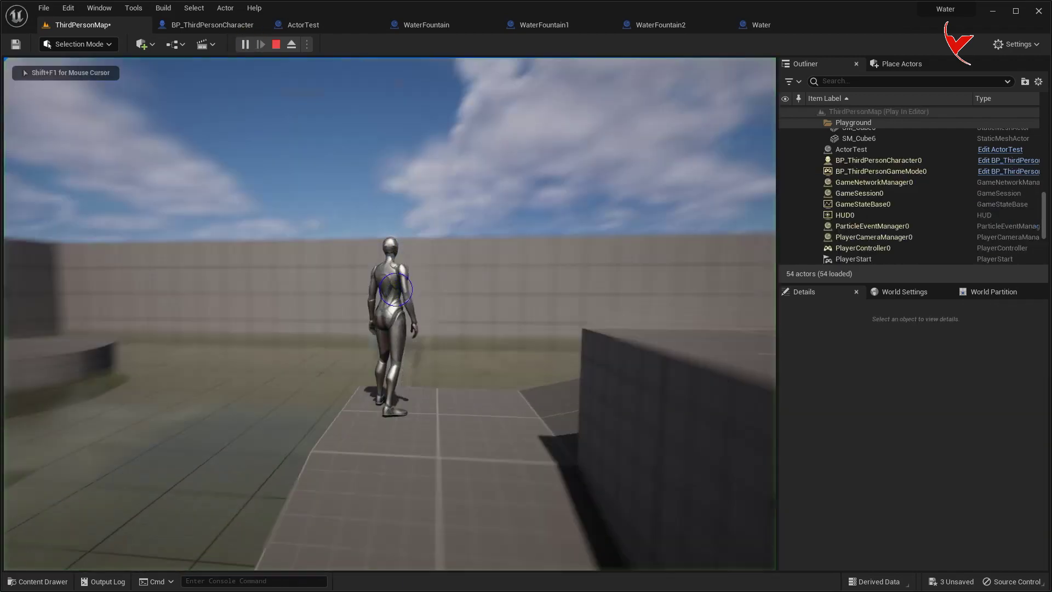
pyautogui.press('w')
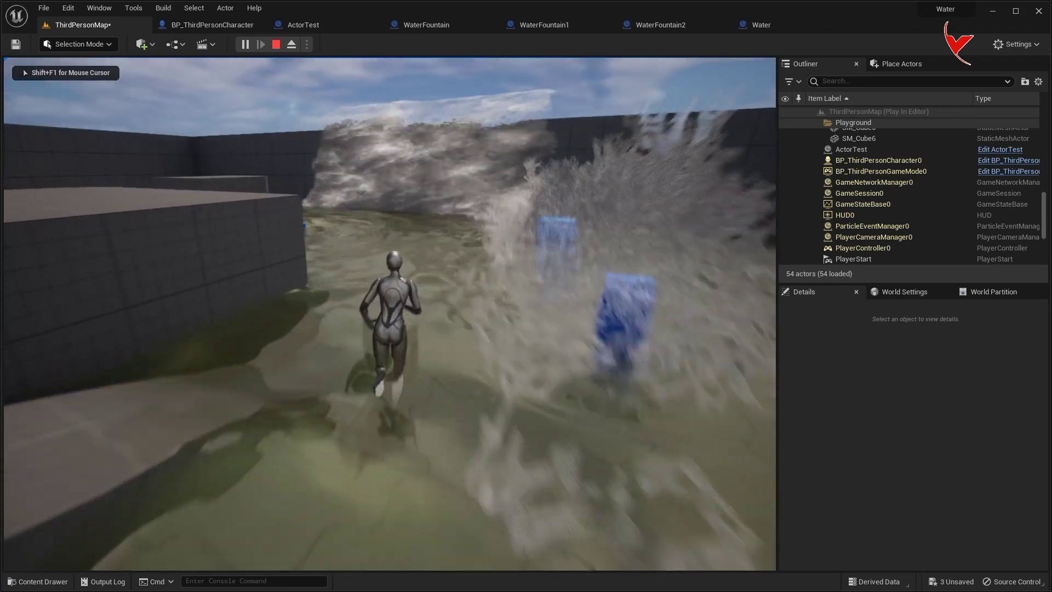
pyautogui.press('w')
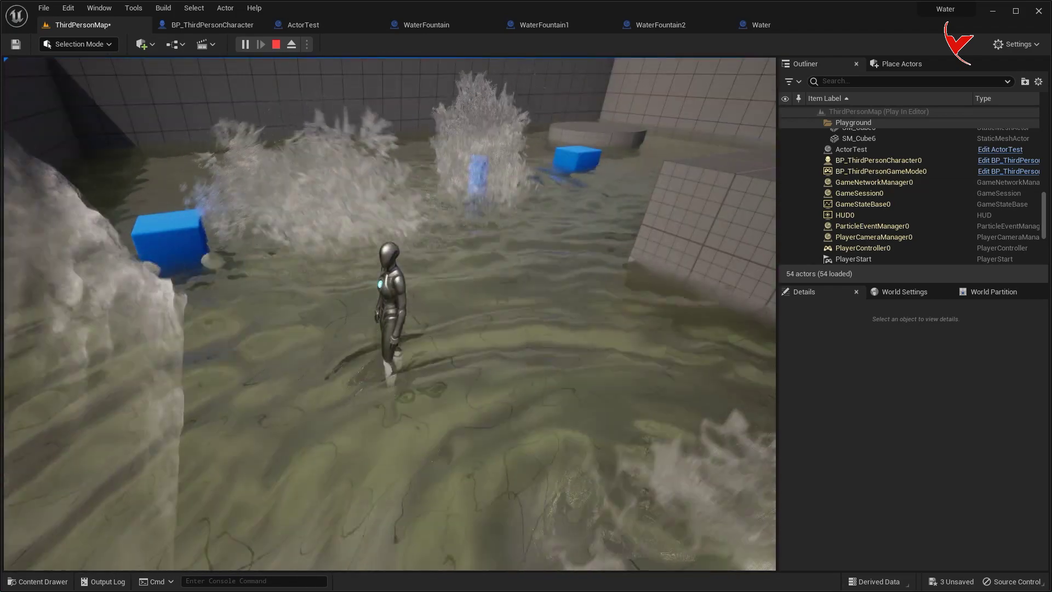
pyautogui.press('Escape')
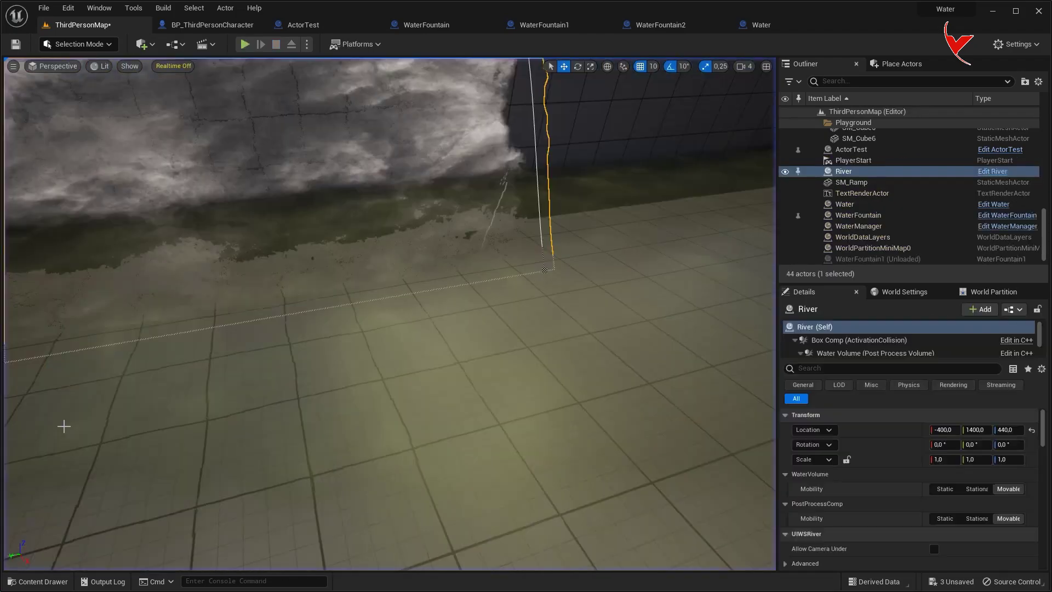
# Save the level and frame the view on the floor cube SM_Cube.
pyautogui.moveTo(416, 265); pyautogui.dragTo(334, 316, button='right')
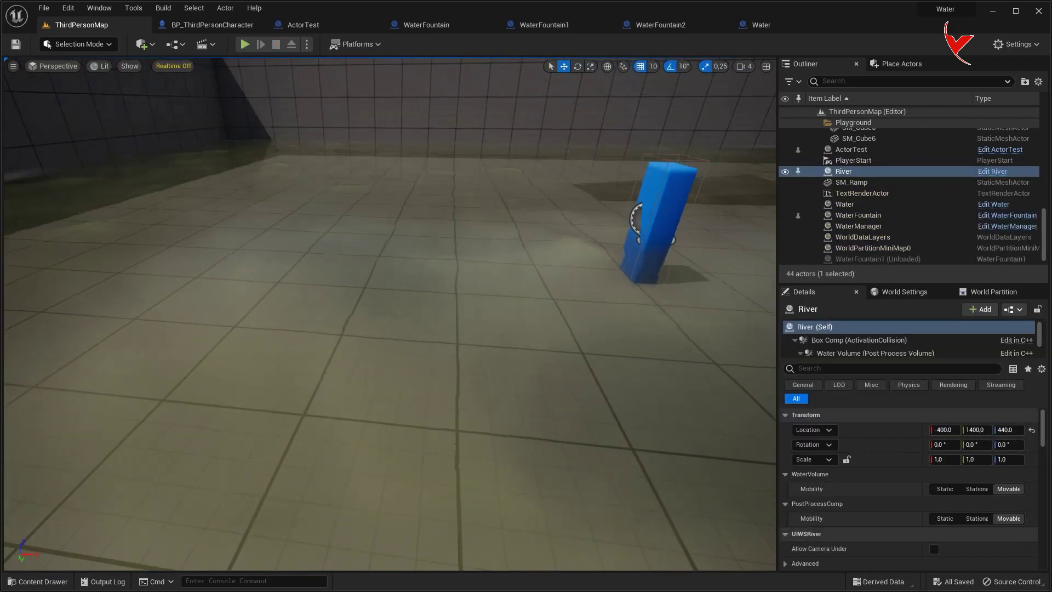
pyautogui.click(334, 316)
pyautogui.hotkey('ctrl', 's')
pyautogui.click(406, 286)
pyautogui.press('f')
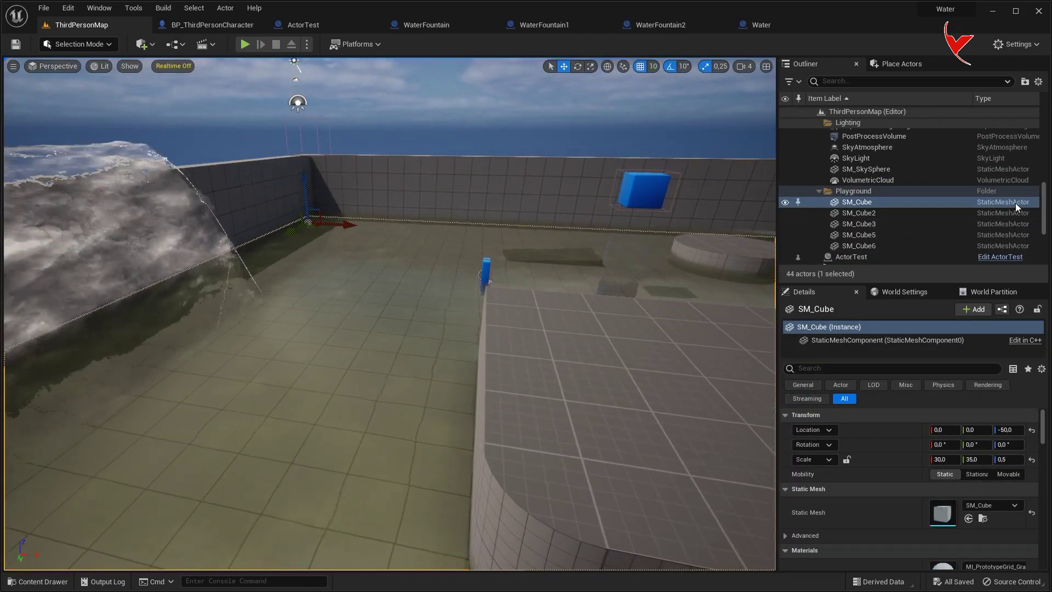
# Trace the floor's MI_PrototypeGrid_Gray to its parent M_PrototypeGrid and copy that into Content.
pyautogui.rightClick(950, 202)
pyautogui.click(981, 224)
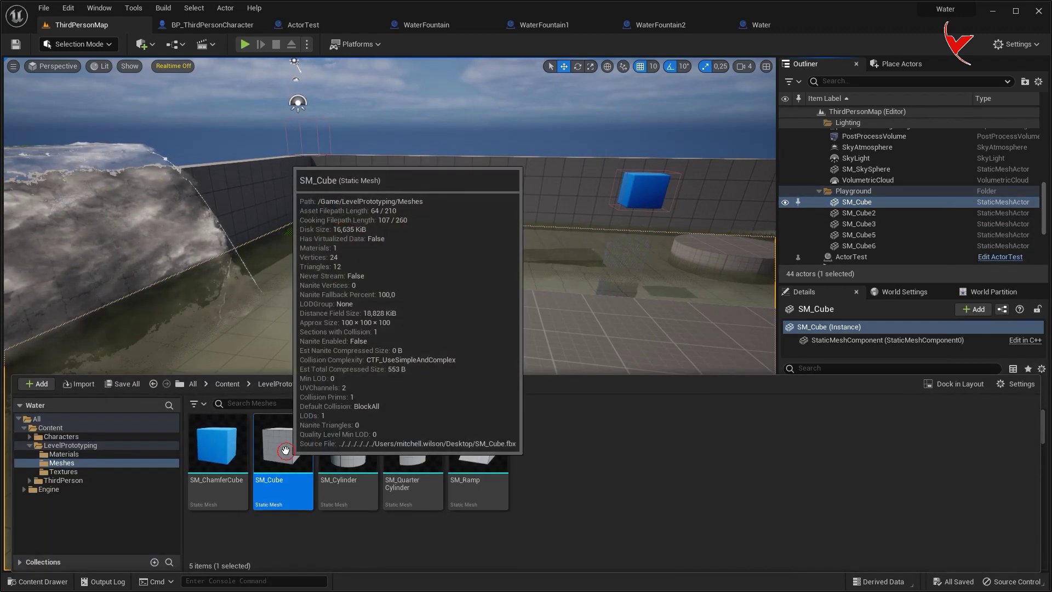
pyautogui.doubleClick(279, 447)
pyautogui.click(837, 143)
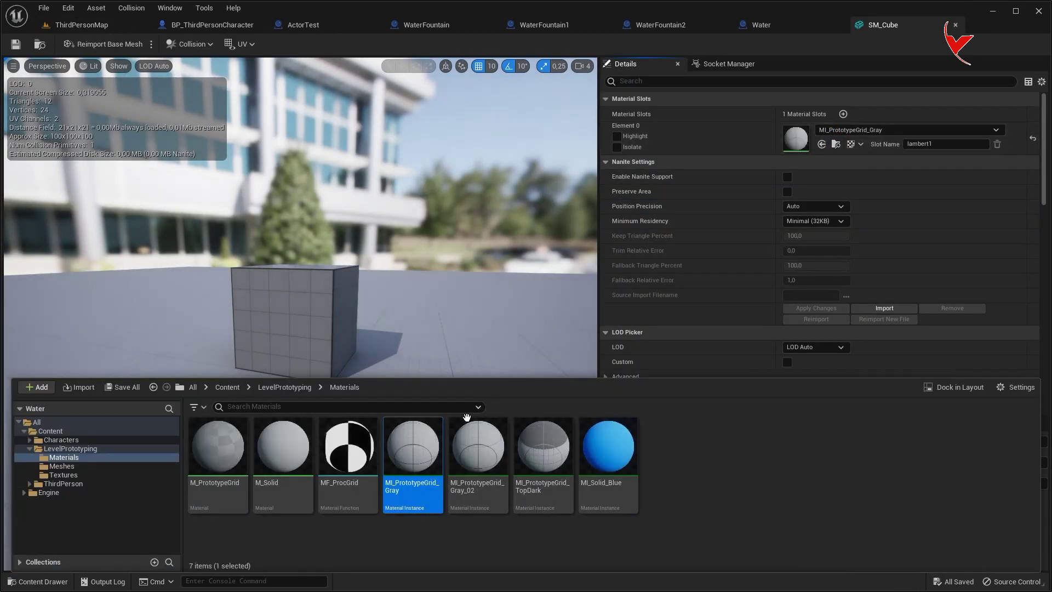
pyautogui.doubleClick(422, 450)
pyautogui.click(843, 370)
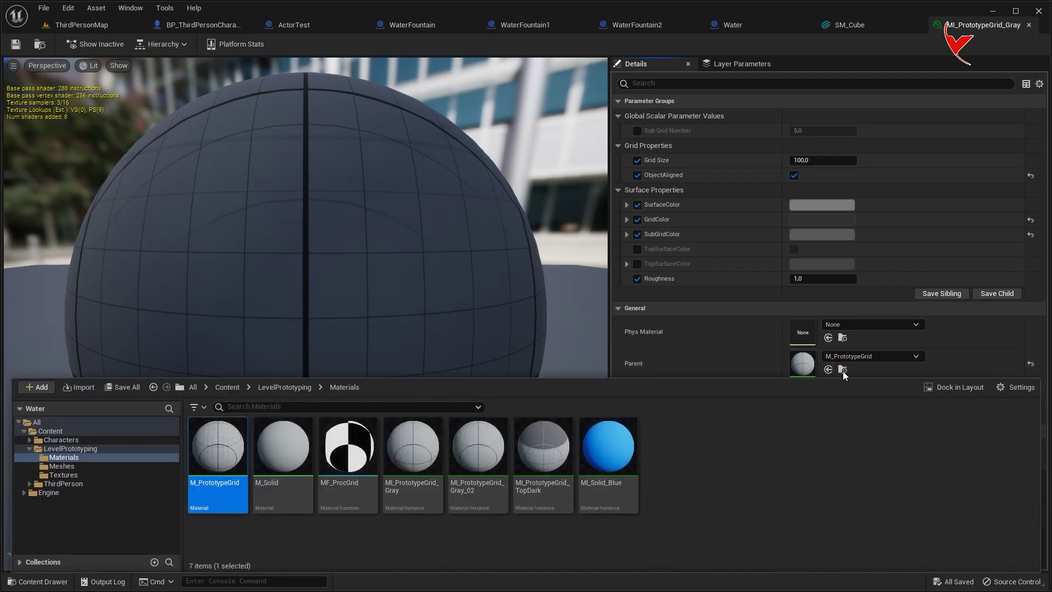
pyautogui.moveTo(247, 452); pyautogui.dragTo(70, 442)
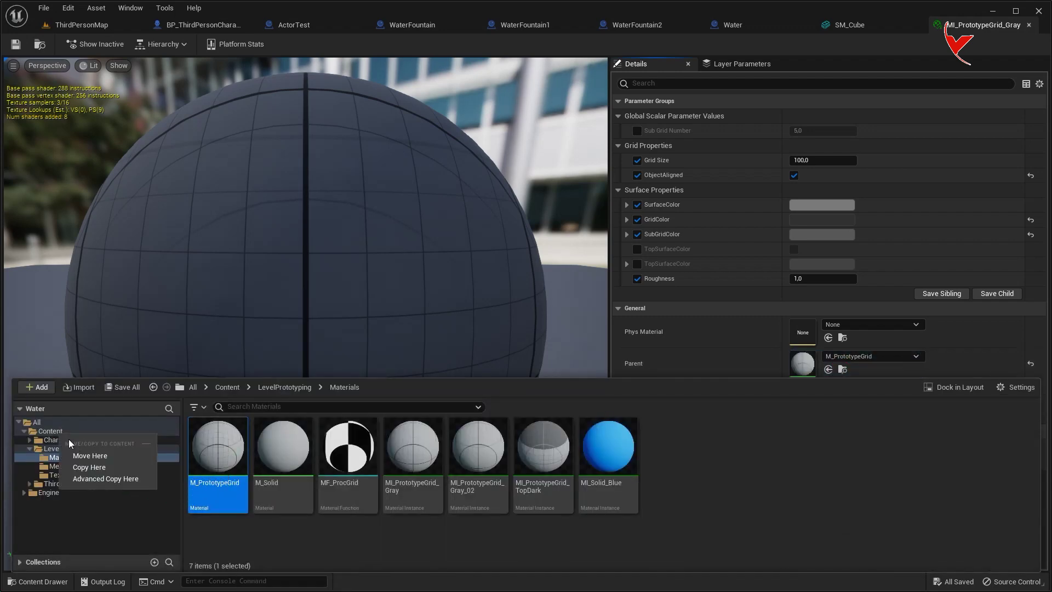
pyautogui.click(83, 469)
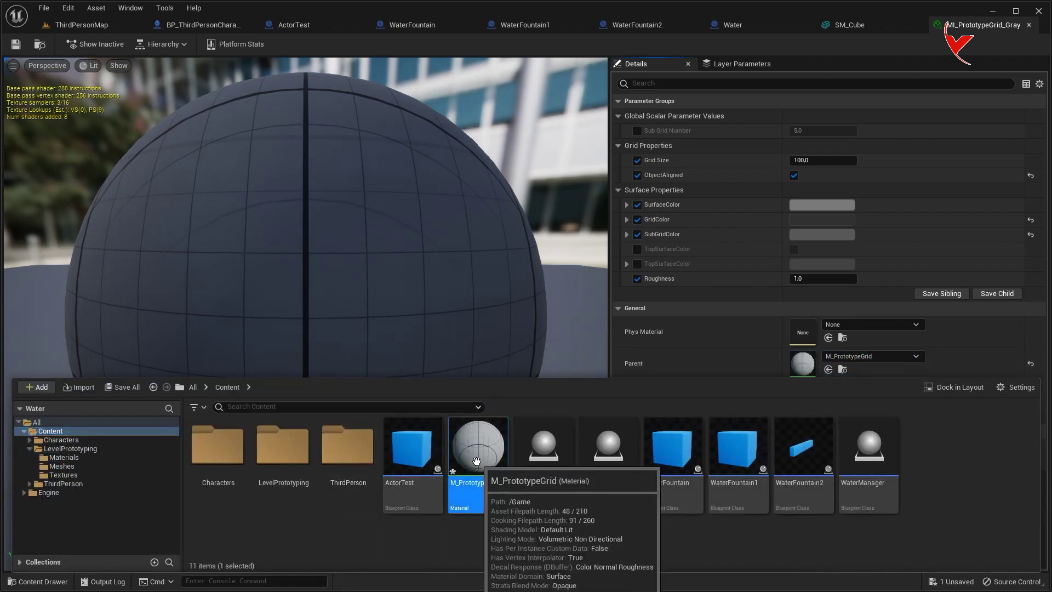
# Assign the copied M_PrototypeGrid to the floor cube's Element 0 and open its material graph.
pyautogui.middleClick(941, 33)
pyautogui.middleClick(923, 25)
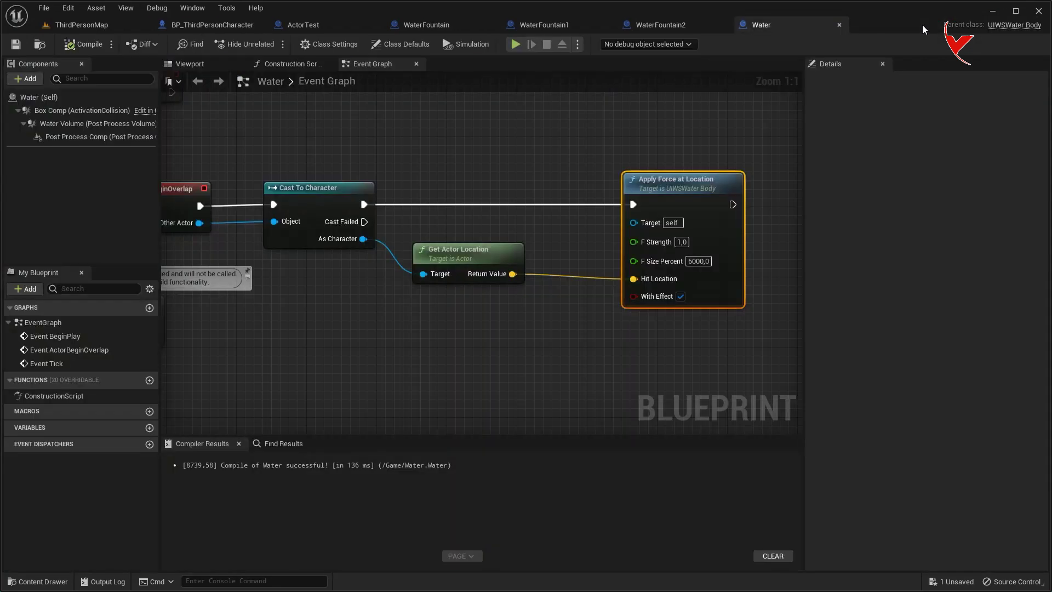
pyautogui.click(104, 25)
pyautogui.hotkey('ctrl', 'space')
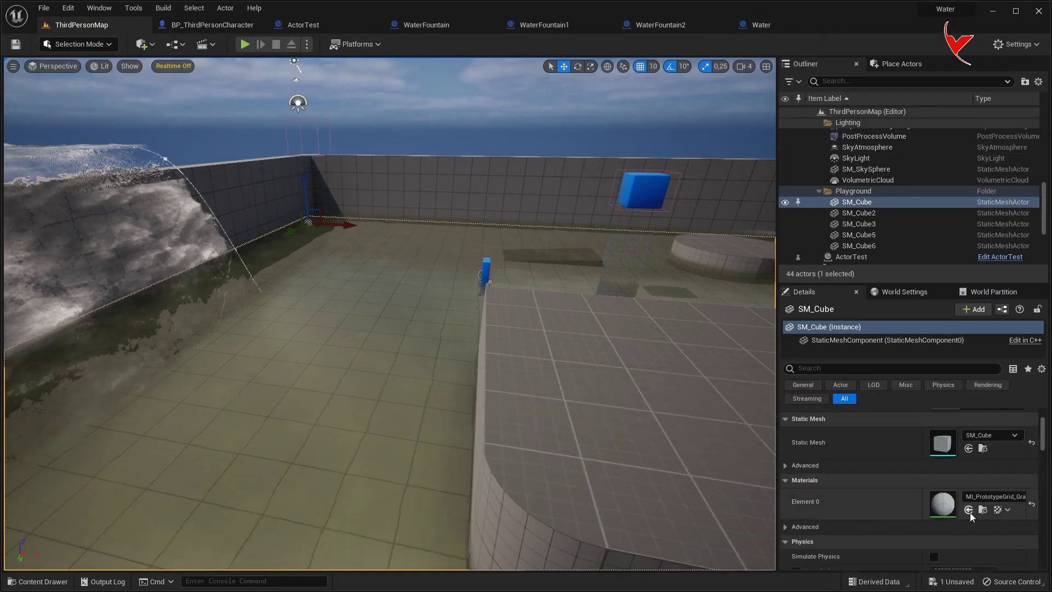
pyautogui.click(968, 510)
pyautogui.hotkey('ctrl', 'space')
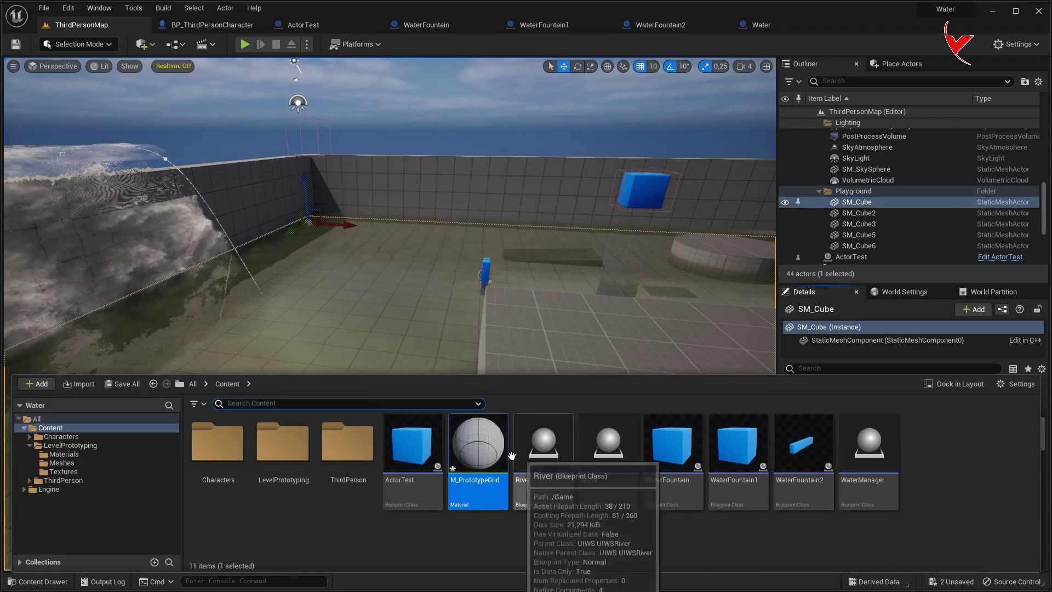
pyautogui.doubleClick(489, 456)
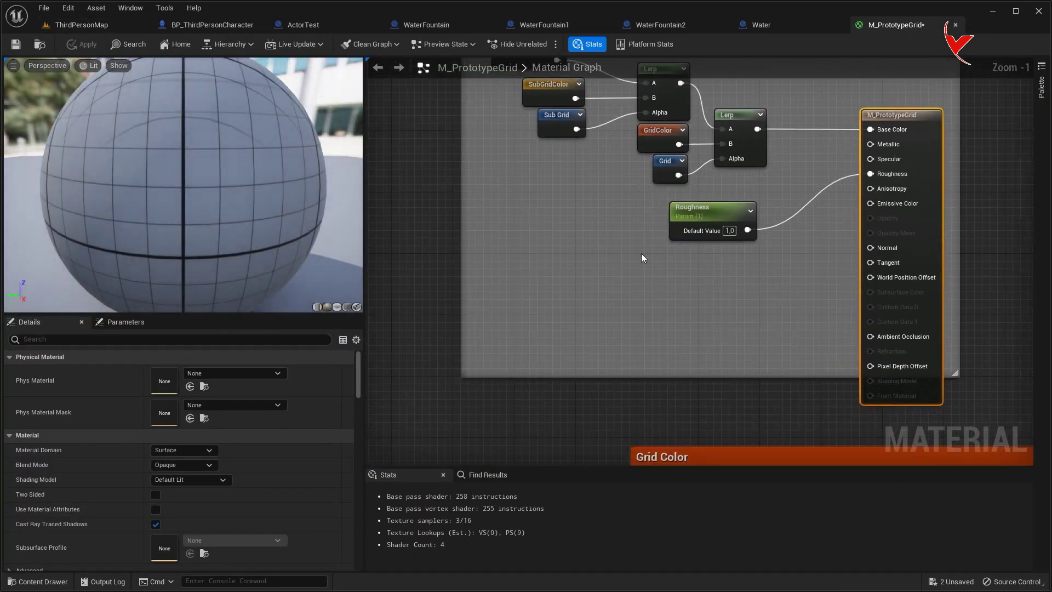
# Add a Constant3Vector node set to a 0.33, 0.33, 0.33 grey.
pyautogui.click(570, 287)
pyautogui.moveTo(622, 319); pyautogui.dragTo(551, 260)
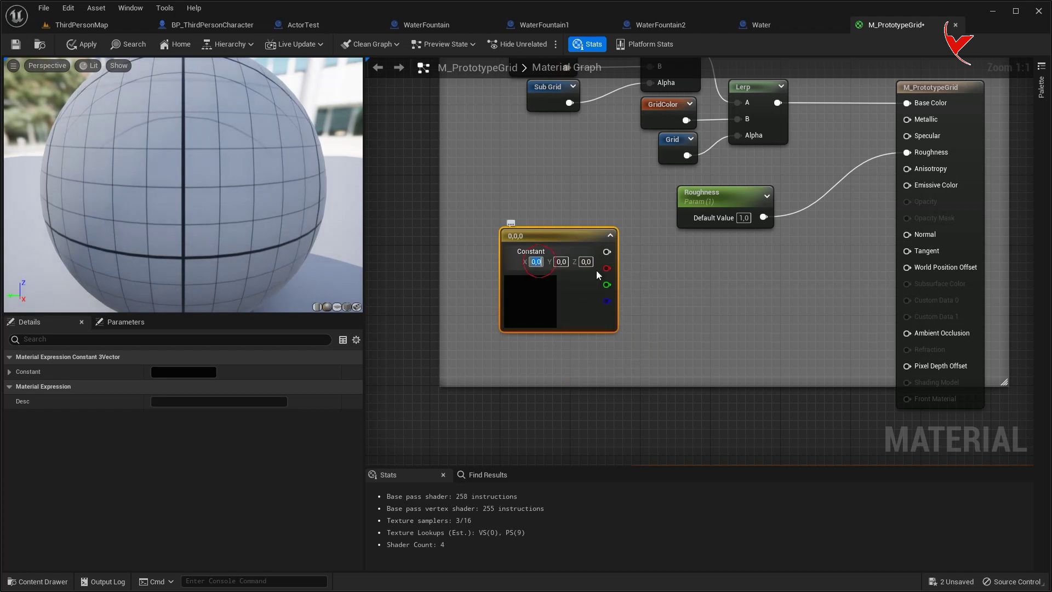
pyautogui.write('0.33')
pyautogui.click(570, 262)
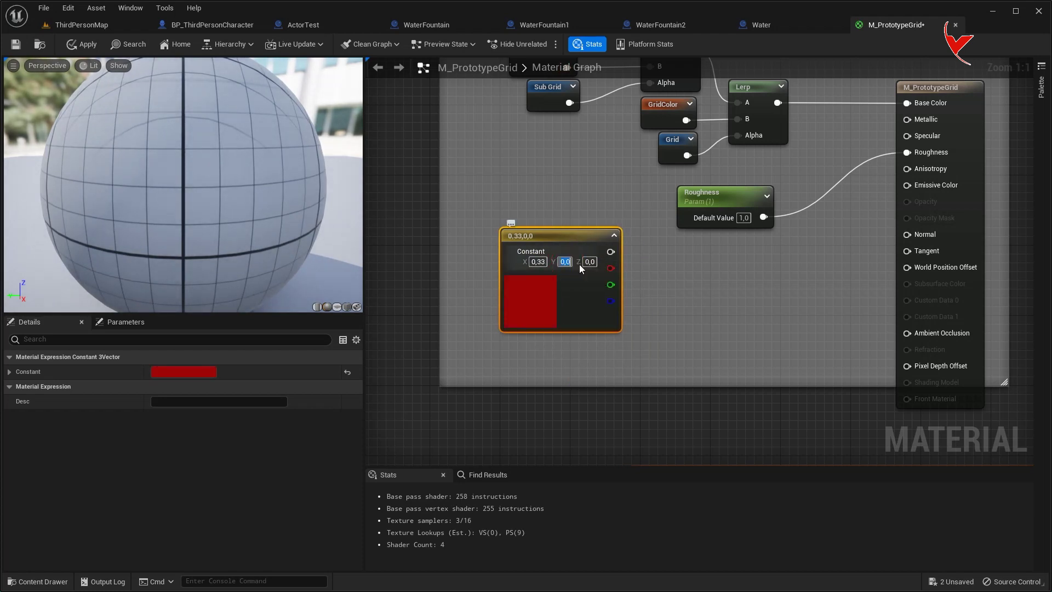
pyautogui.write('0.33')
pyautogui.press('Tab')
pyautogui.write('0.33')
pyautogui.press('Return')
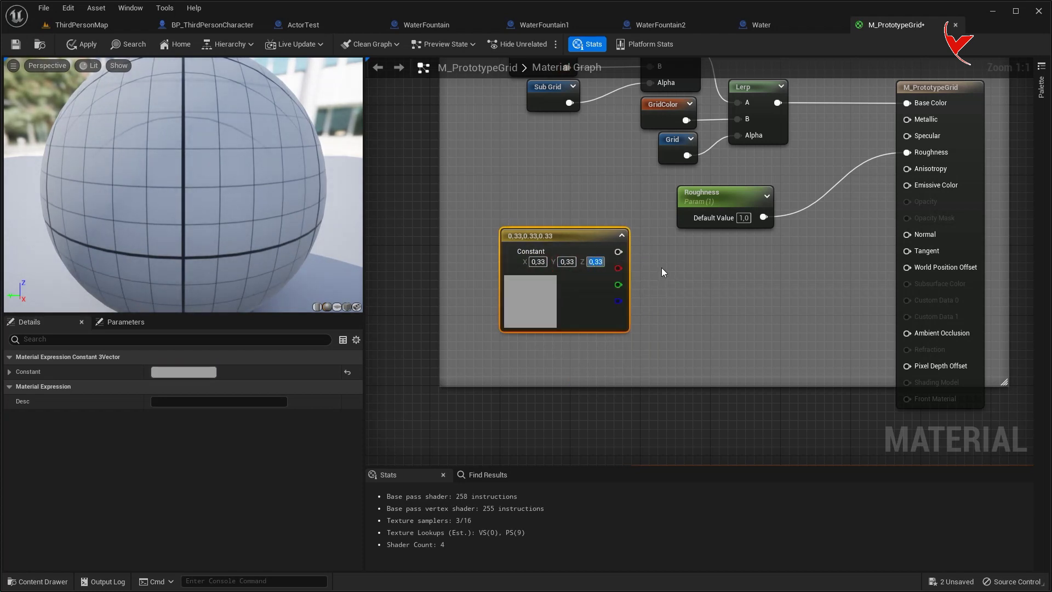
# Feed the grey into a new MF_UIWSCaustics InColor, with a 0.5 ColorCausticContribution constant.
pyautogui.moveTo(618, 252); pyautogui.dragTo(687, 282)
pyautogui.write('MF')
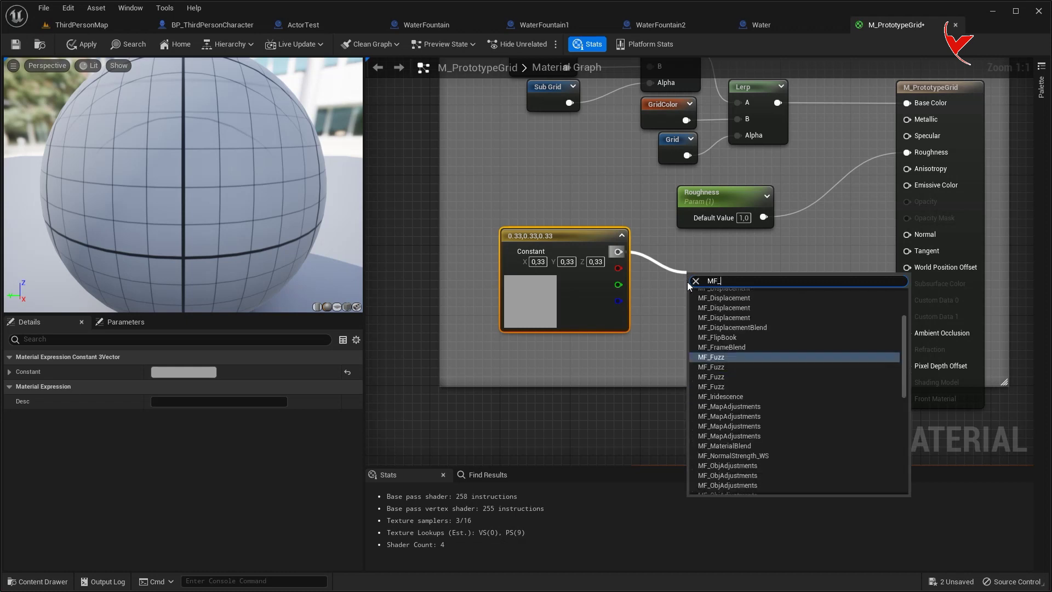
pyautogui.write('_UI')
pyautogui.click(719, 303)
pyautogui.moveTo(585, 241)
pyautogui.mouseDown()
pyautogui.moveTo(560, 268)
pyautogui.moveTo(559, 323)
pyautogui.mouseUp()
pyautogui.click(538, 261)
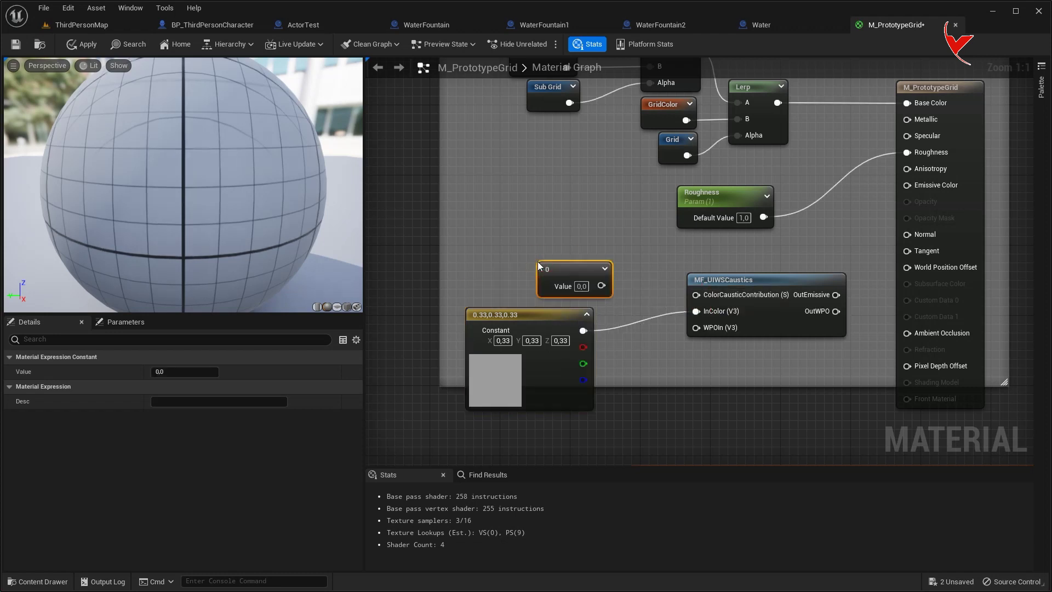
pyautogui.moveTo(602, 285)
pyautogui.mouseDown()
pyautogui.moveTo(692, 298)
pyautogui.moveTo(570, 274)
pyautogui.mouseUp()
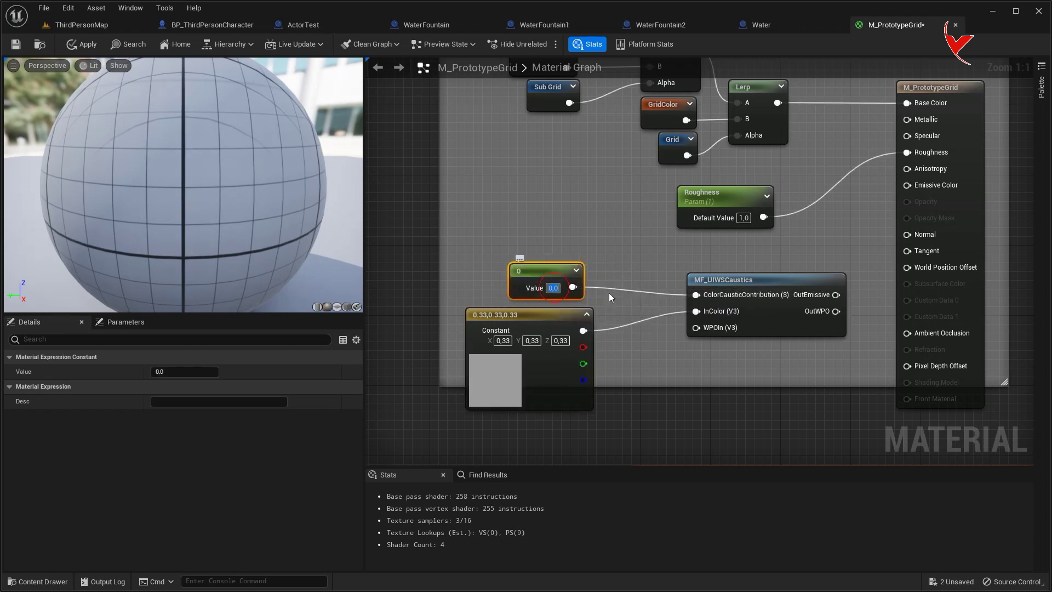
pyautogui.write('0.5')
pyautogui.press('Return')
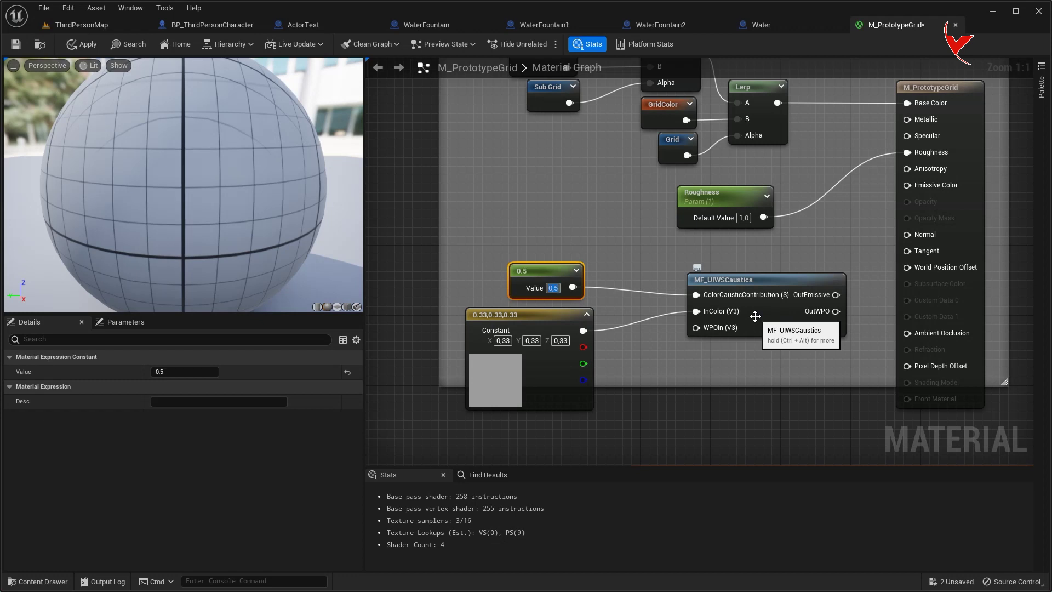
# Connect the caustics OutEmissive to Emissive Color and apply the material.
pyautogui.moveTo(719, 297); pyautogui.dragTo(612, 305, button='right')
pyautogui.click(619, 306)
pyautogui.moveTo(801, 196); pyautogui.dragTo(801, 194)
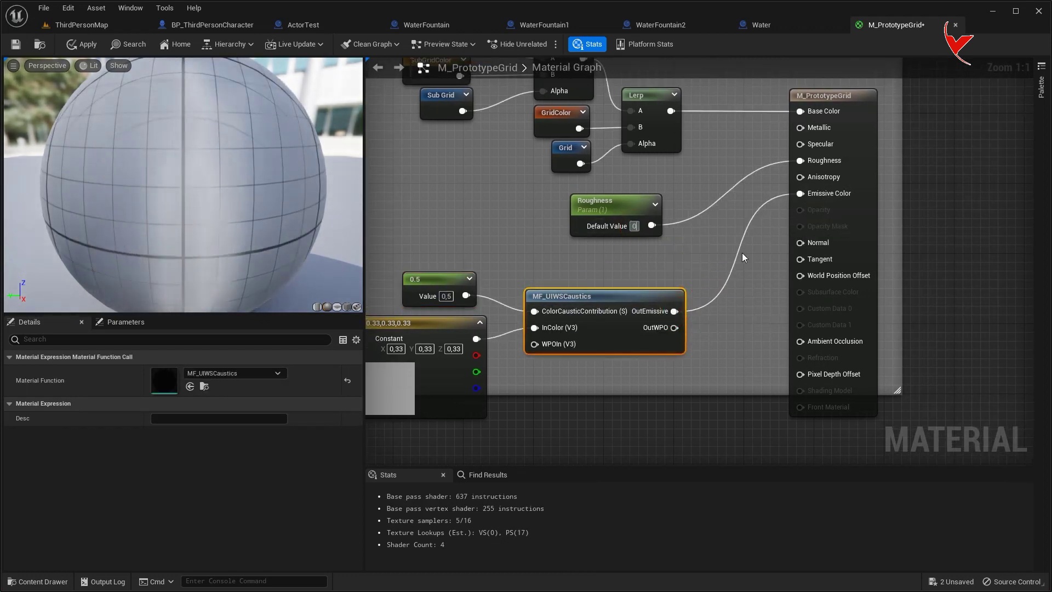
pyautogui.click(87, 44)
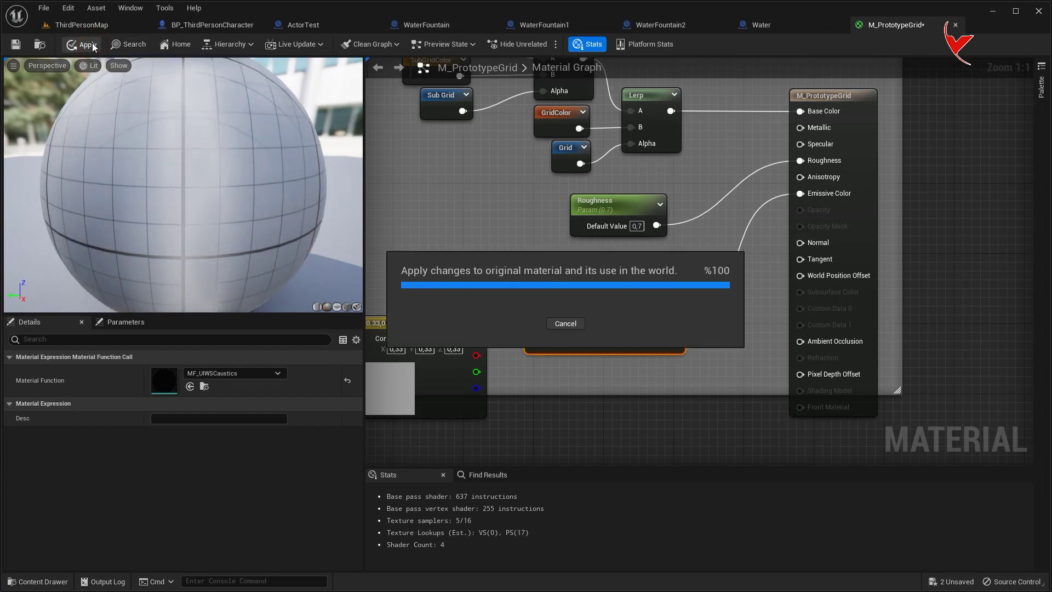
pyautogui.click(82, 25)
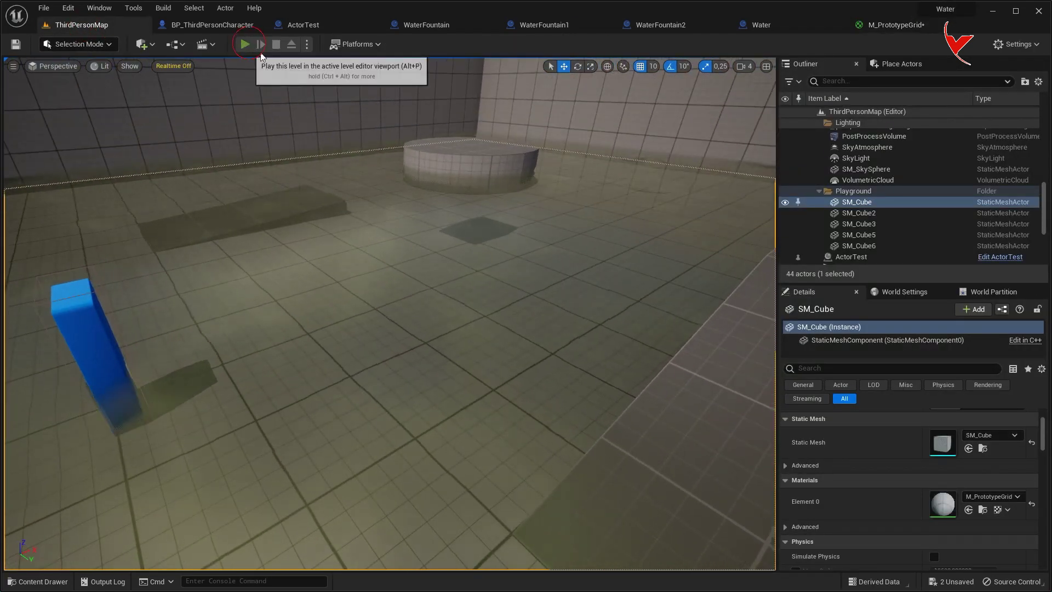
# Playtest the level, walking the character into the fountain water toward the blue cube.
pyautogui.click(245, 43)
pyautogui.press('w')
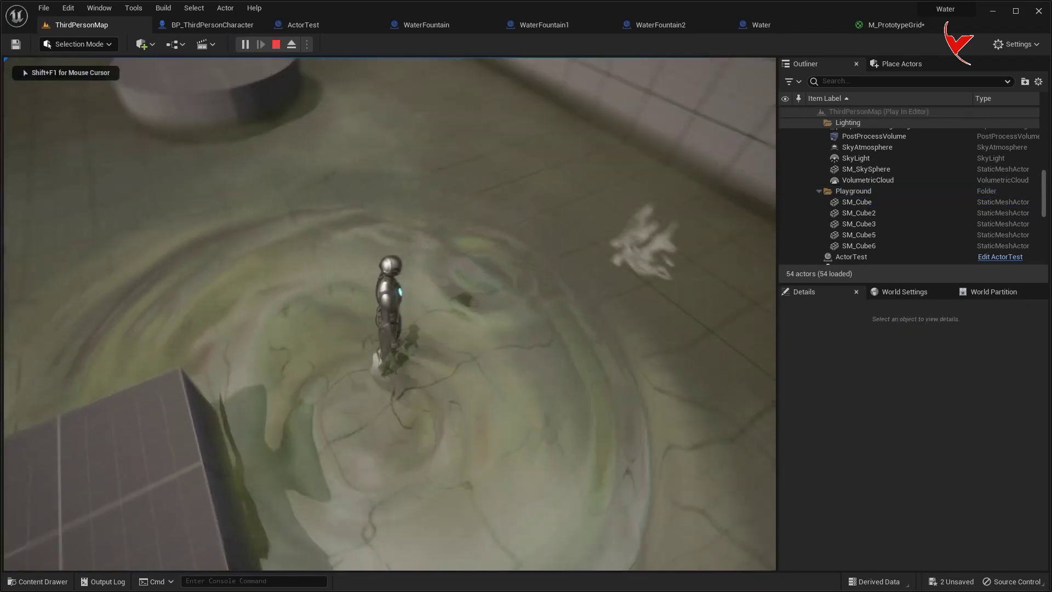
pyautogui.press('w')
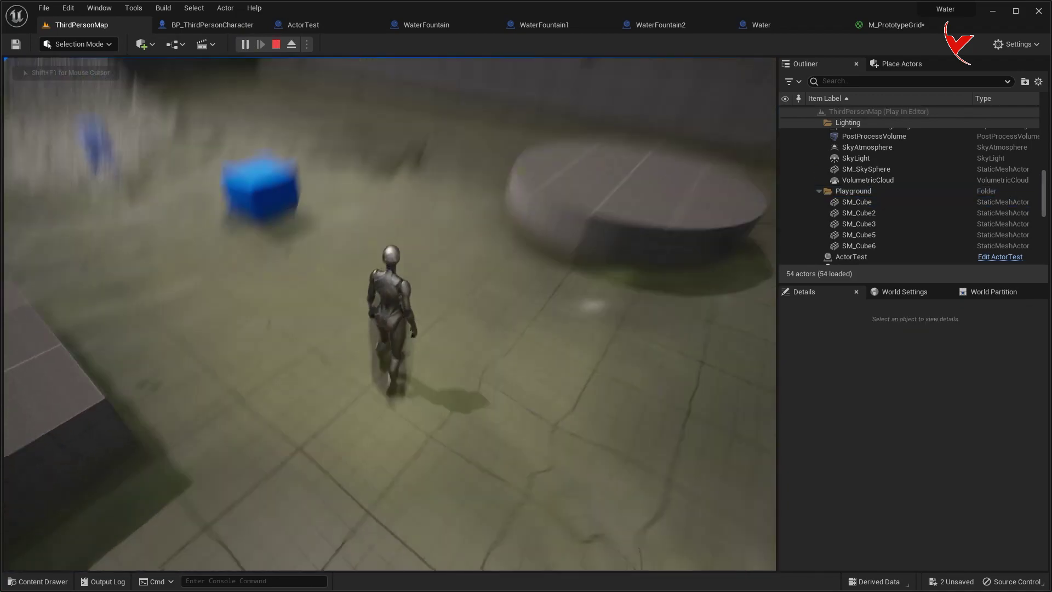
pyautogui.press('w')
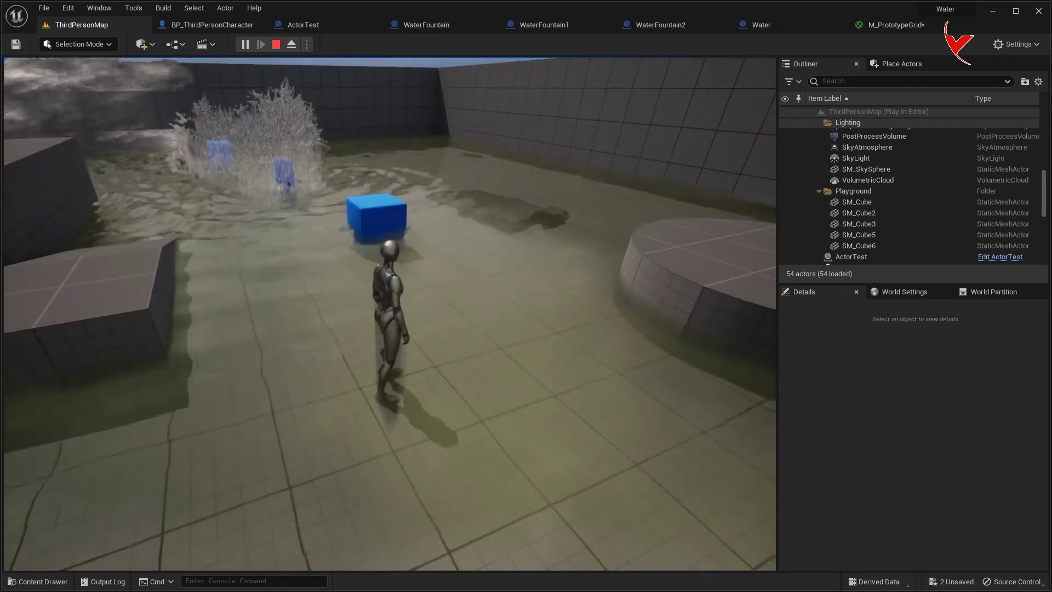
pyautogui.press('Escape')
# Apply the caustic contribution raised to 1 in M_PrototypeGrid and playtest the splash again.
pyautogui.click(868, 35)
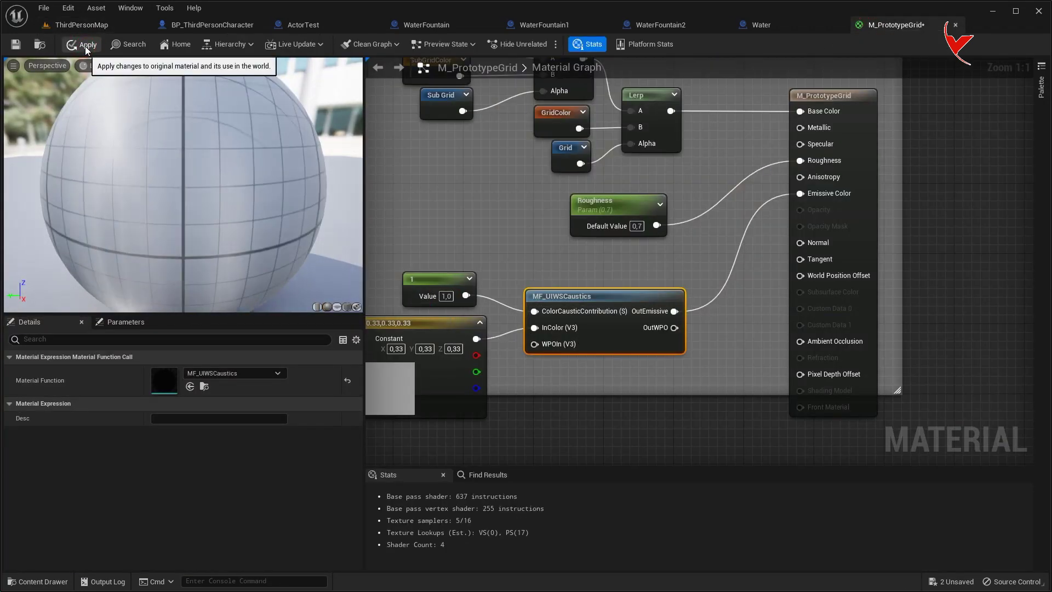
pyautogui.click(83, 22)
pyautogui.click(245, 45)
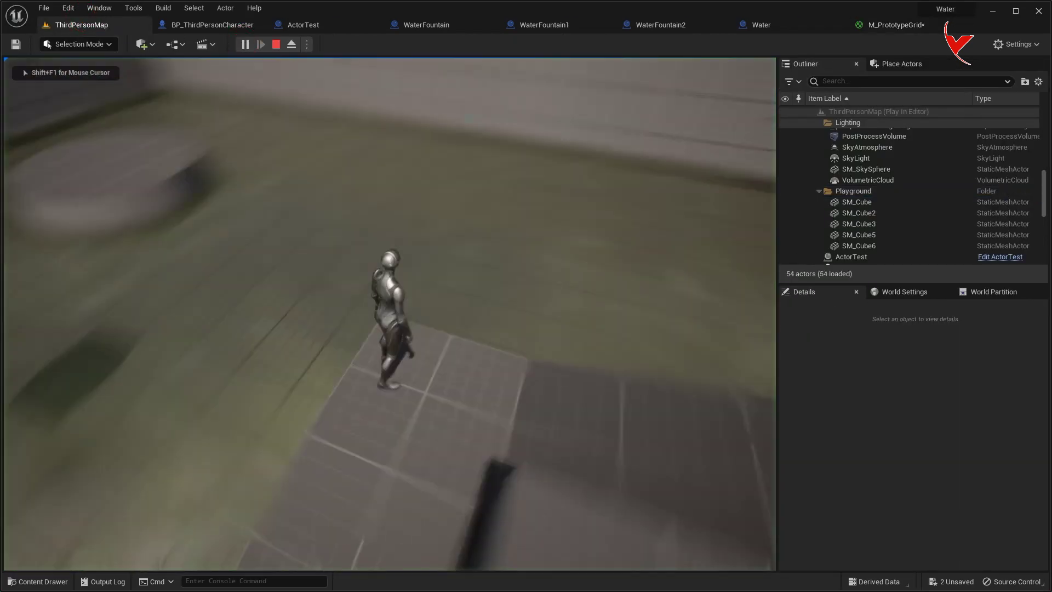
pyautogui.press('w')
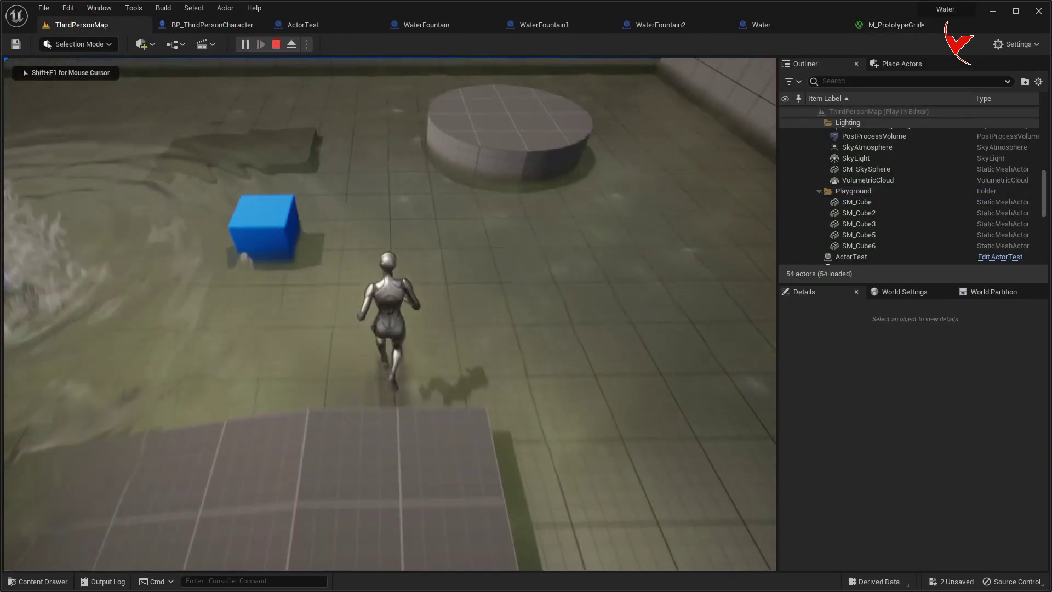
pyautogui.press('w')
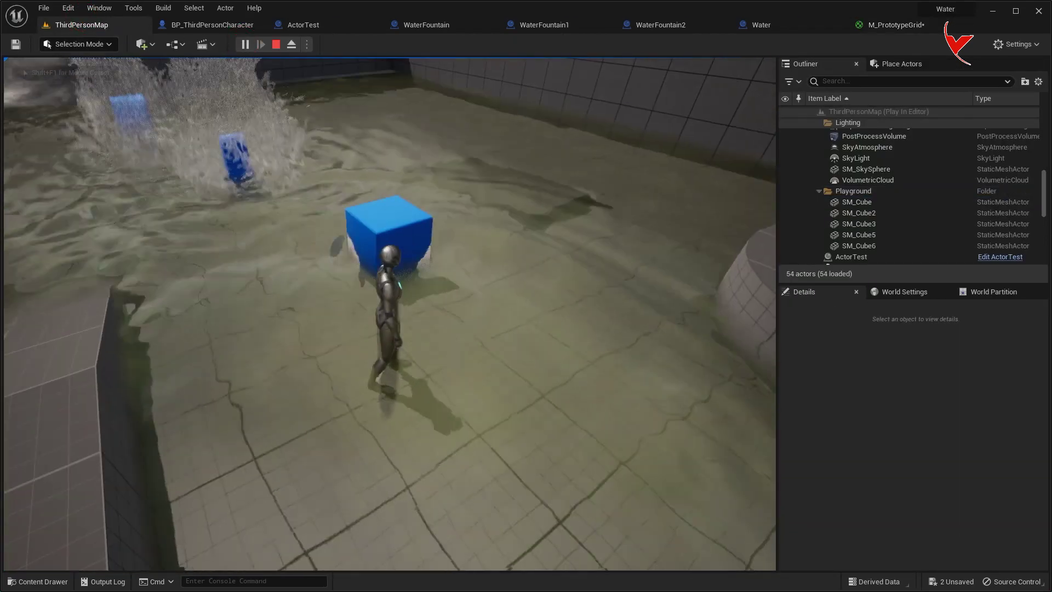
pyautogui.press('Escape')
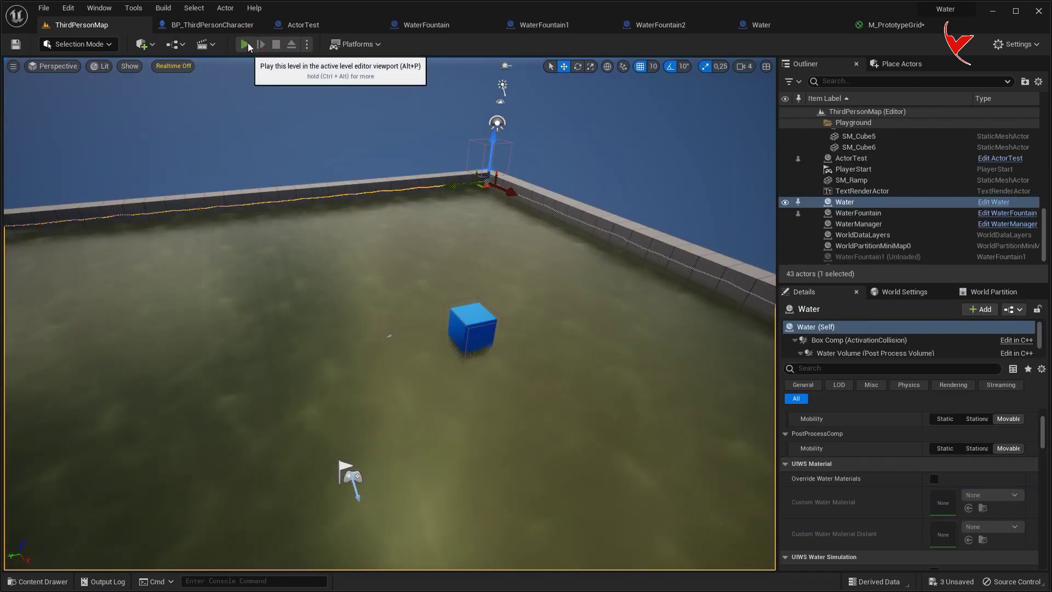
# Start Play-In-Editor on ThirdPersonMap to see the floor caustics under the pool.
pyautogui.click(245, 44)
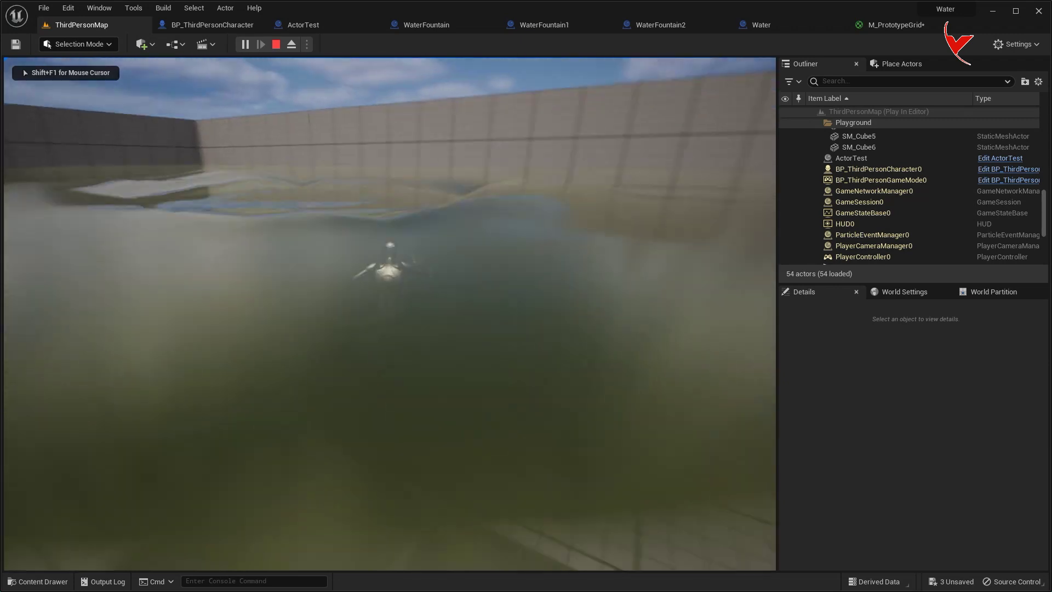